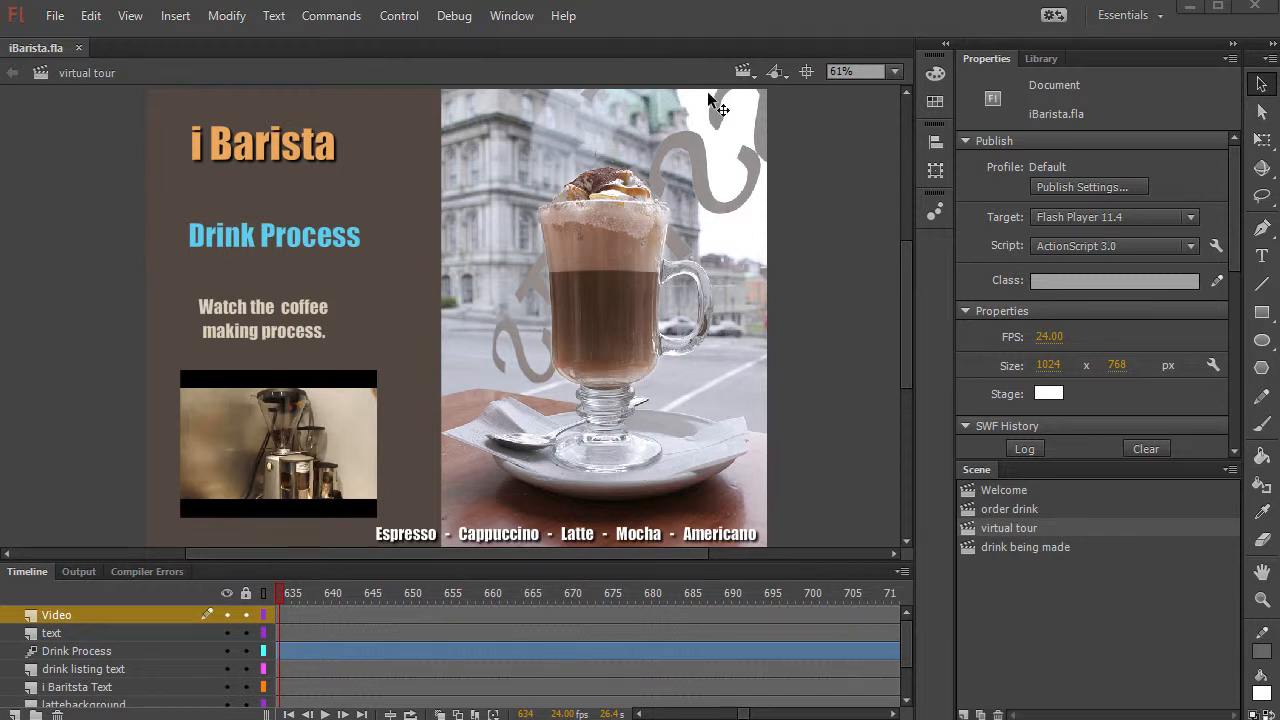
- Test the movie to check whether the video plays in the virtual tour scene
key("ctrl+Return")
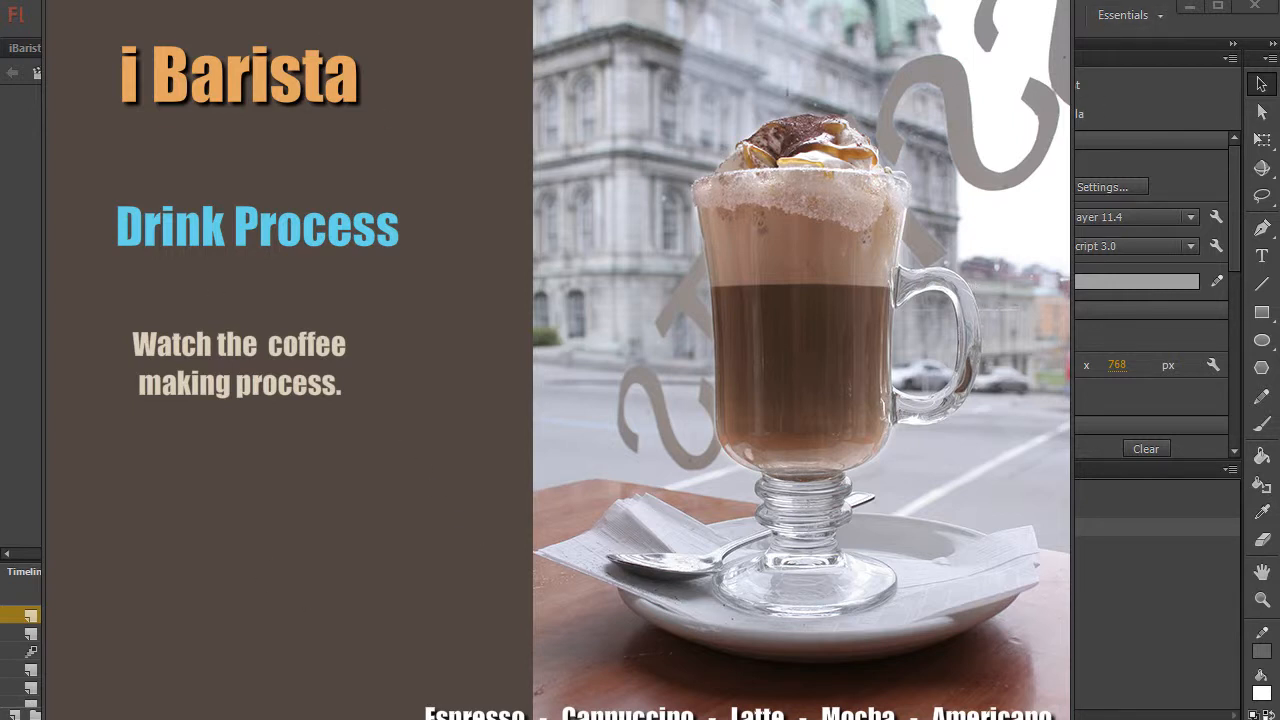
key("ctrl+w")
key("ctrl+l")
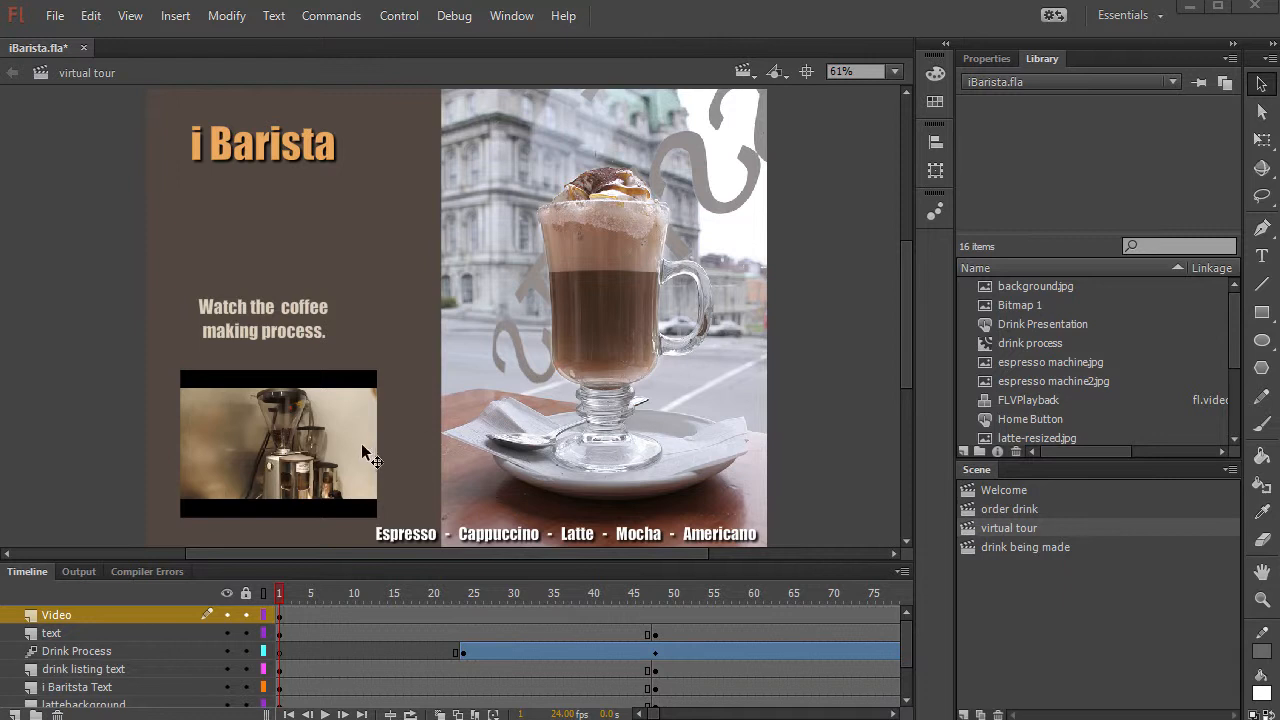
- Relink the FLVPlayback source inside the Video symbol to Sequence 01.f4v with matched source dimensions, and return to the virtual tour scene
double_click(290, 455)
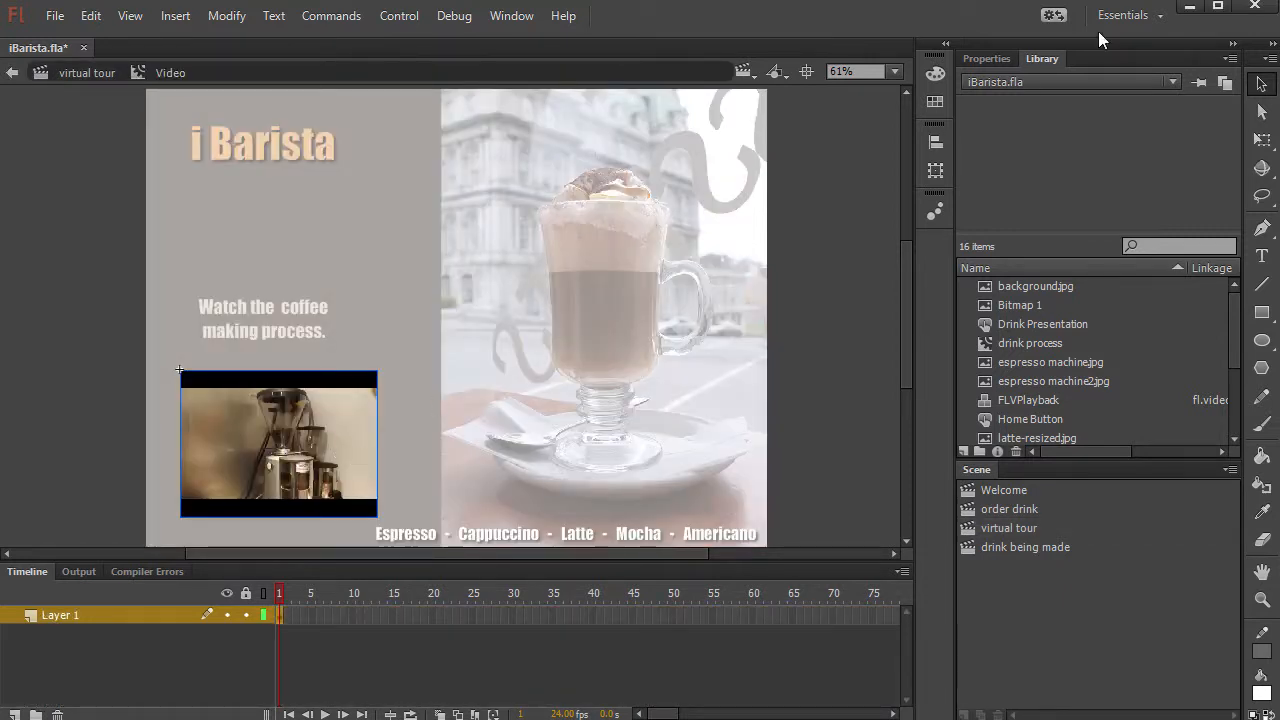
left_click(999, 59)
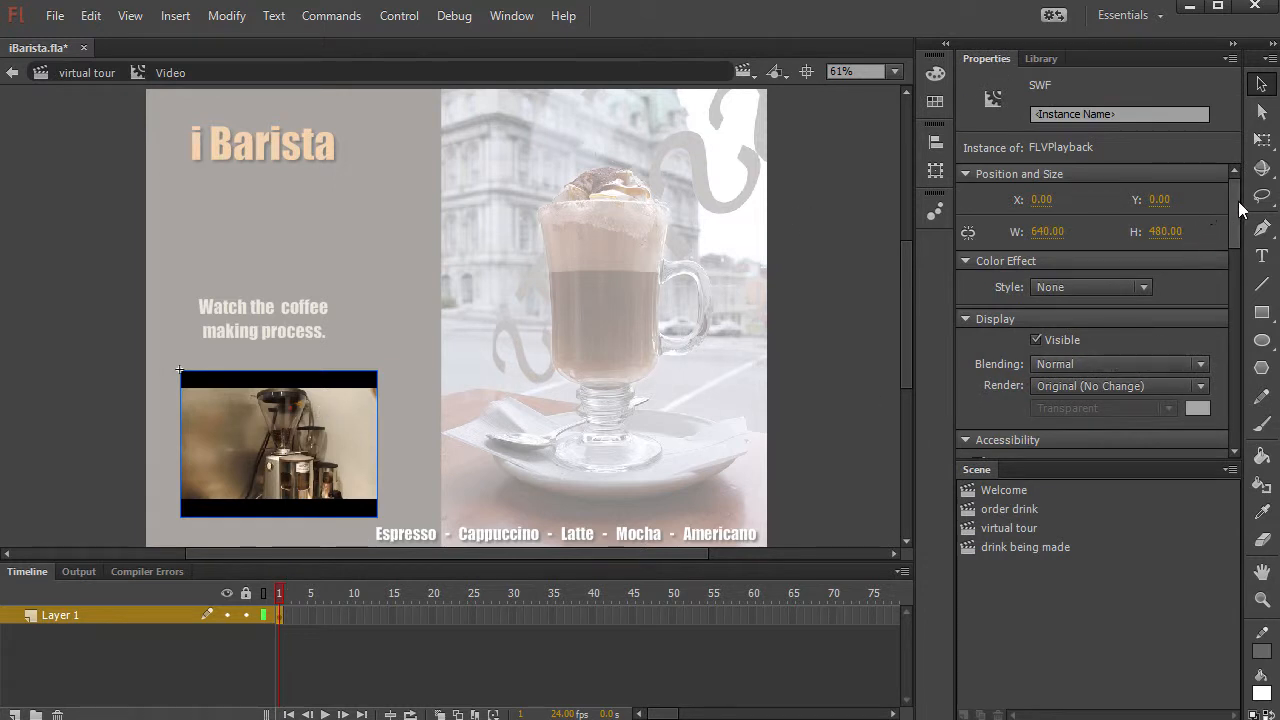
left_click_drag(1237, 209, 1135, 375)
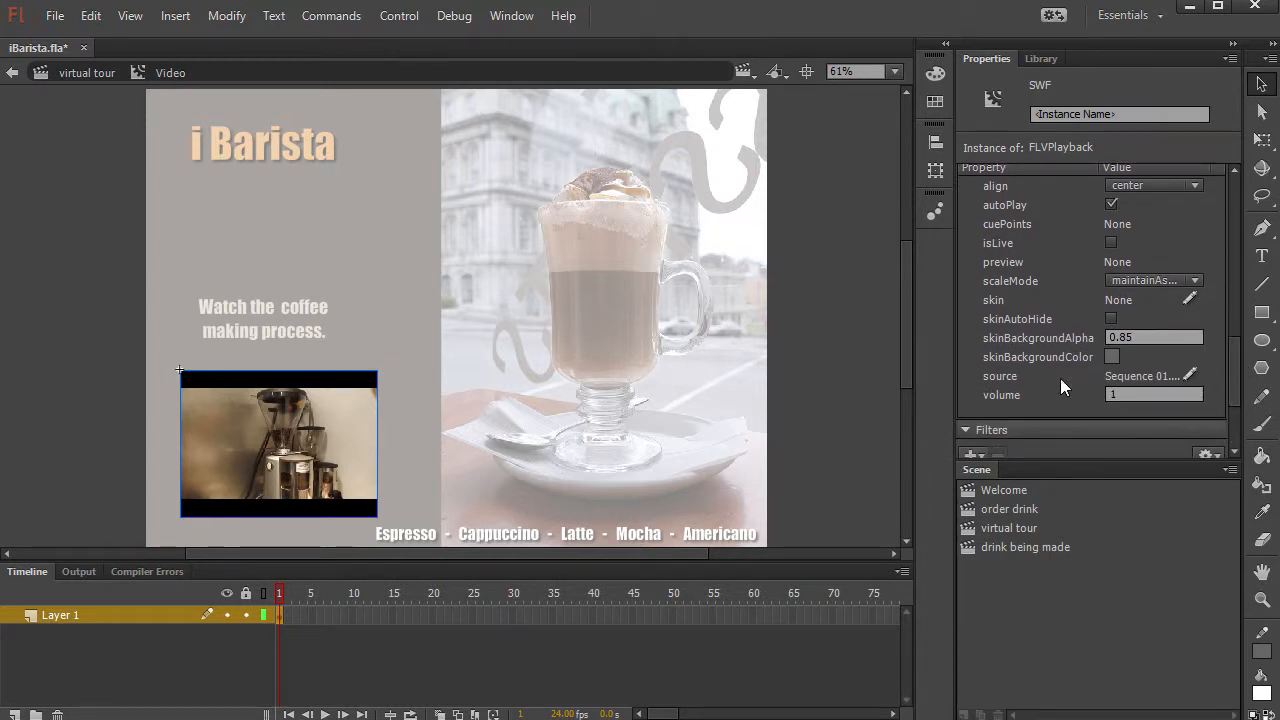
left_click(1190, 374)
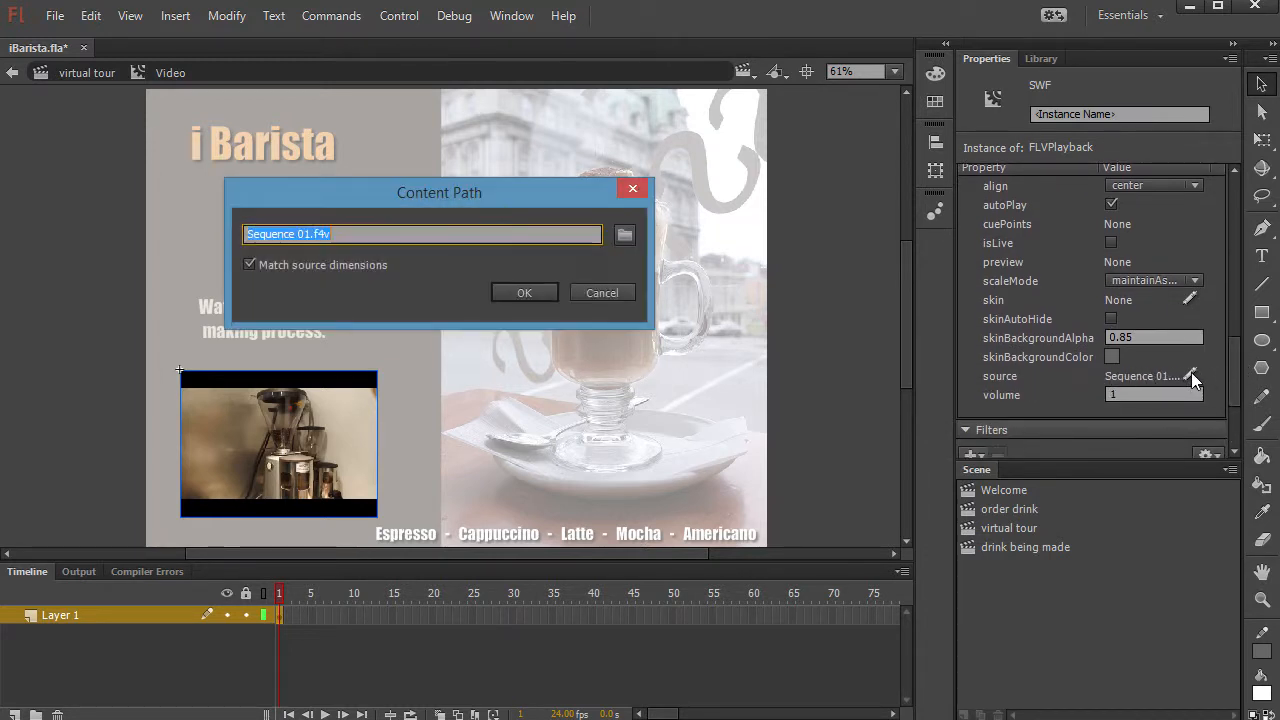
left_click(624, 234)
double_click(226, 137)
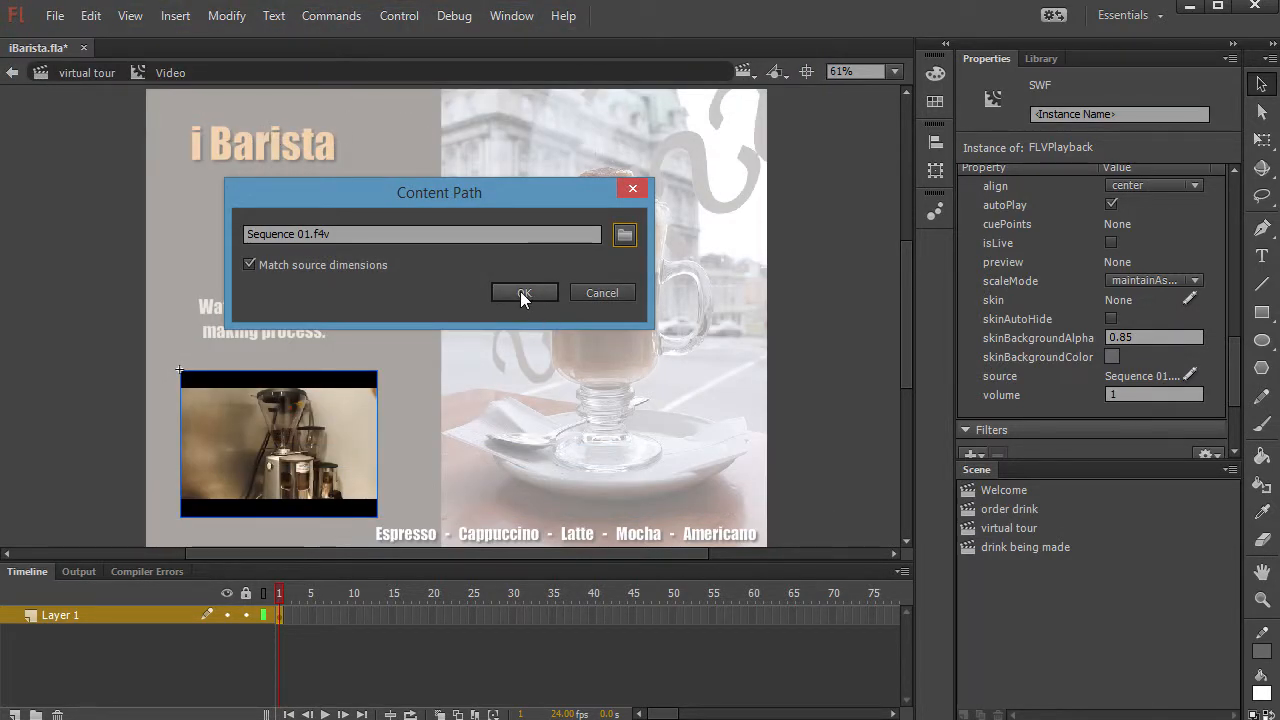
left_click(522, 292)
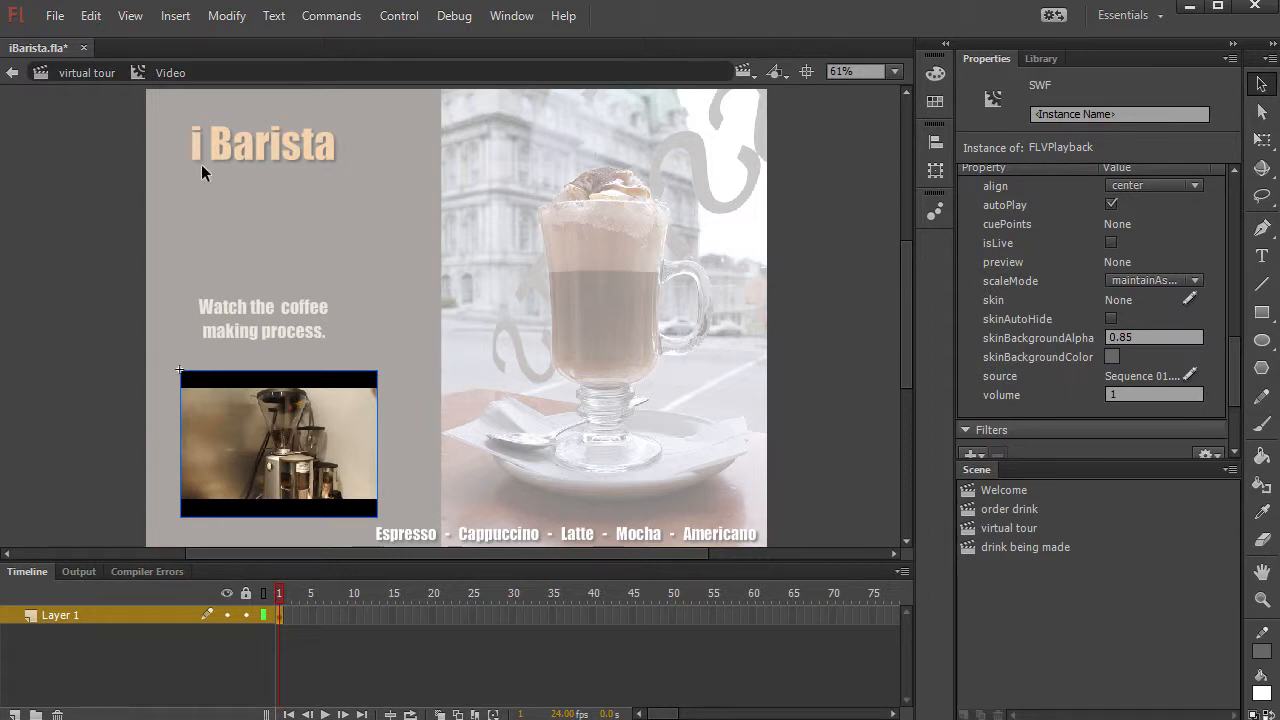
left_click(87, 73)
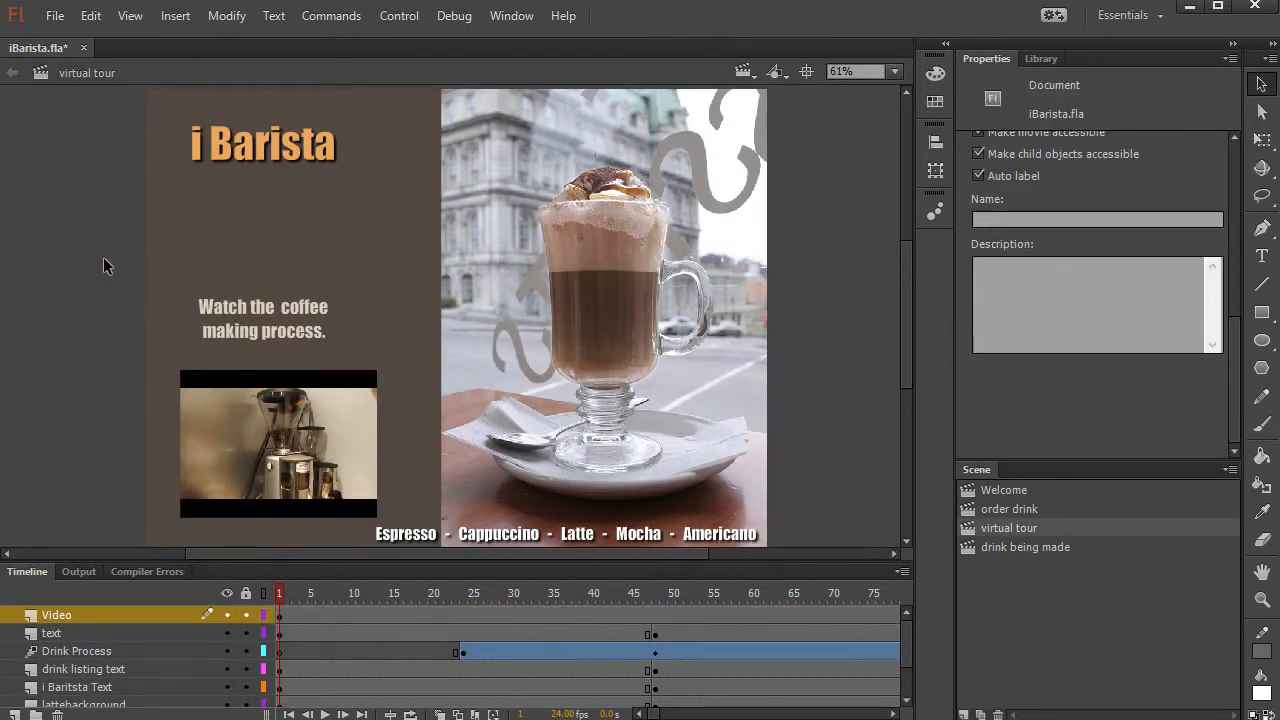
- Test the movie again to check the relinked coffee-making video, and close the preview
key("ctrl+Return")
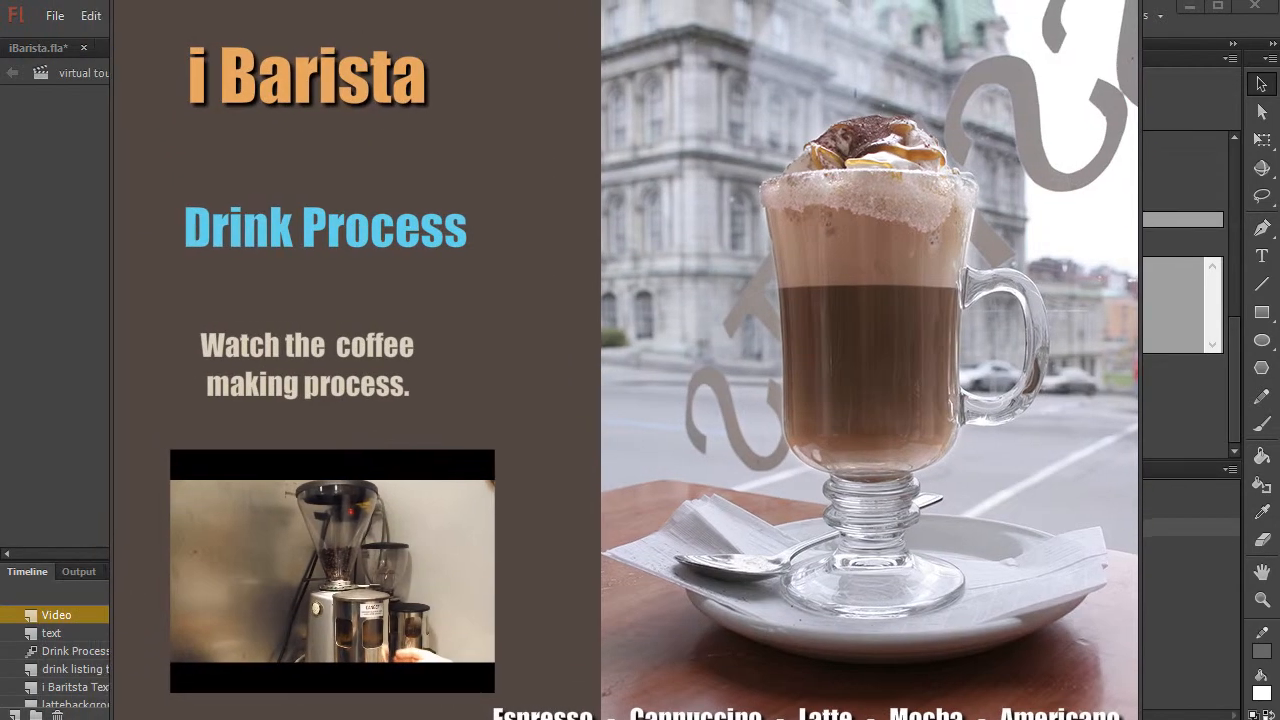
left_click_drag(443, 0, 465, 9)
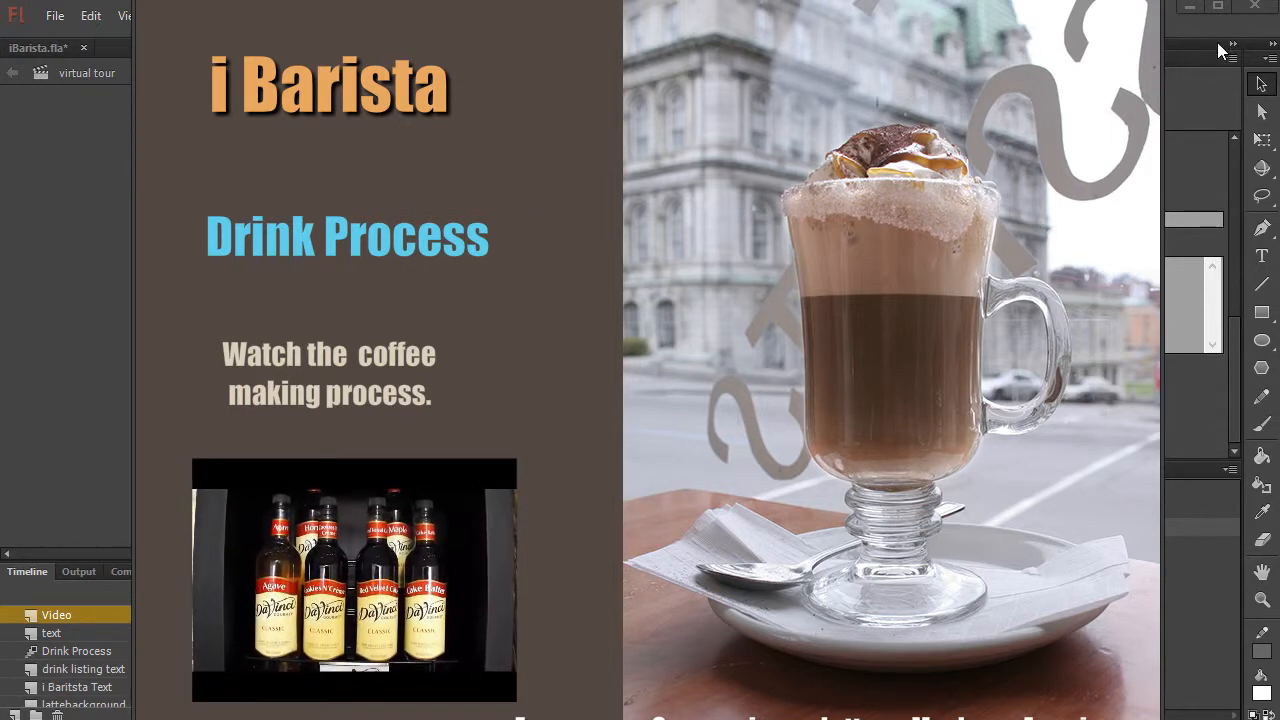
key("ctrl+w")
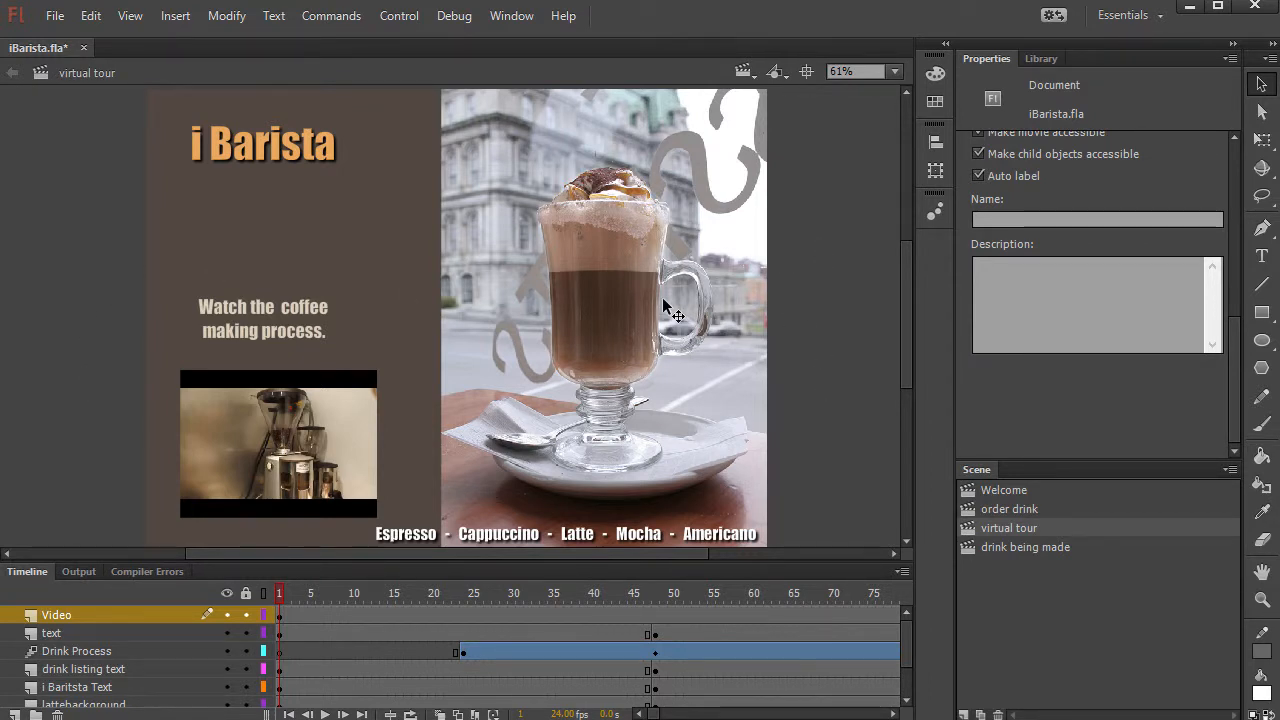
- Set the publish target of the document to AIR 3.8 for Desktop in the publish settings
left_click(55, 17)
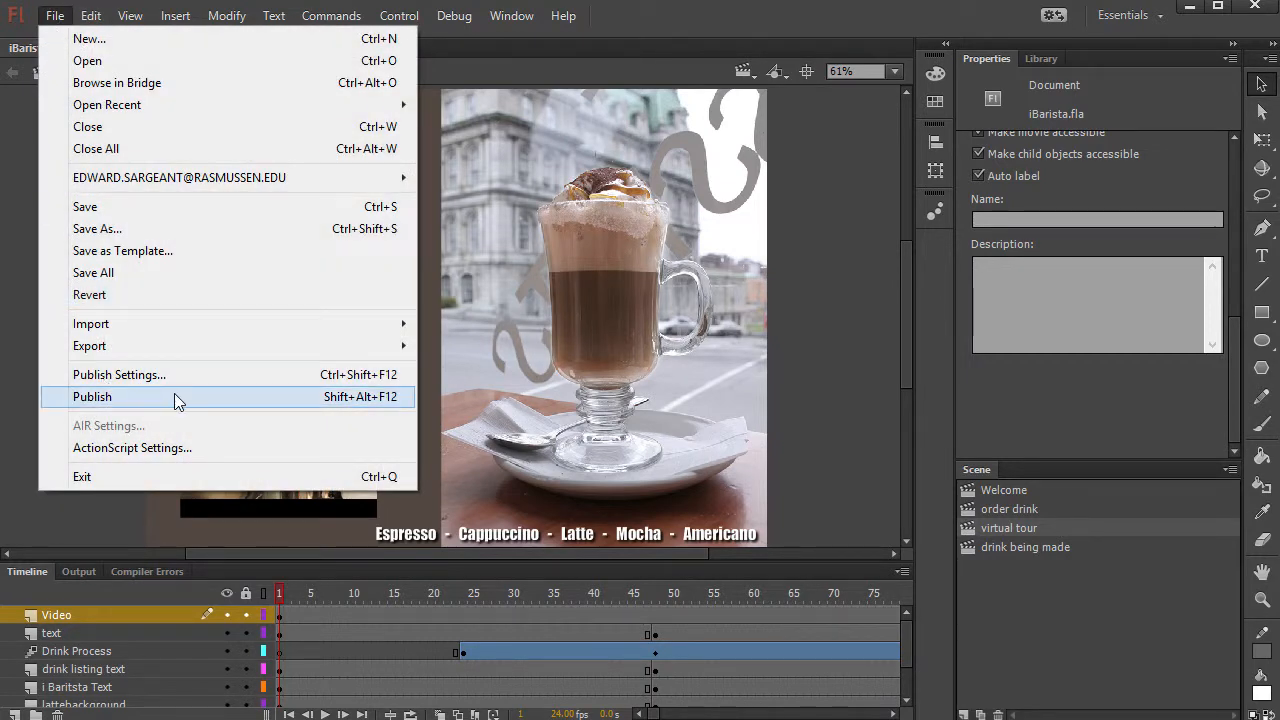
left_click(285, 385)
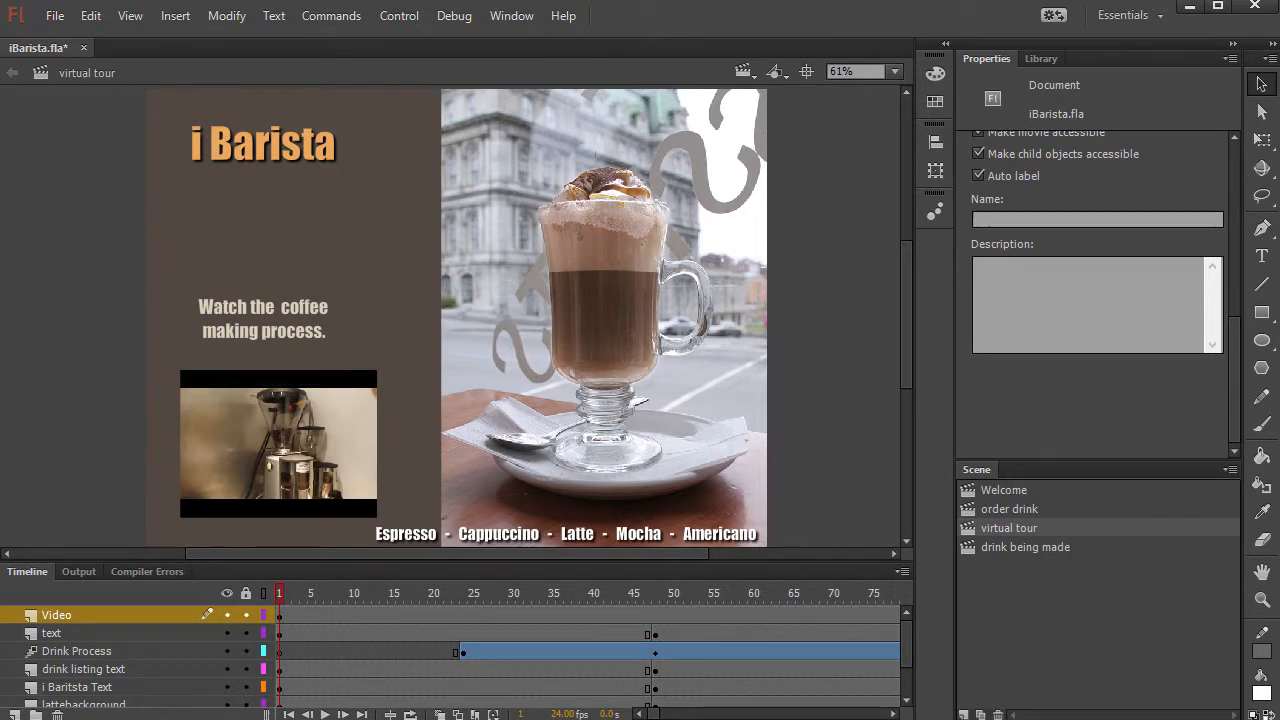
left_click_drag(311, 33, 315, 28)
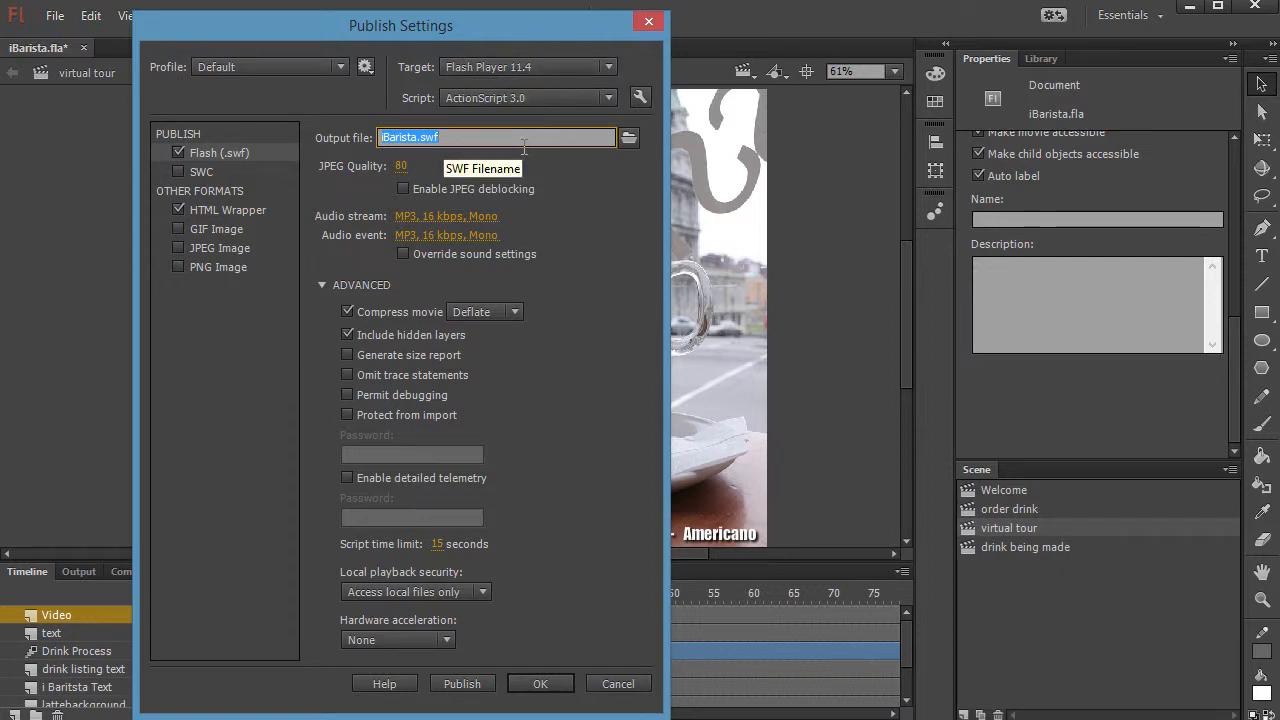
left_click_drag(478, 29, 539, 23)
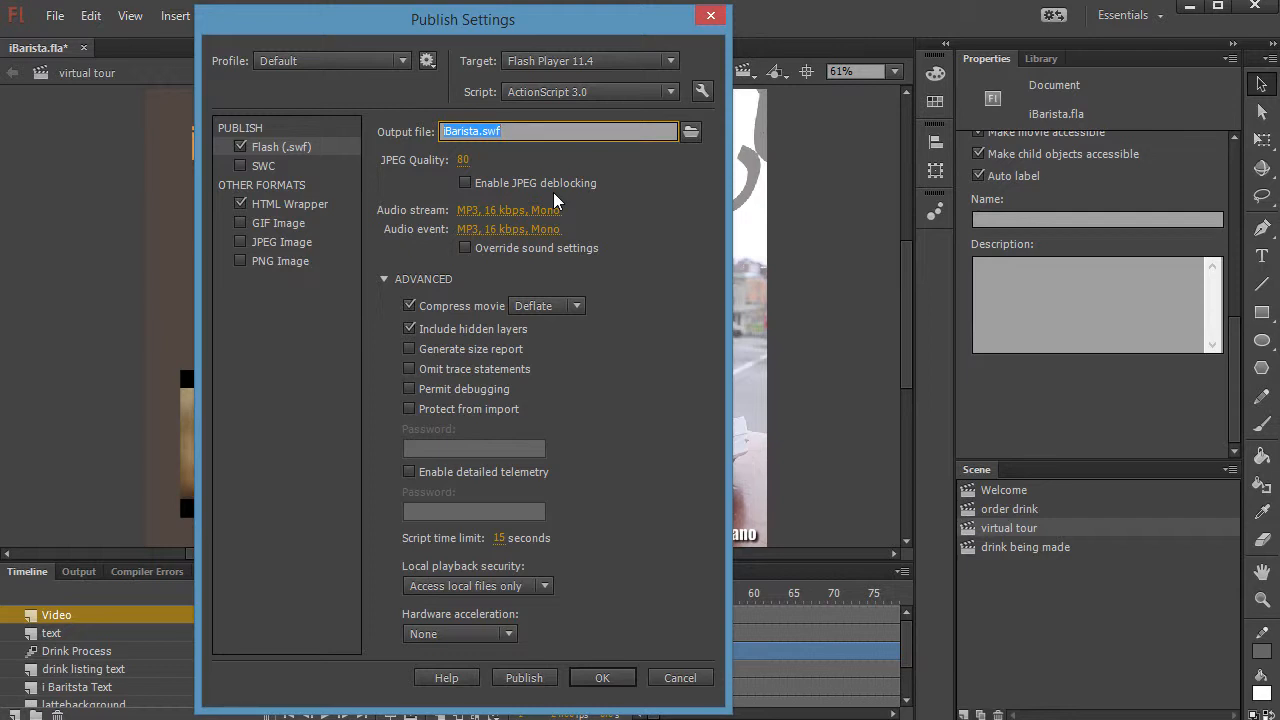
left_click(669, 62)
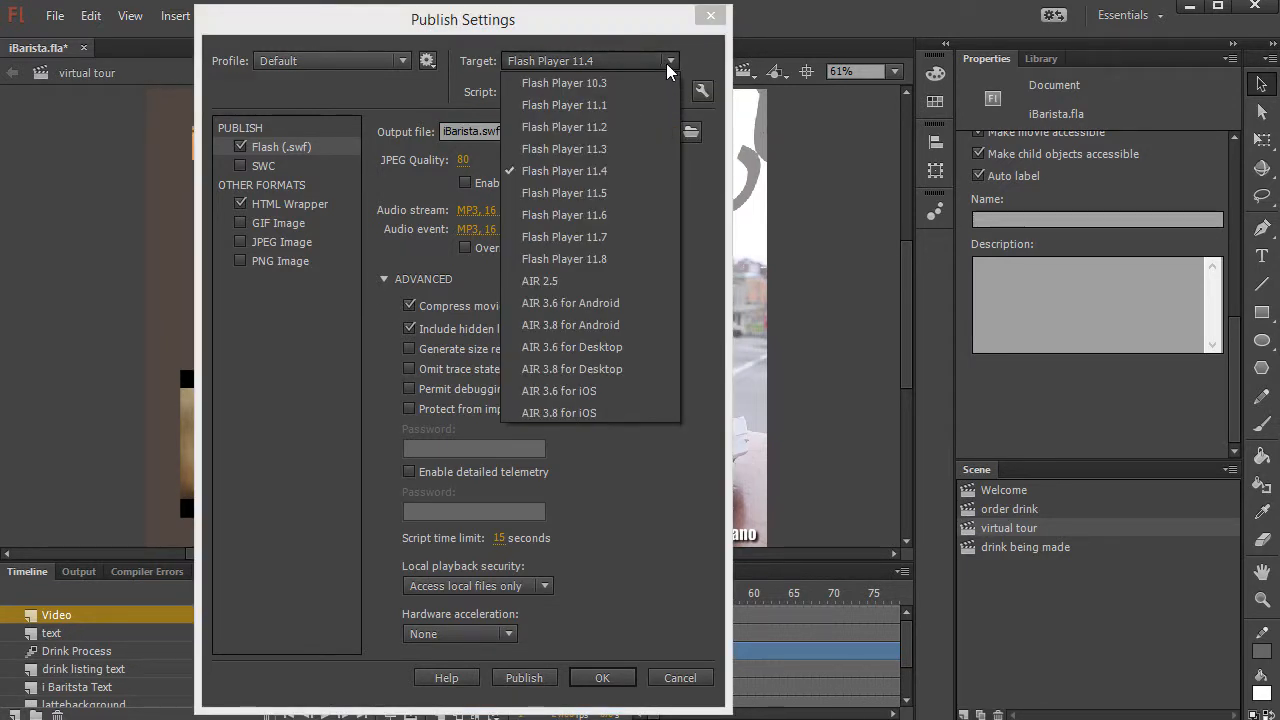
left_click(600, 369)
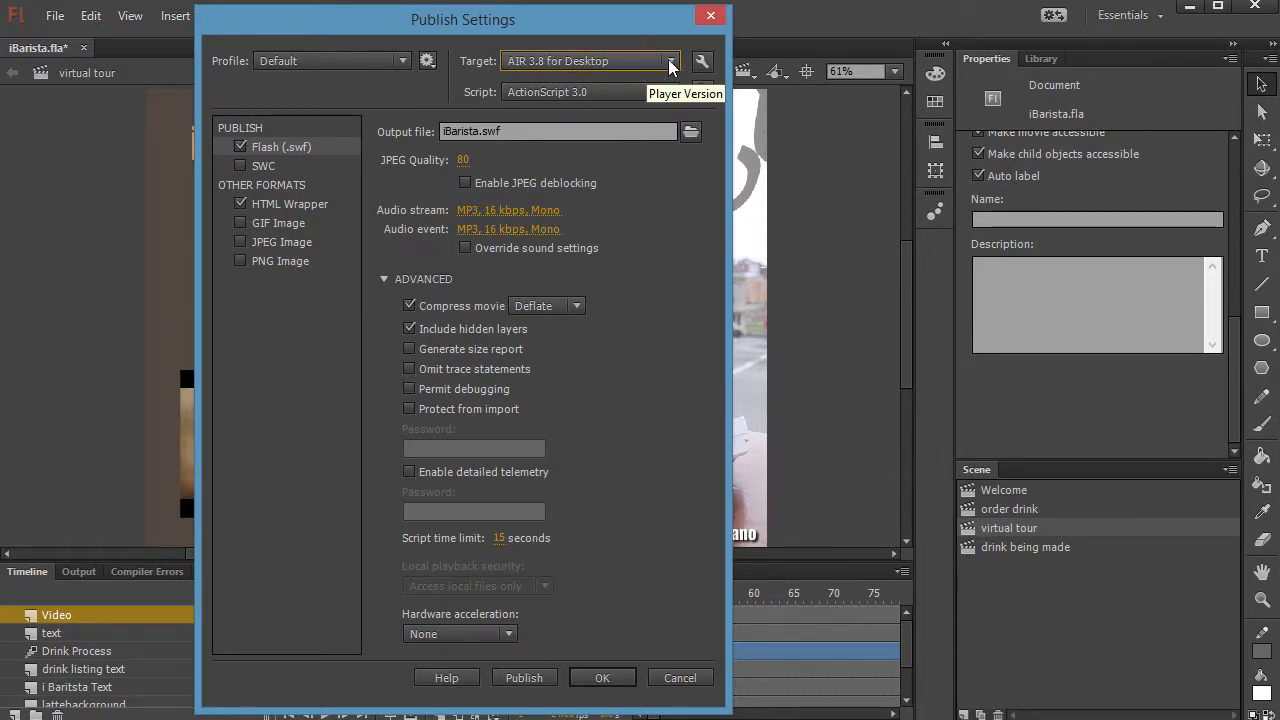
- Set the AIR output of the iBarista app to a Windows installer
left_click(704, 63)
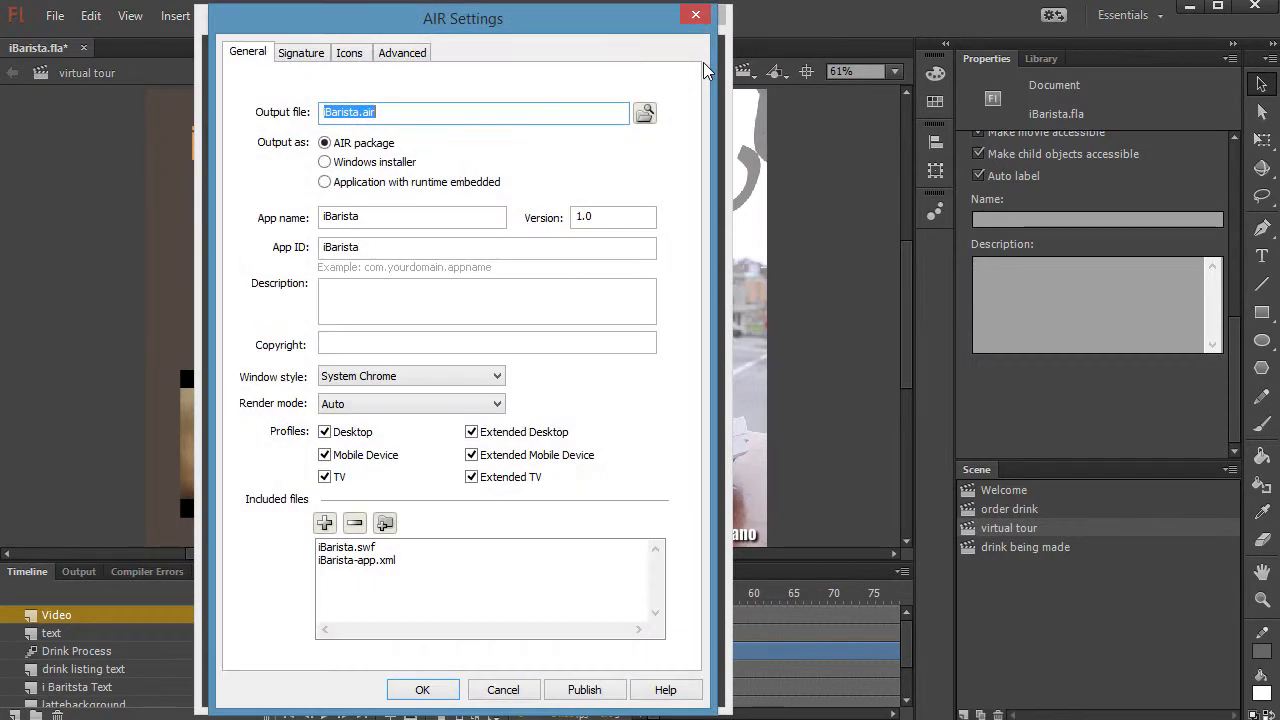
left_click_drag(600, 26, 644, 60)
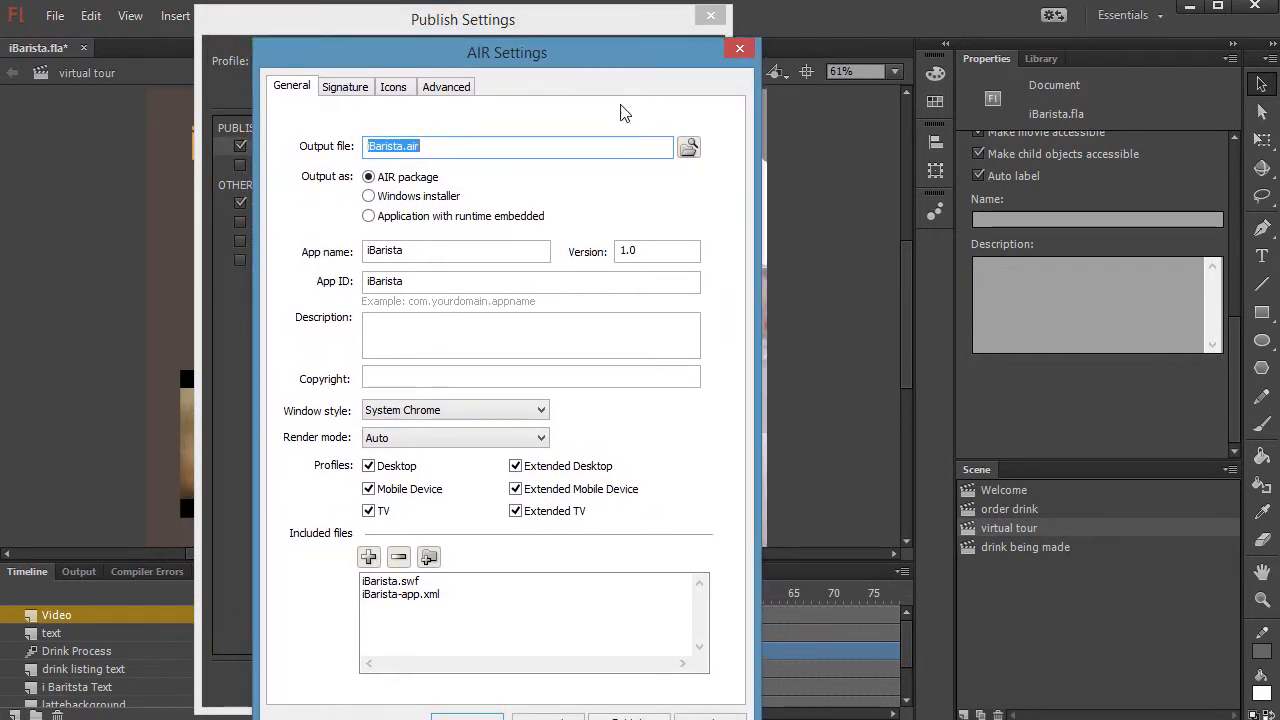
left_click(428, 158)
key("shift+Left")
key("shift+Left")
key("shift+Left")
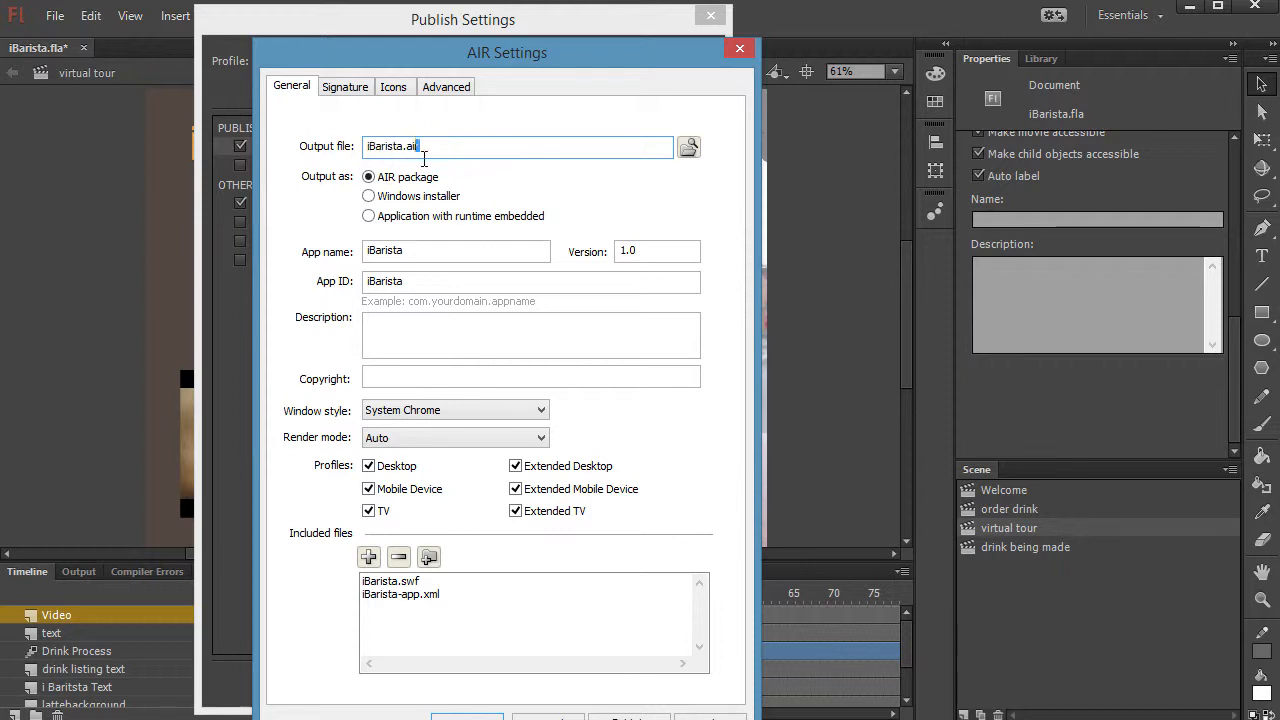
left_click(433, 159)
left_click(369, 197)
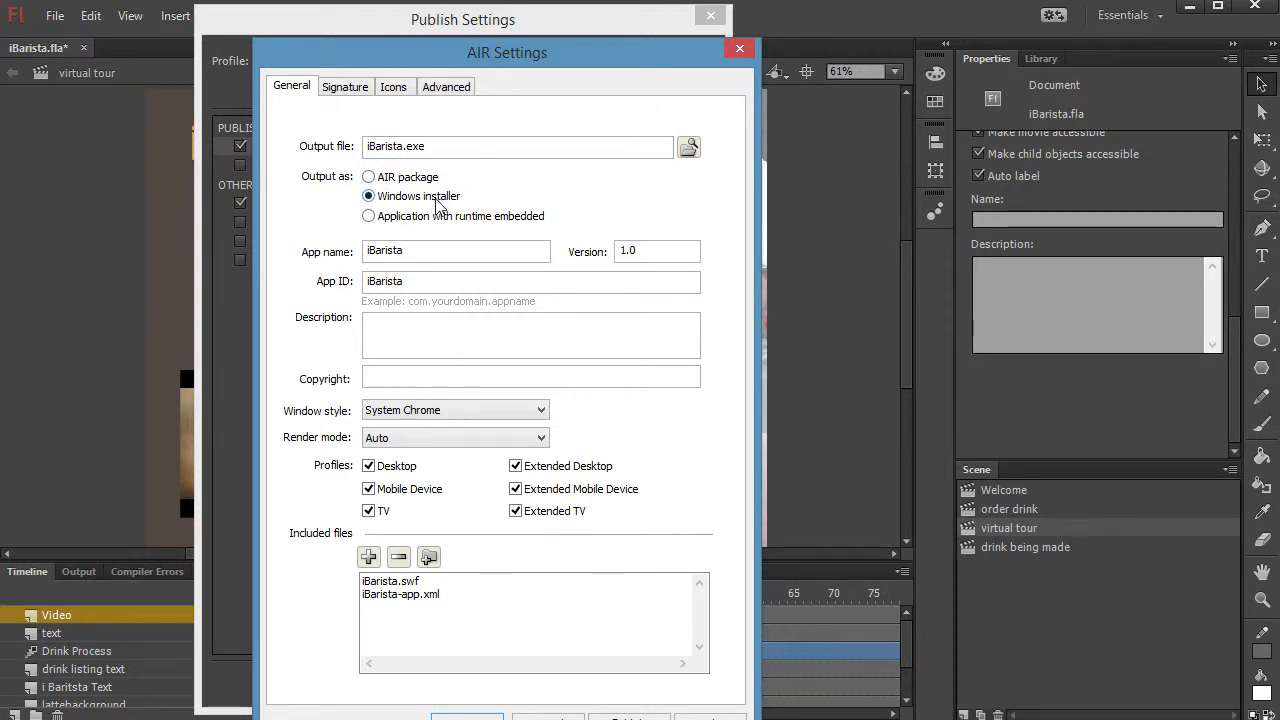
mouse_move(452, 155)
left_mouse_down()
mouse_move(409, 166)
mouse_move(456, 160)
left_mouse_up()
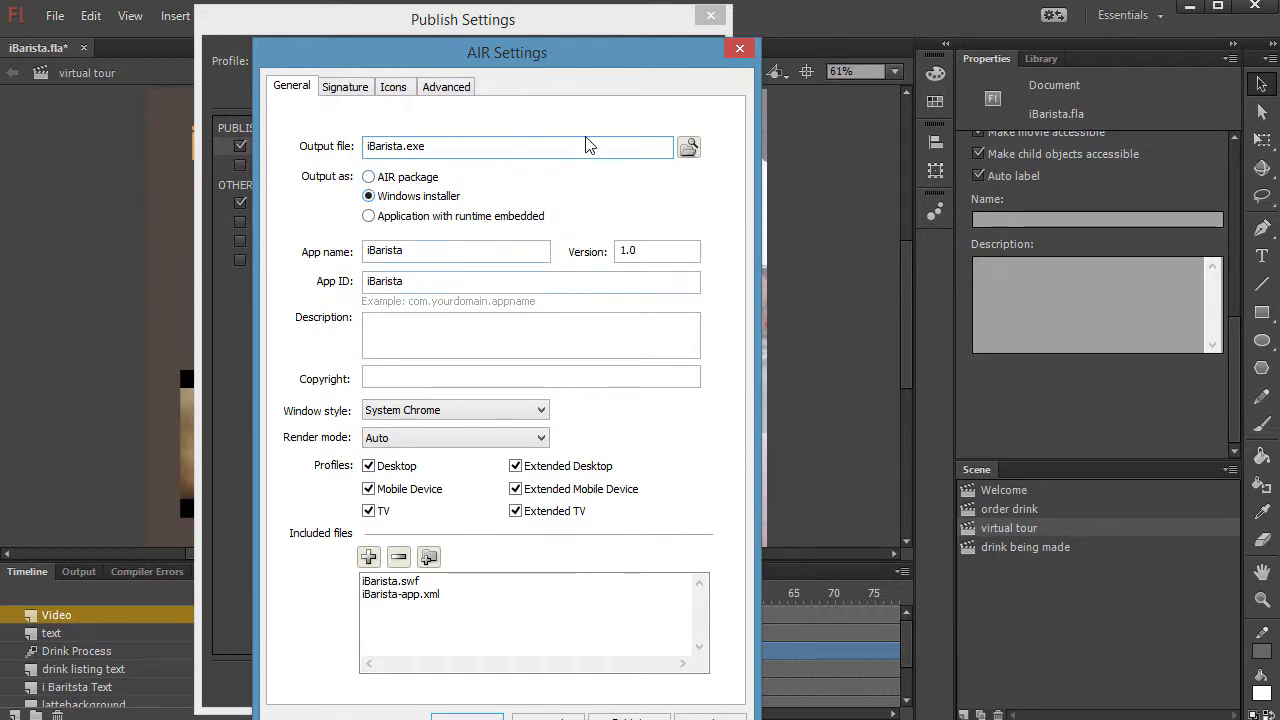
- Start a new self-signed digital certificate with the publisher's name and iBarista as both organization unit and organization name
left_click_drag(523, 52, 626, 29)
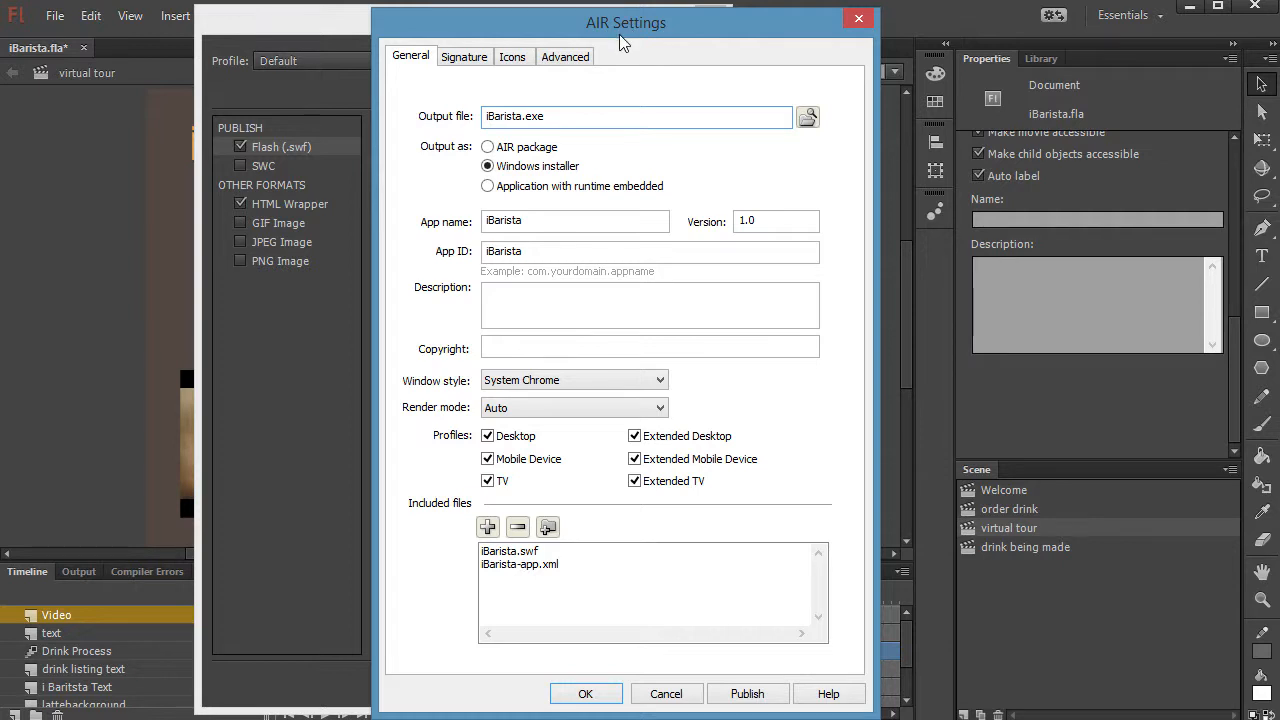
left_click(464, 58)
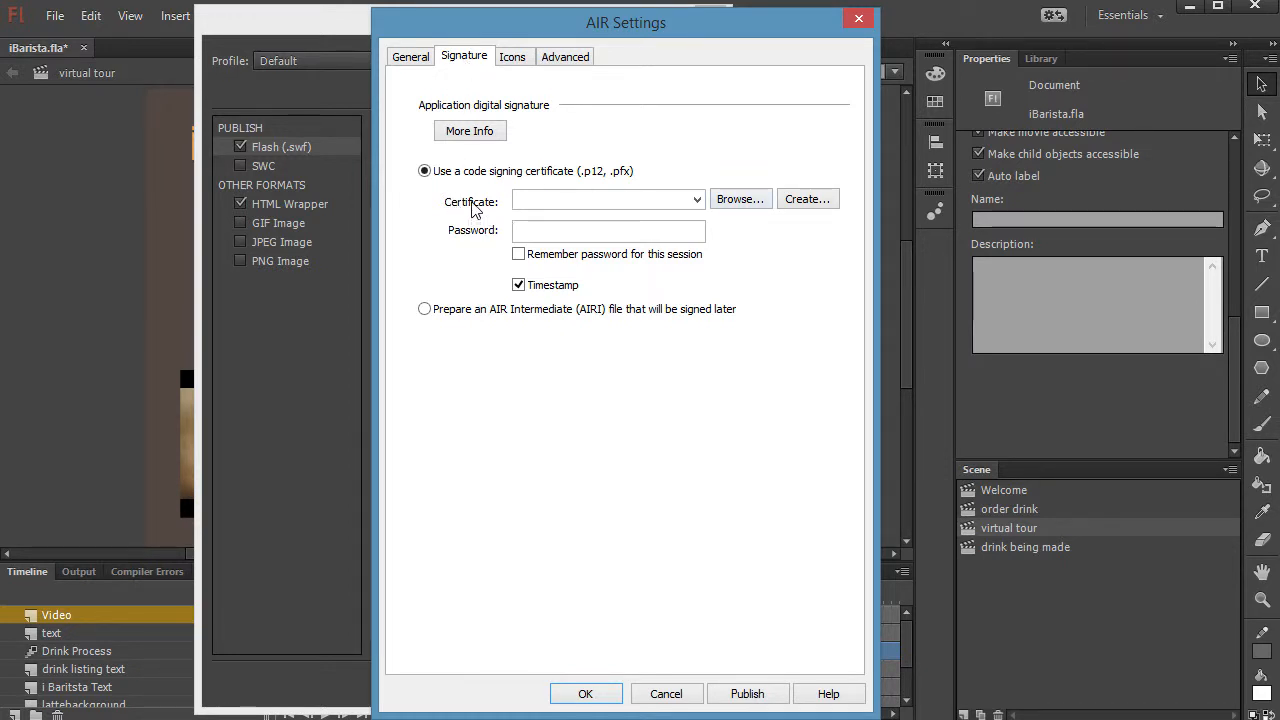
left_click(815, 207)
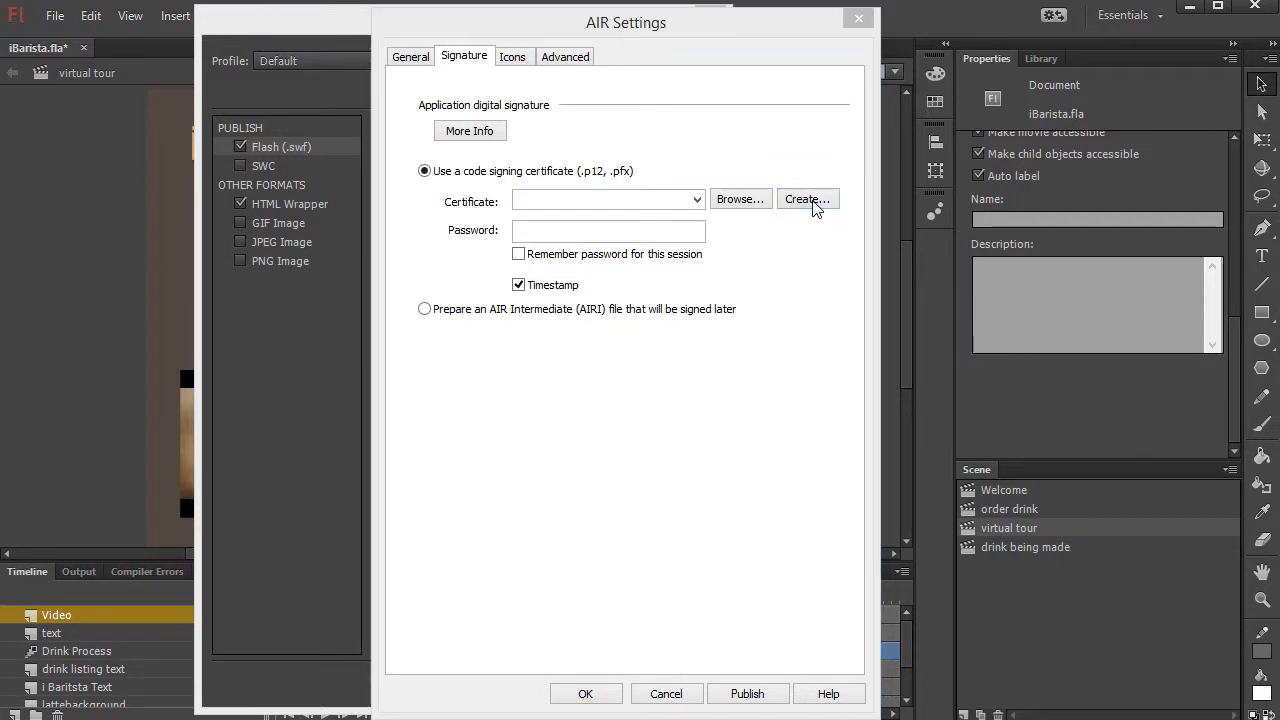
left_click_drag(704, 175, 705, 105)
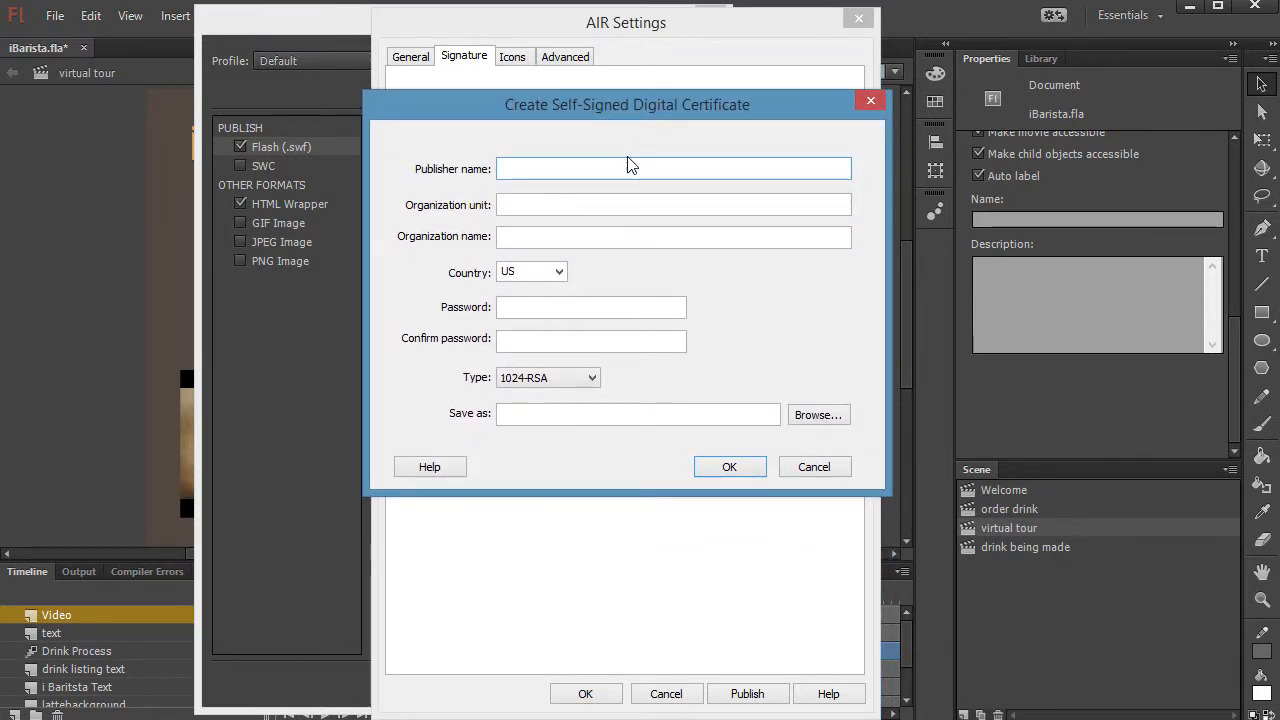
type("Ed")
left_click(577, 214)
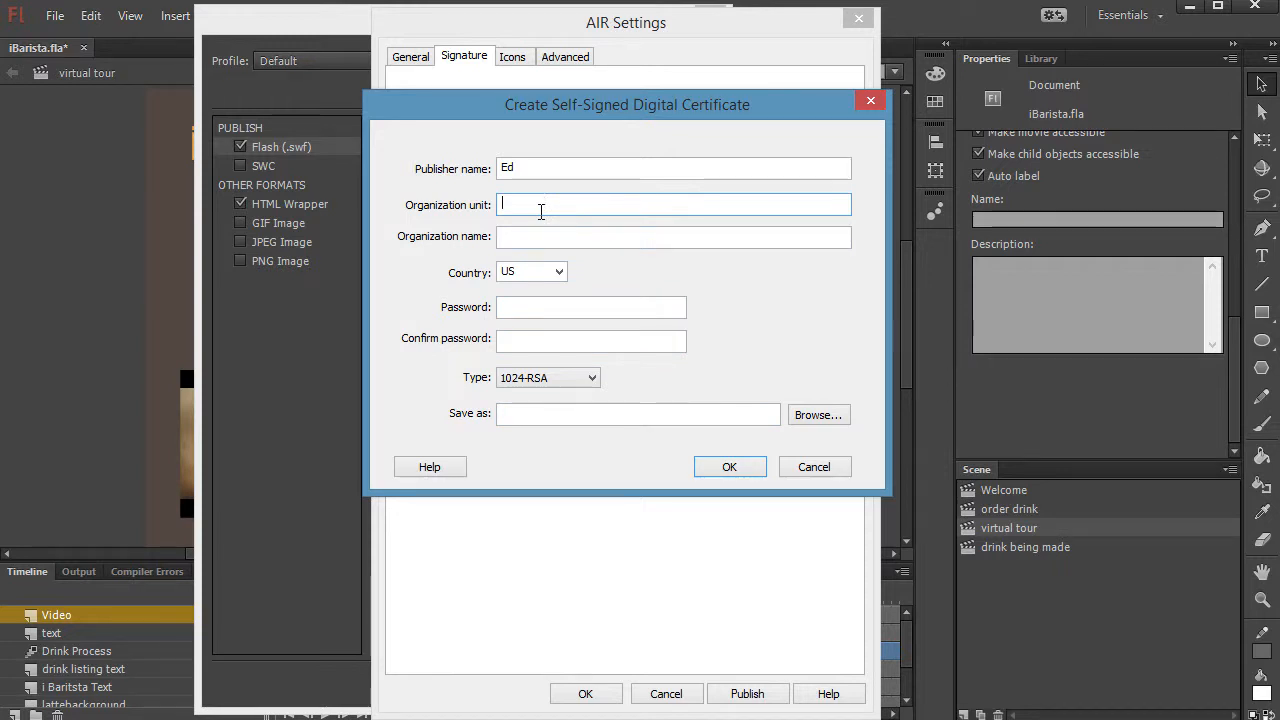
type("iBarista")
key("Tab")
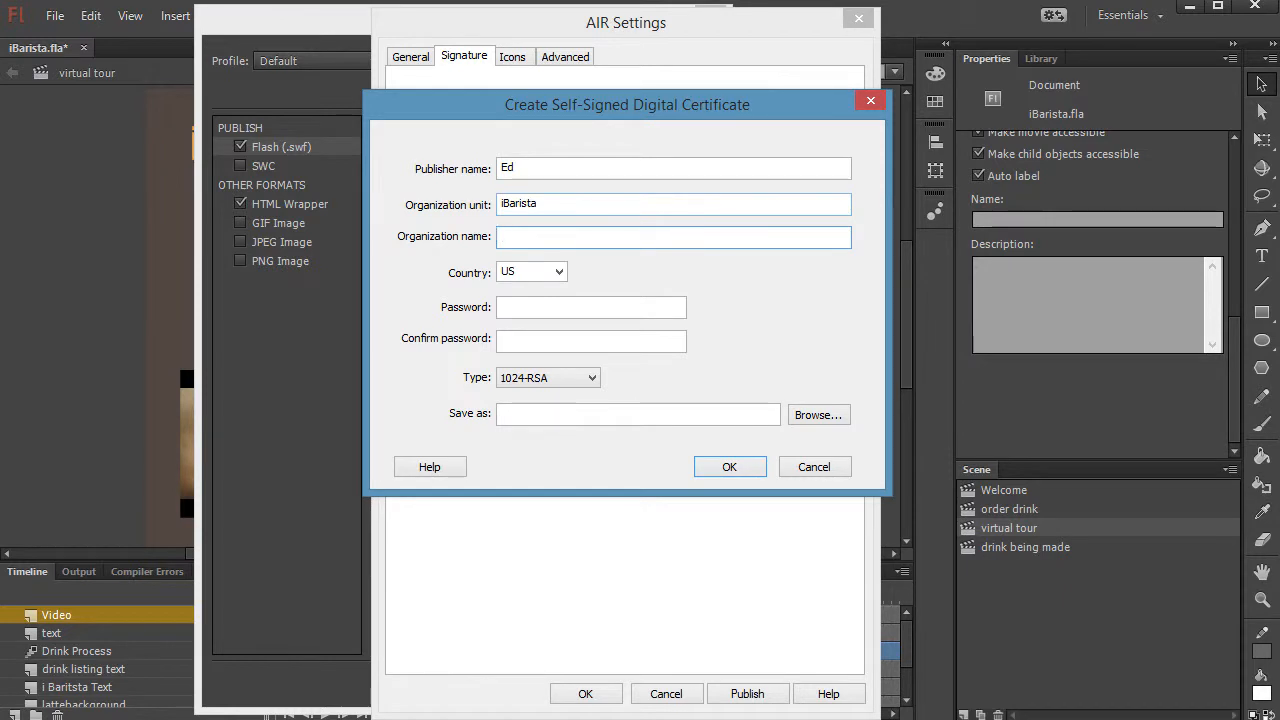
double_click(541, 205)
key("ctrl+c")
left_click(512, 245)
key("ctrl+v")
- Enter the certificate password and repeat it in the confirmation field
left_click(558, 313)
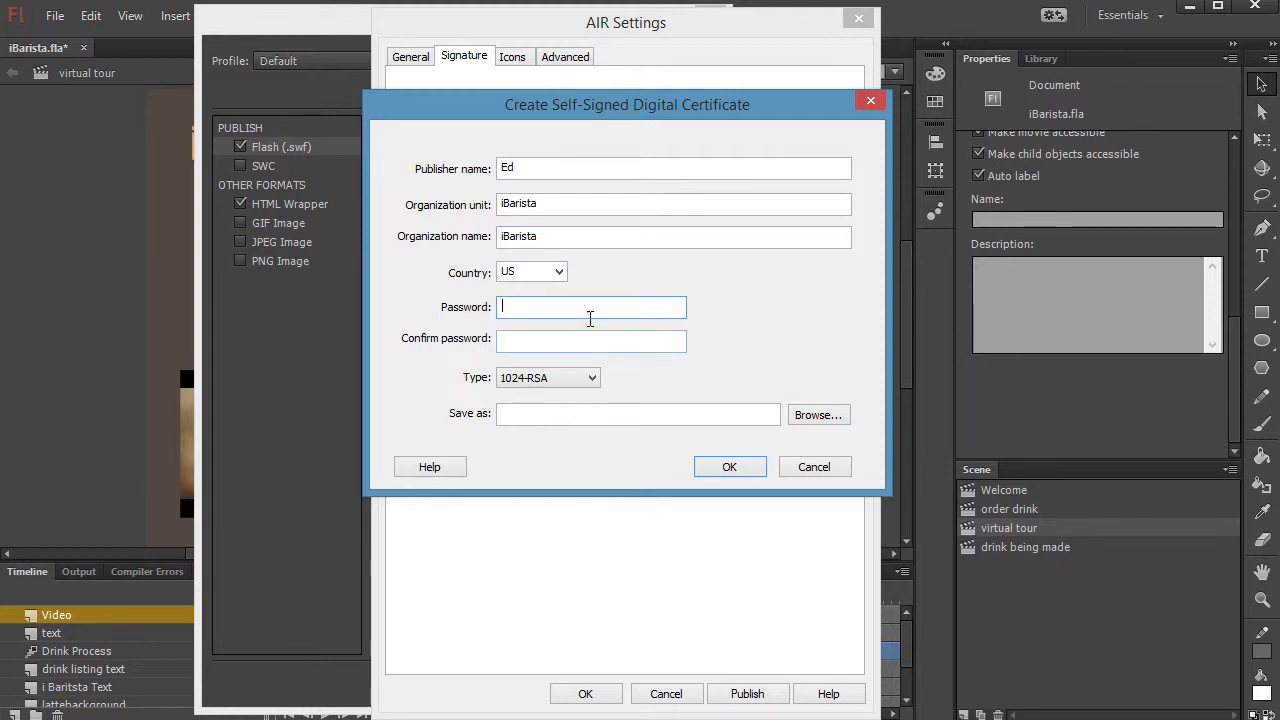
type("•••")
left_click(595, 347)
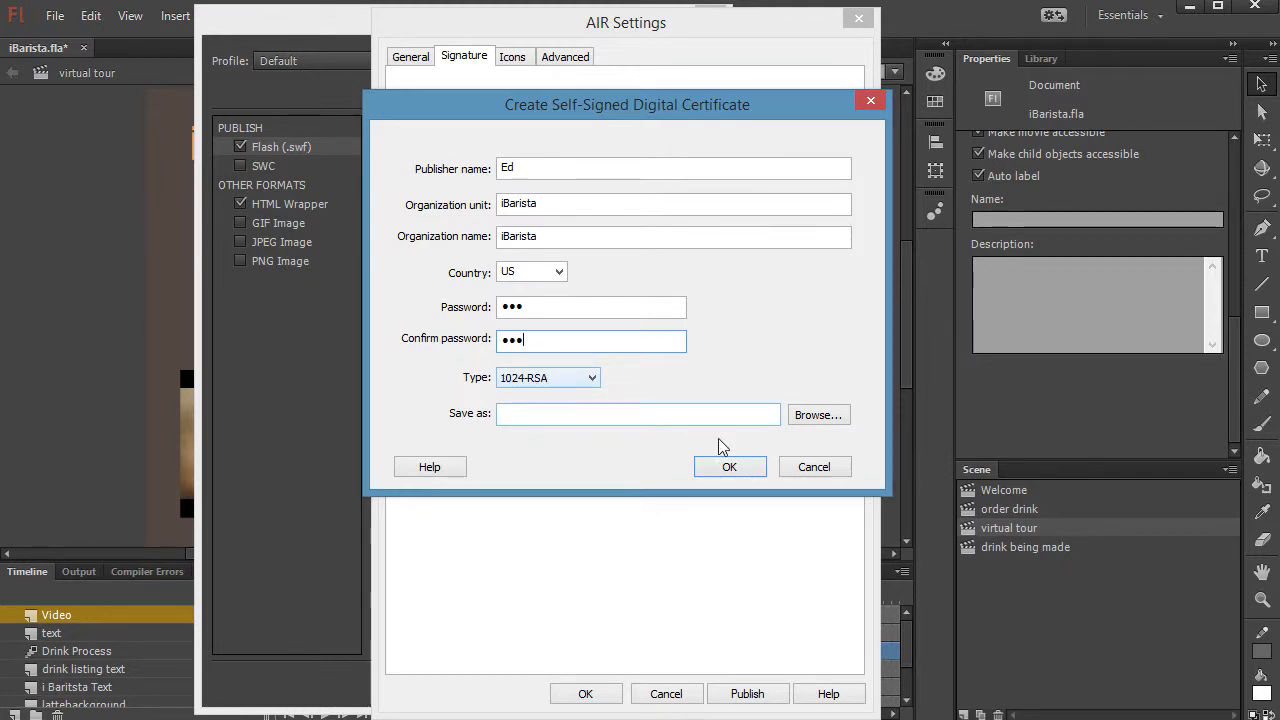
- Save the certificate as iBarista.p12 in the iBarista folder and create it
left_click(816, 418)
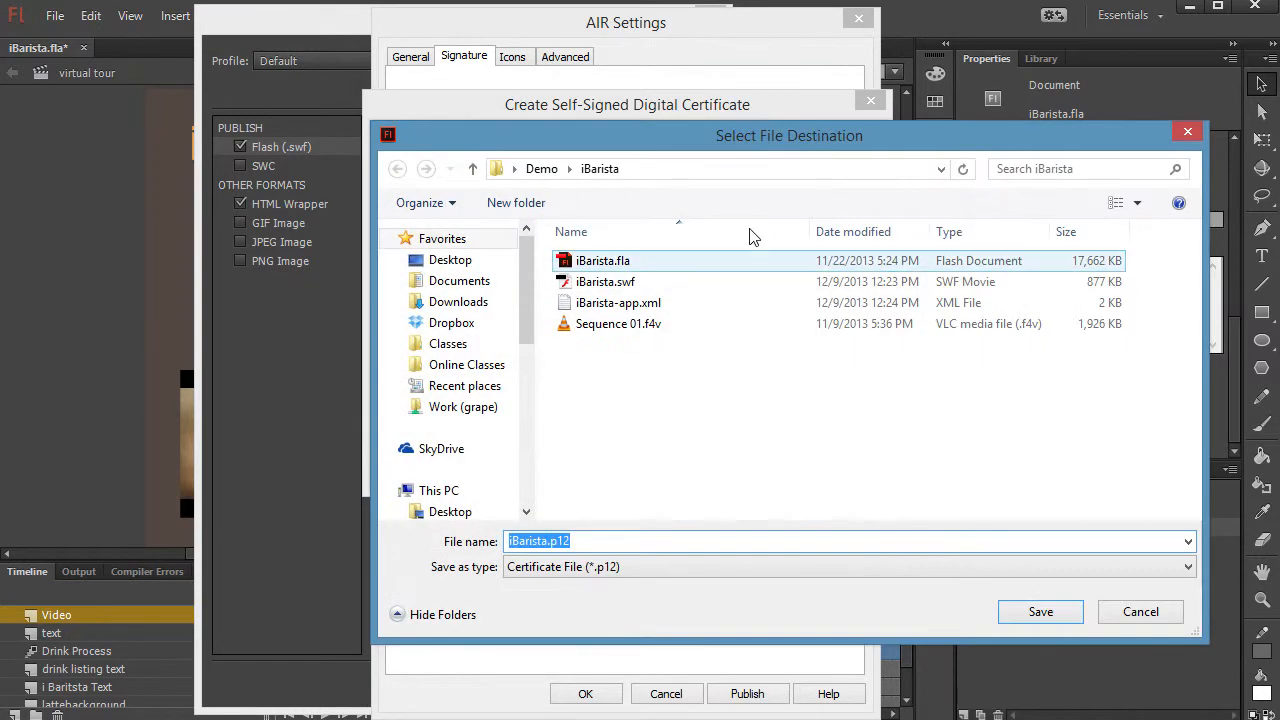
left_click_drag(717, 146, 552, 115)
left_click(415, 504)
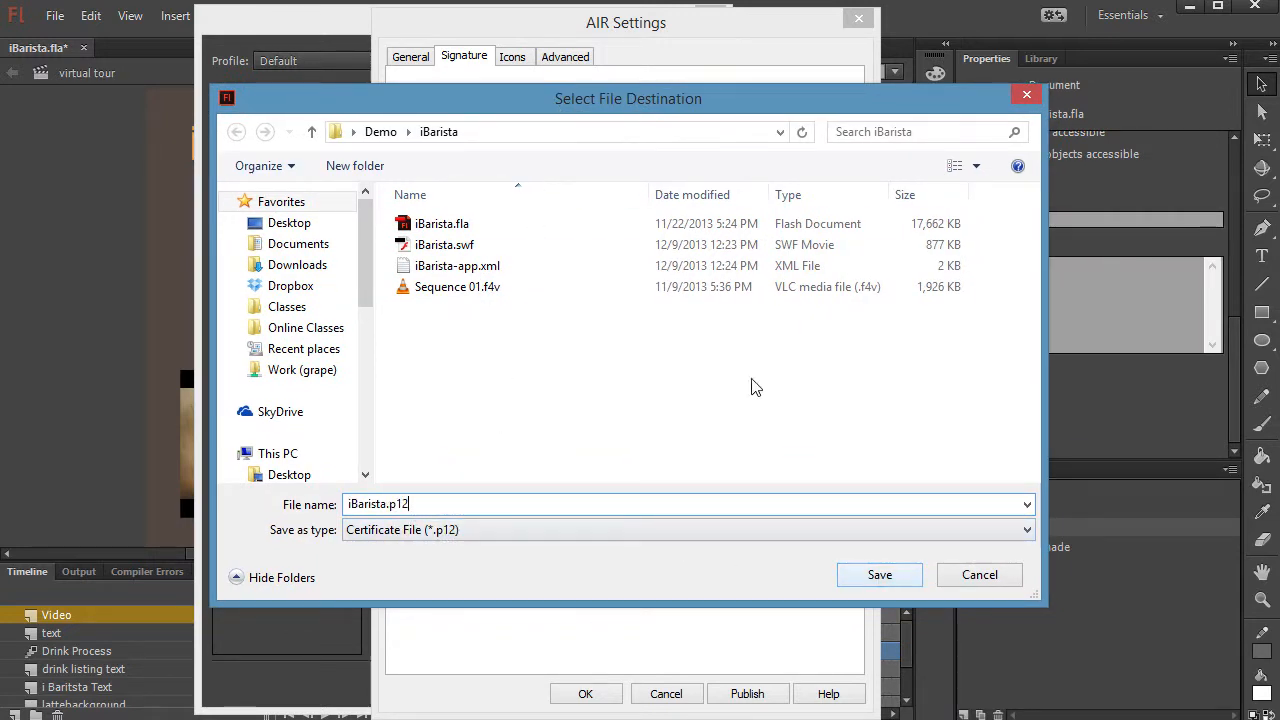
left_click(893, 578)
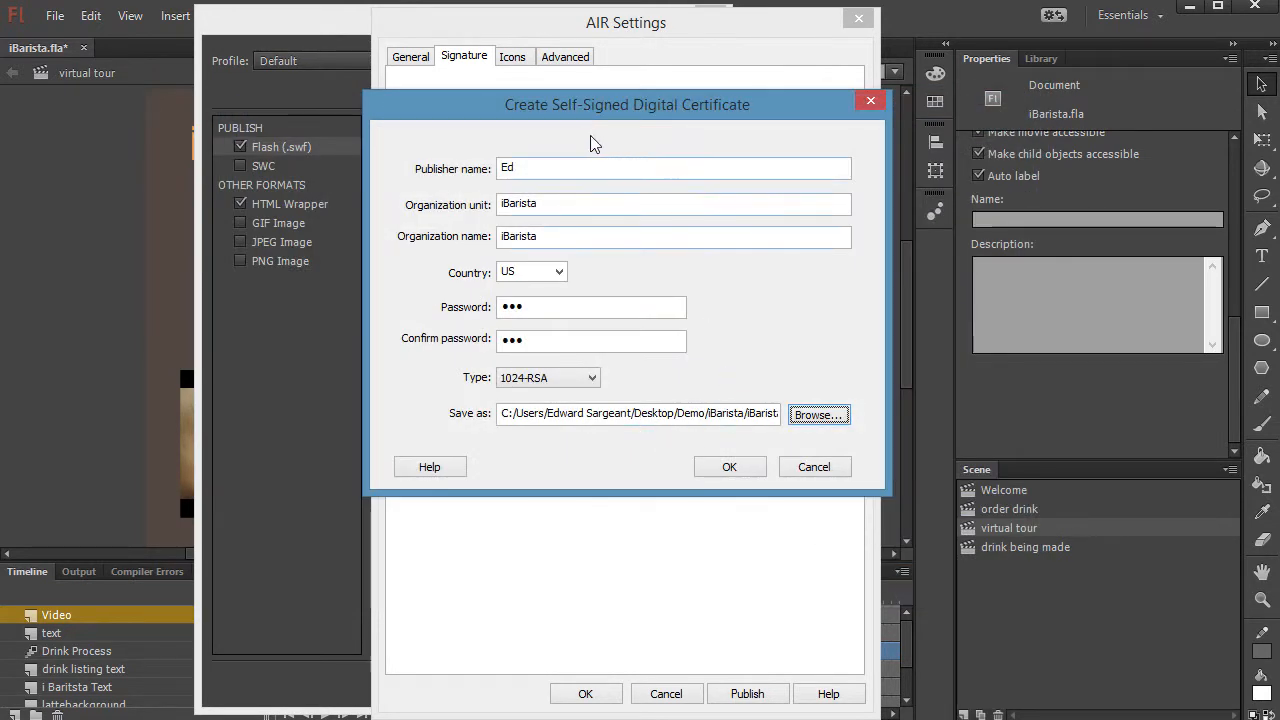
left_click(747, 474)
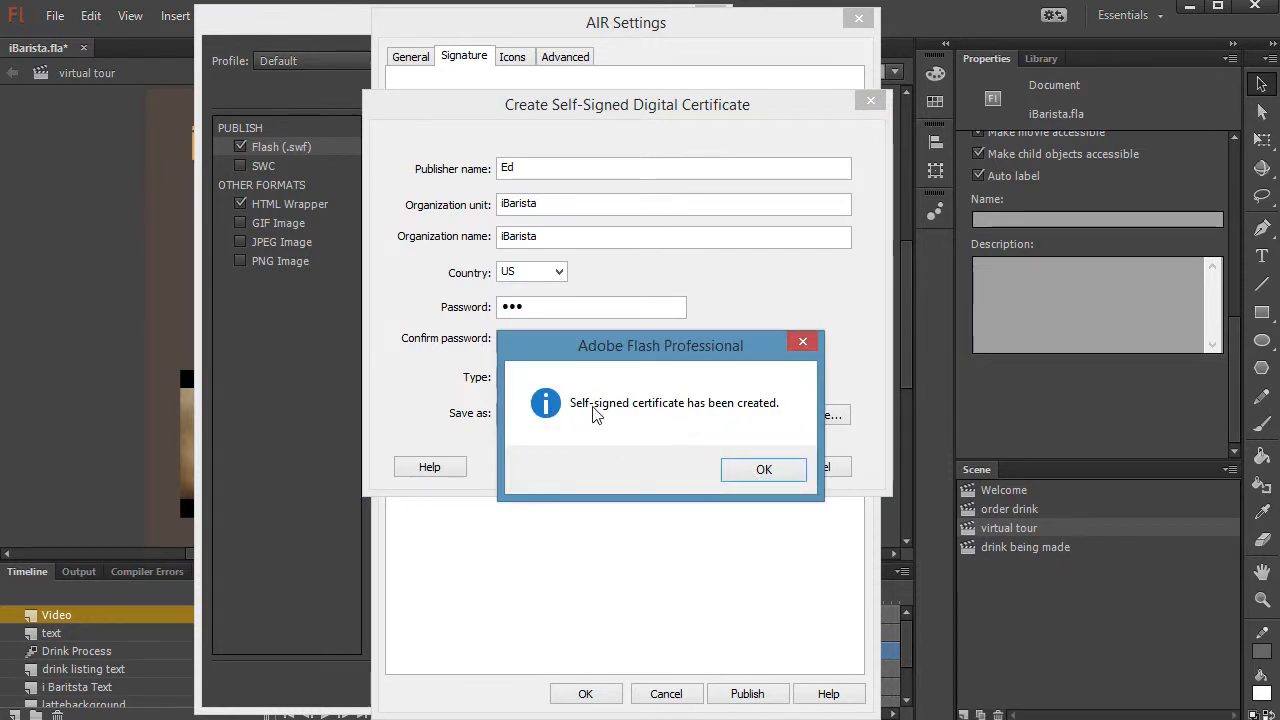
- Enter the signing certificate's password in the AIR signature settings and have it remembered for this session
left_click(764, 471)
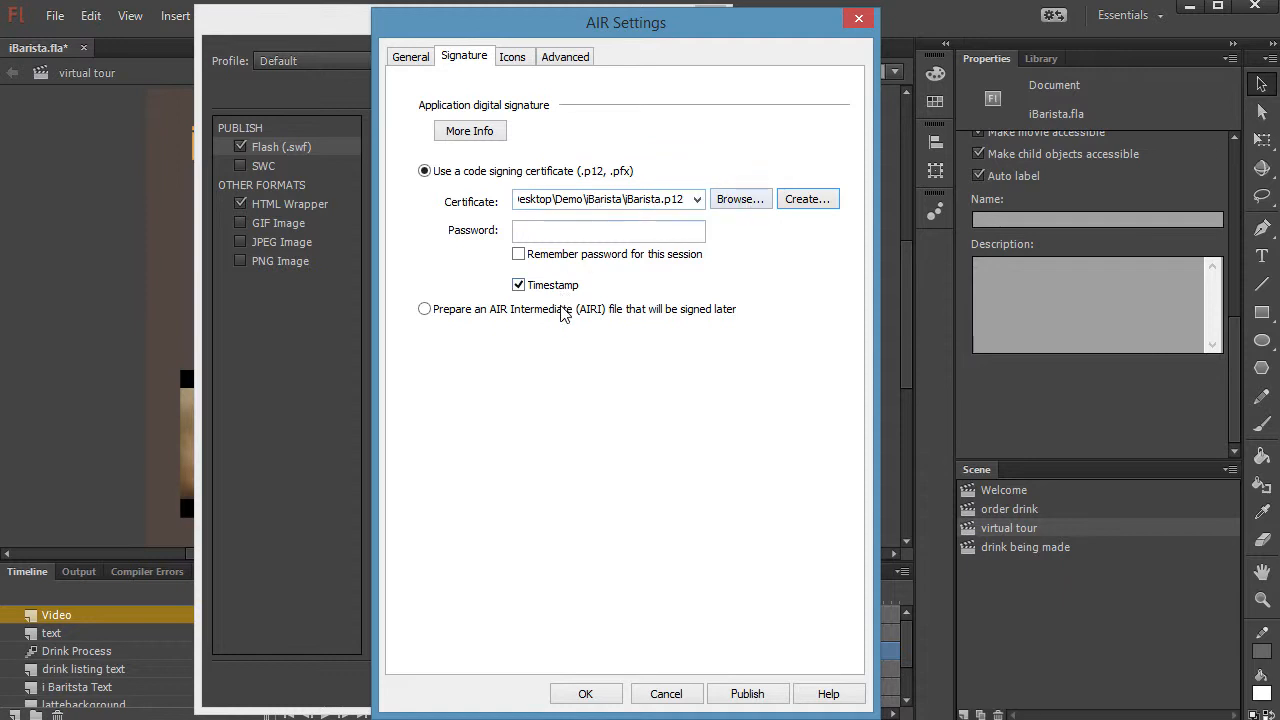
left_click(620, 234)
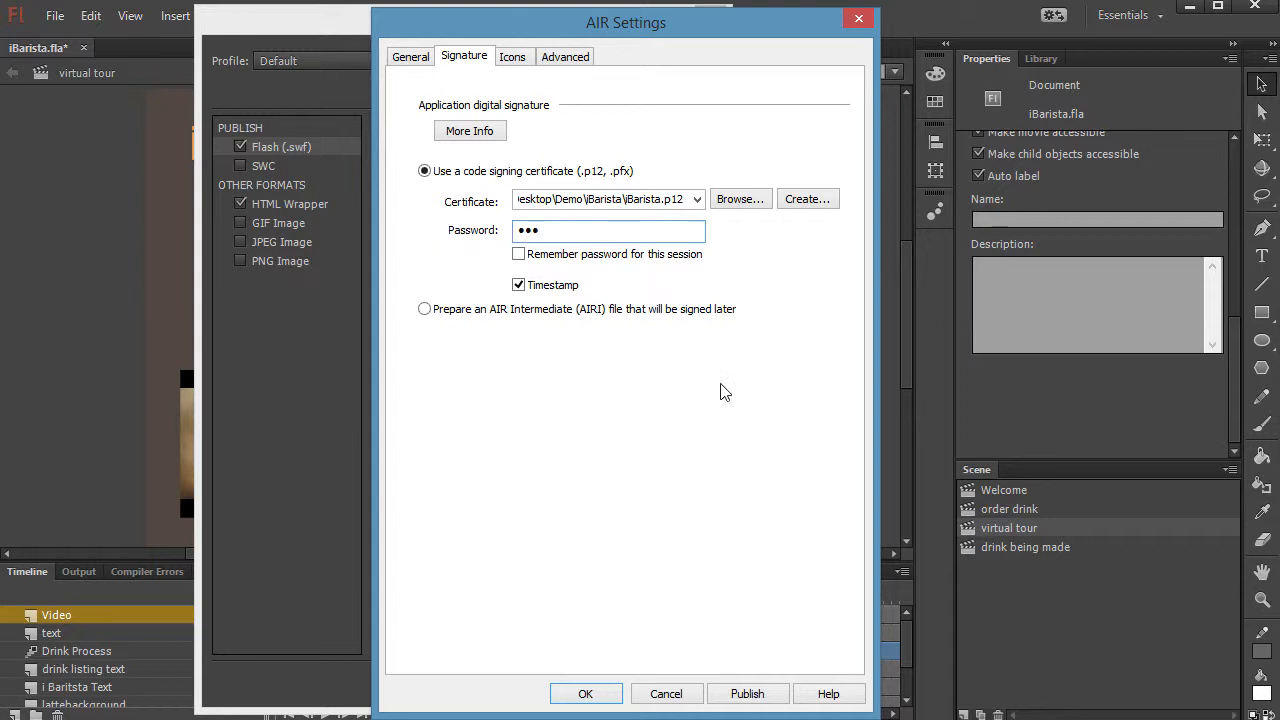
left_click(518, 284)
left_click(519, 256)
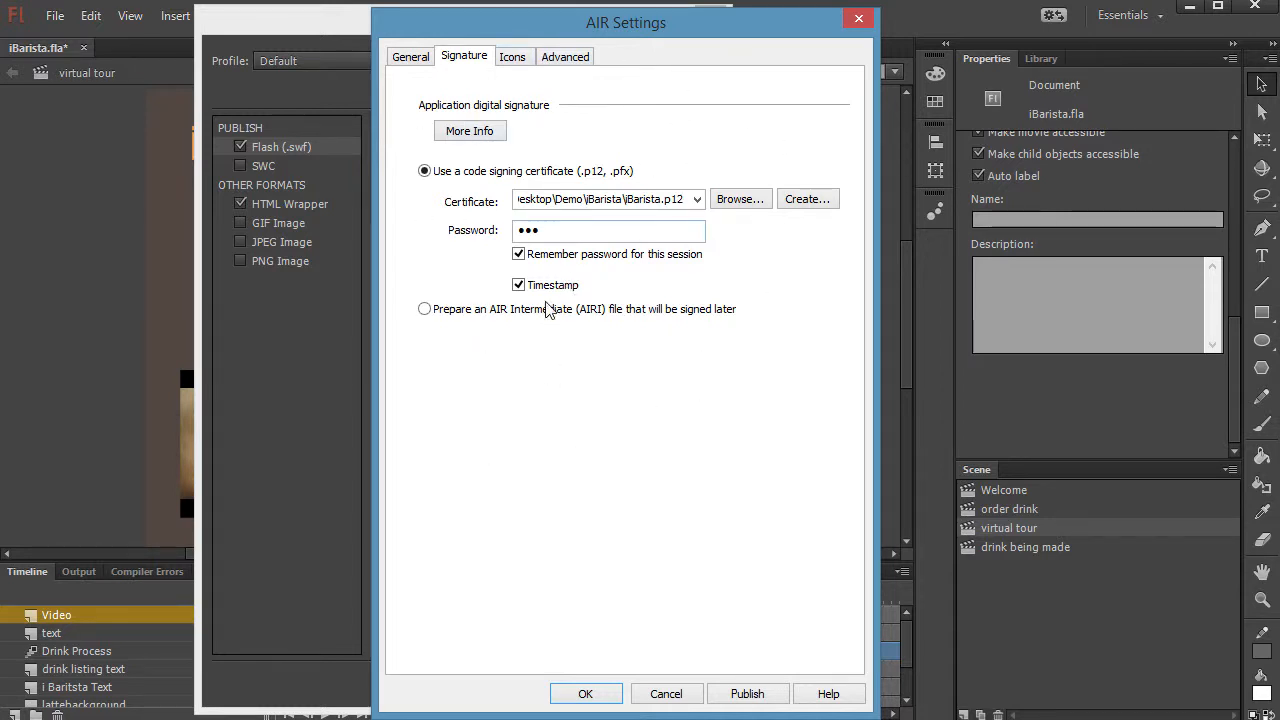
- Add Sequence 01.f4v from the iBarista folder to the AIR app's included files and accept the AIR settings
left_click(419, 58)
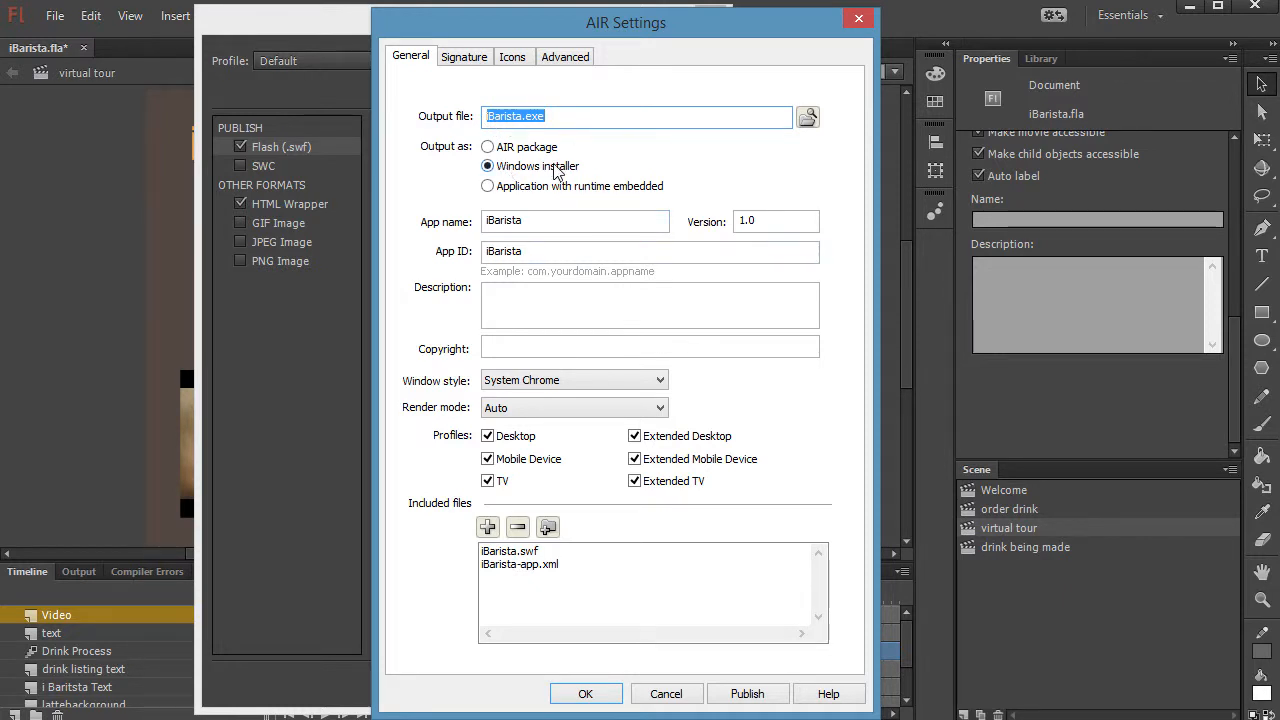
left_click_drag(668, 34, 492, 22)
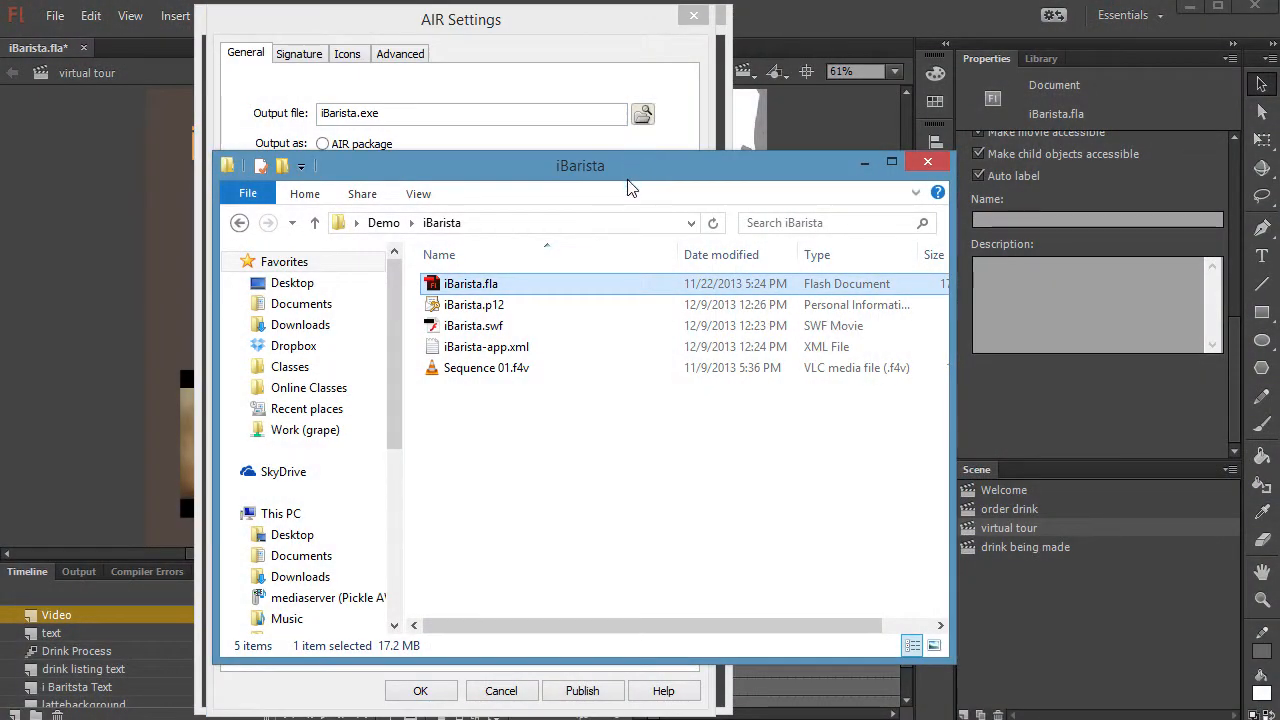
left_click_drag(632, 170, 592, 120)
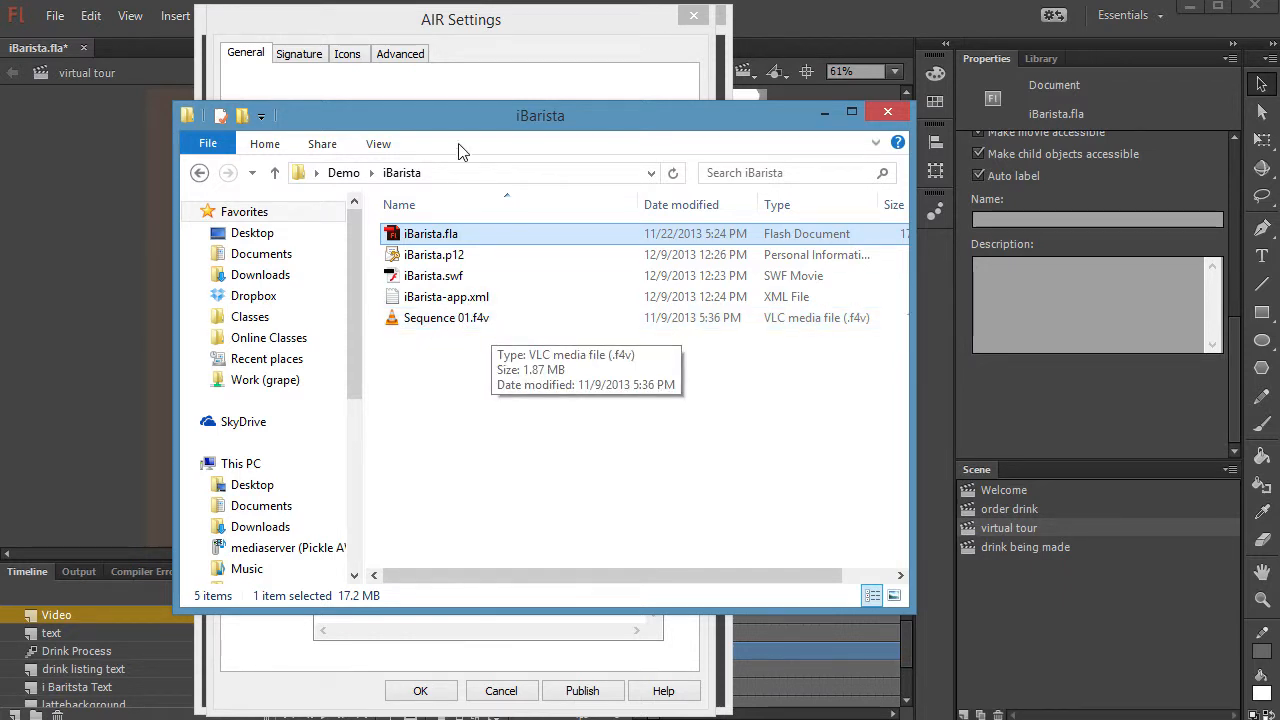
left_click_drag(422, 115, 1033, 99)
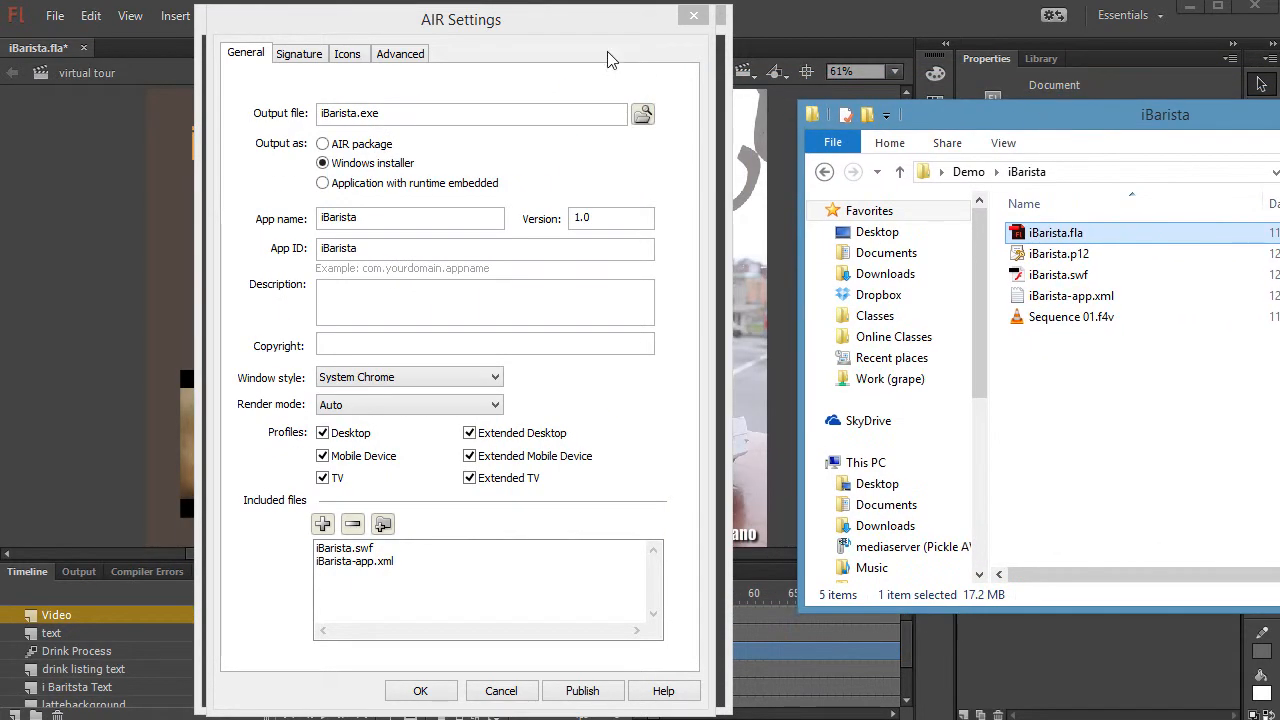
left_click(507, 33)
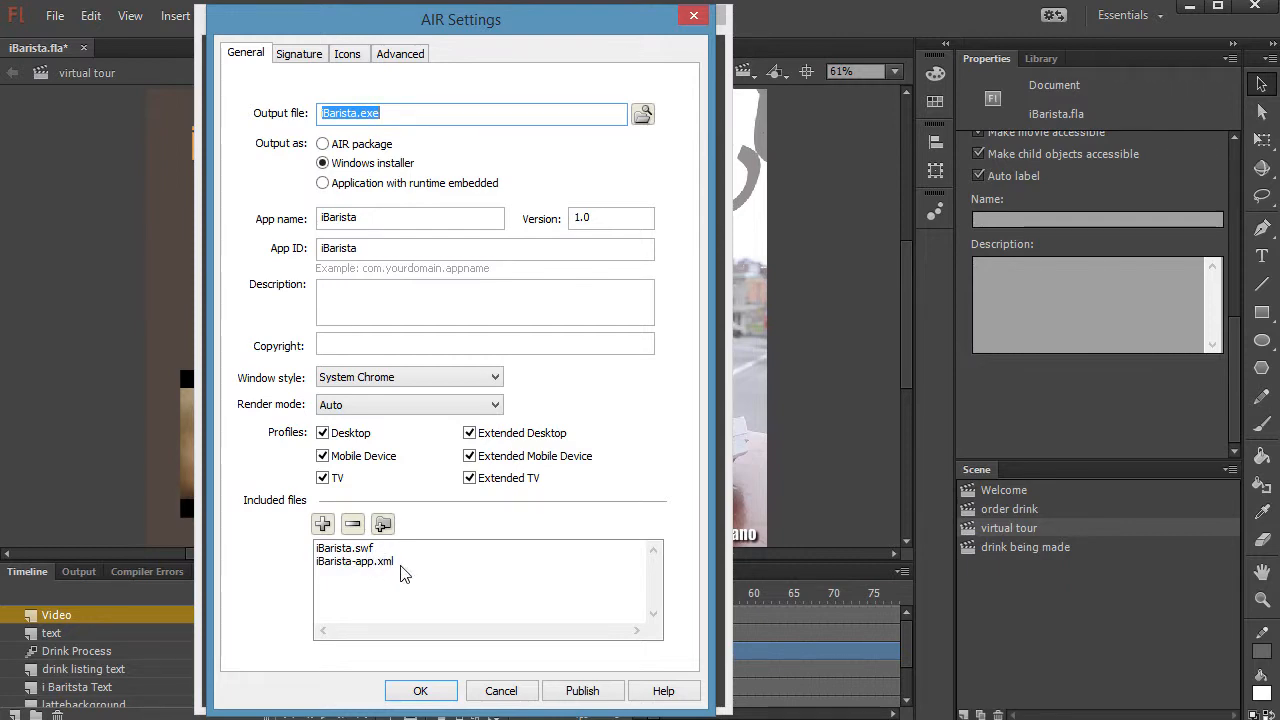
left_click(324, 527)
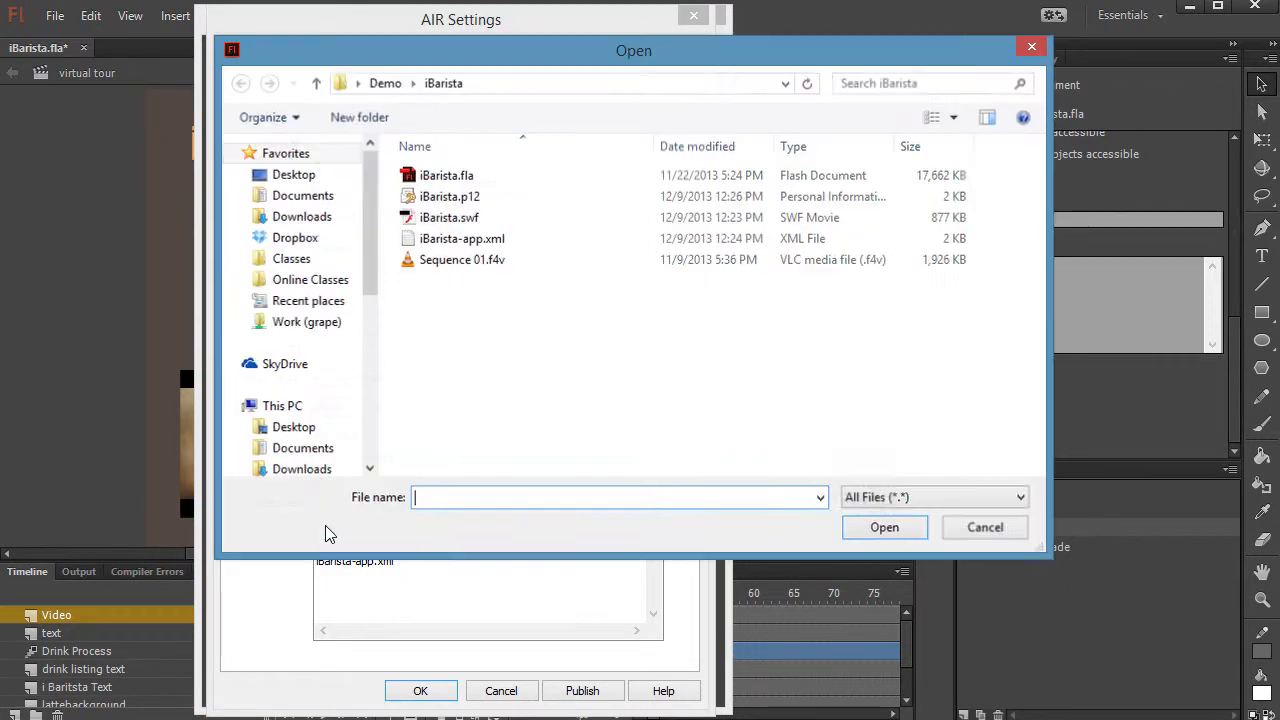
left_click(470, 274)
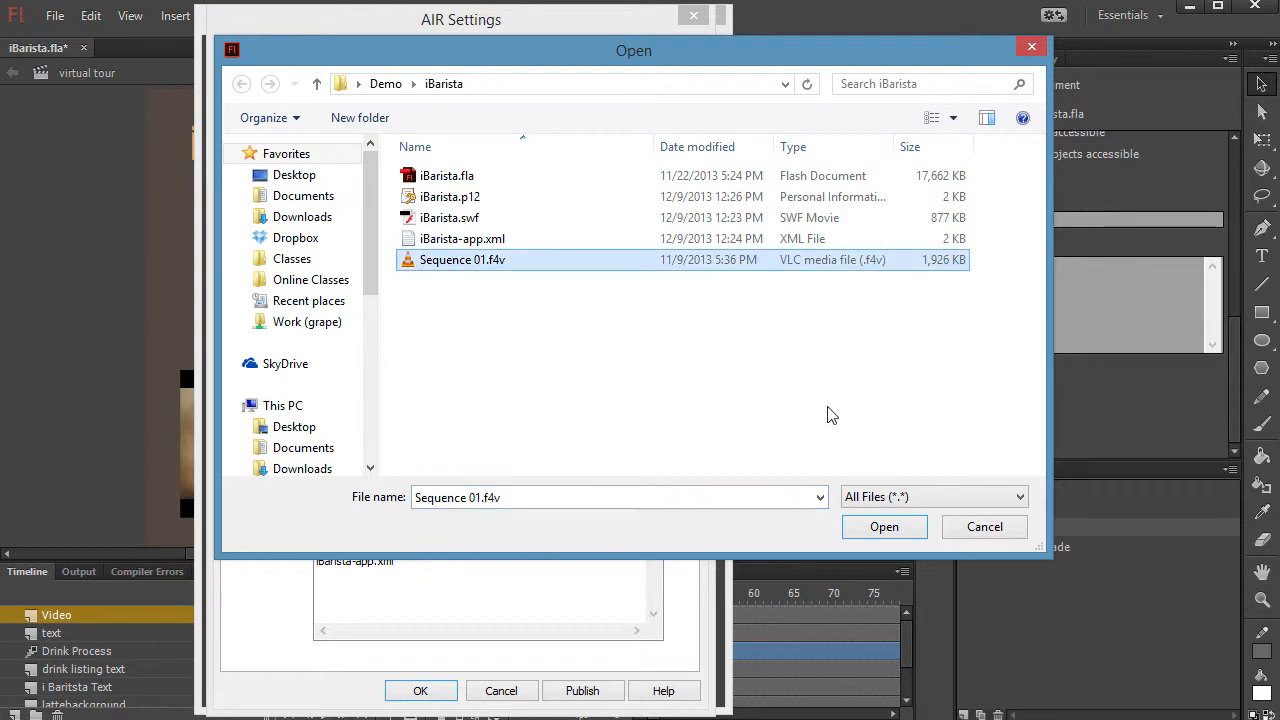
left_click(904, 531)
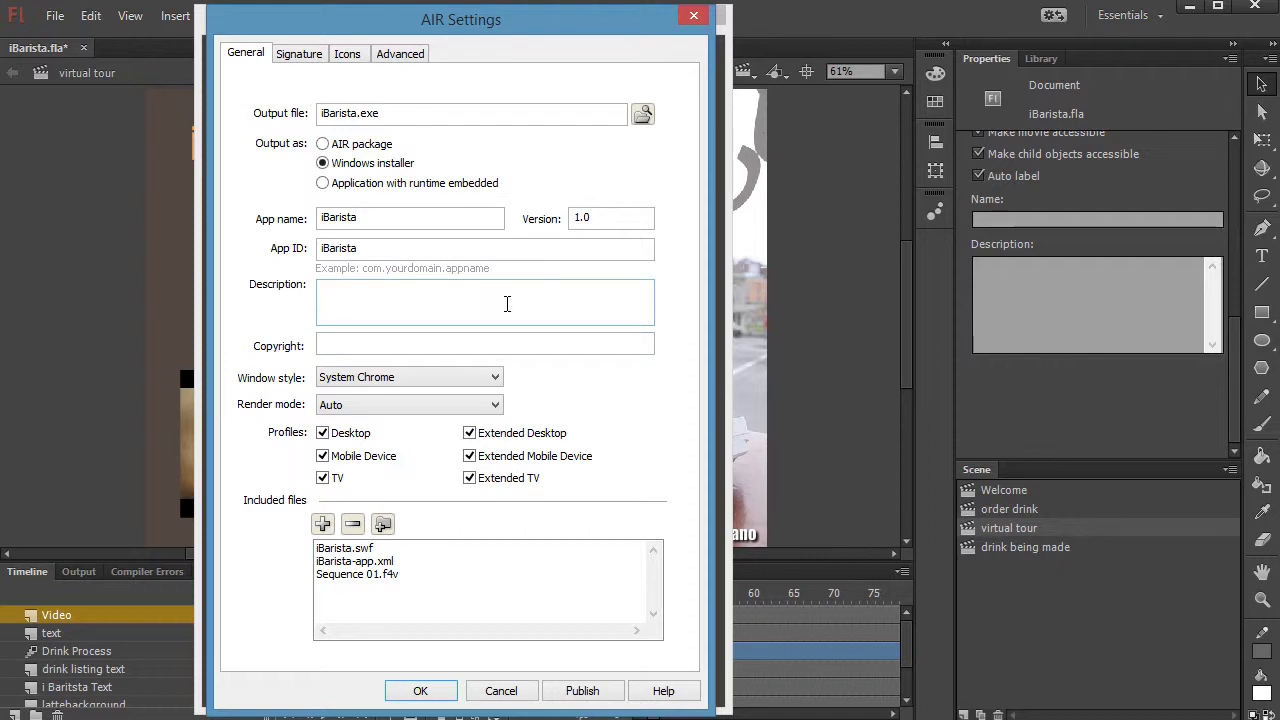
left_click(421, 690)
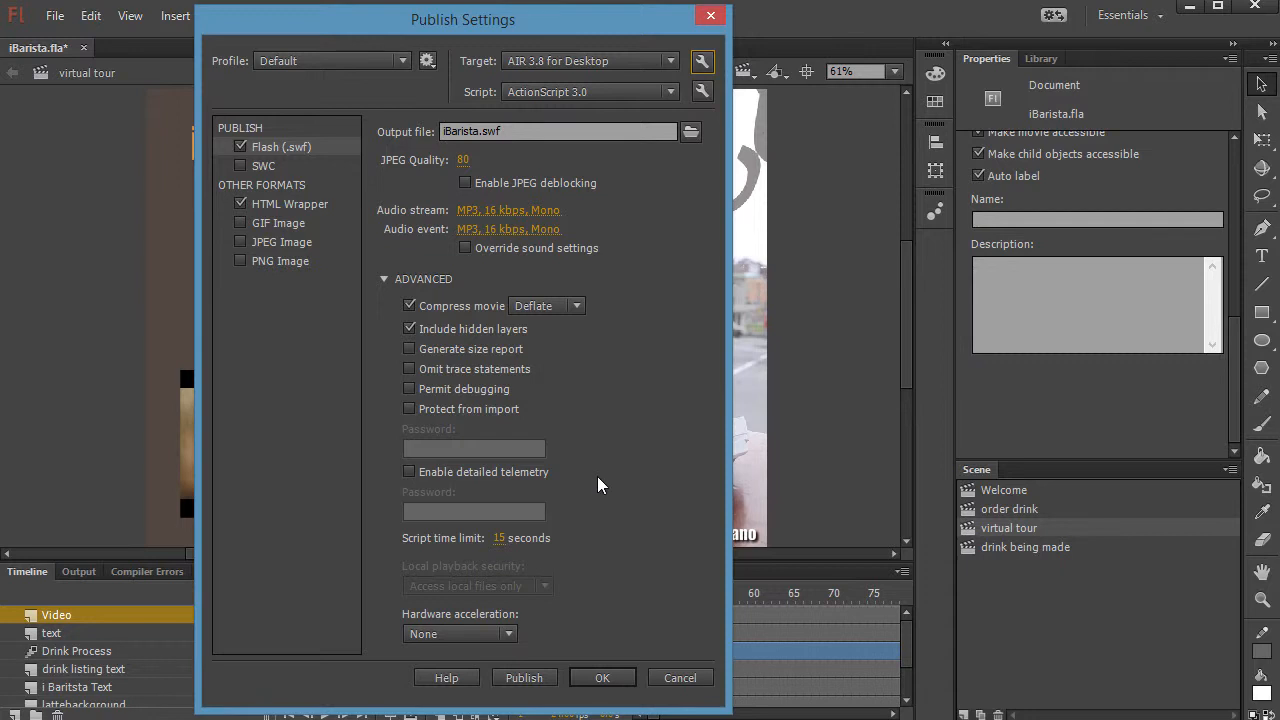
left_click_drag(481, 21, 447, 19)
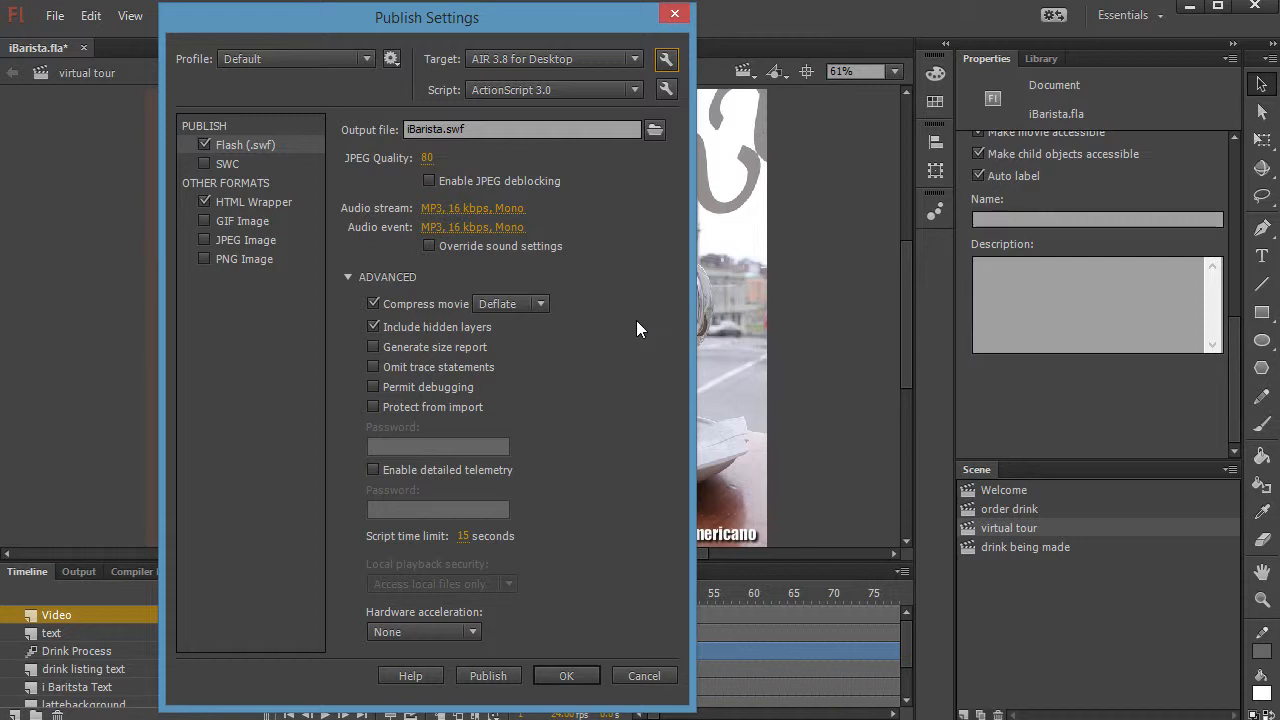
left_click_drag(431, 22, 972, 33)
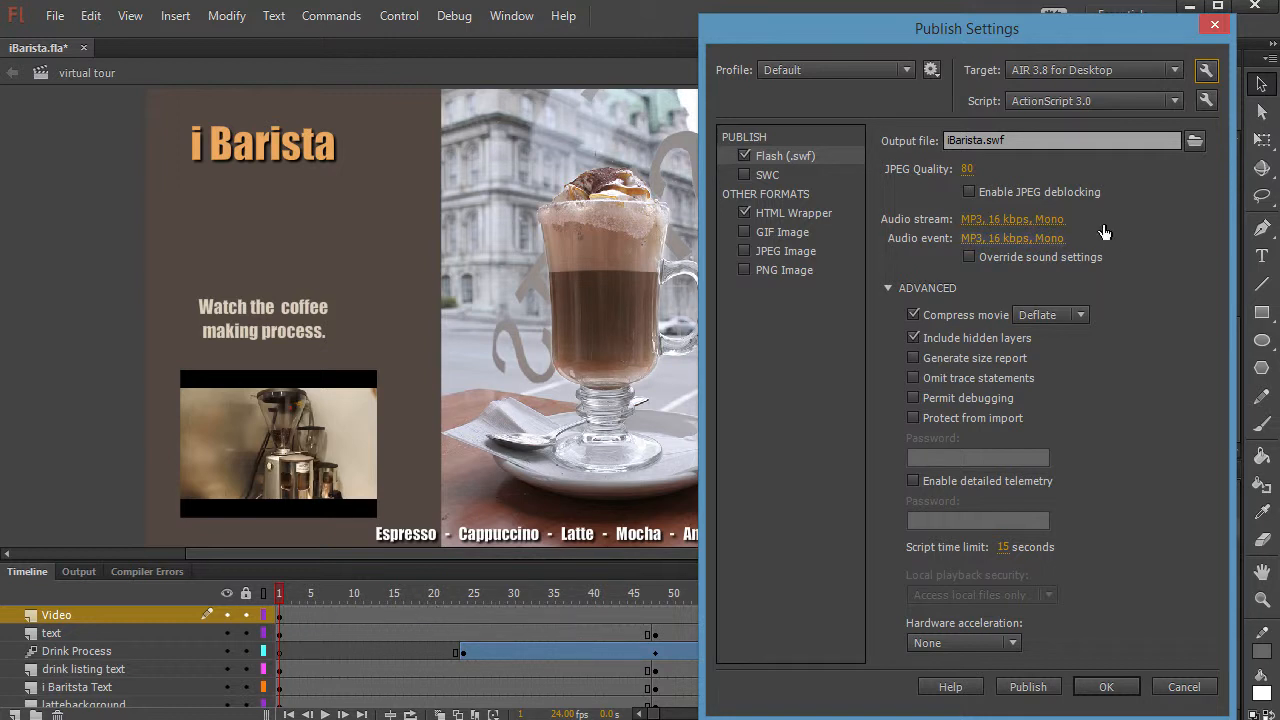
left_click_drag(1009, 31, 477, 30)
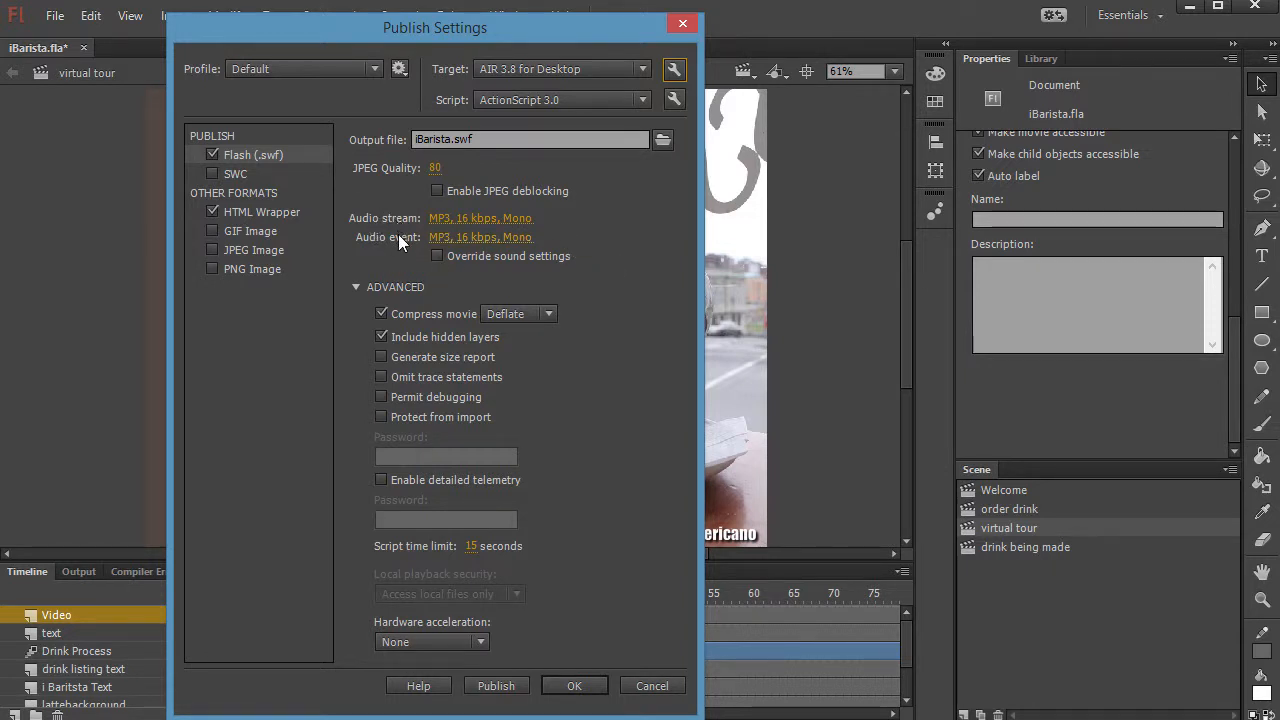
- Set the audio stream's MP3 bit rate to 160 kbps and its quality to Best
left_click(490, 223)
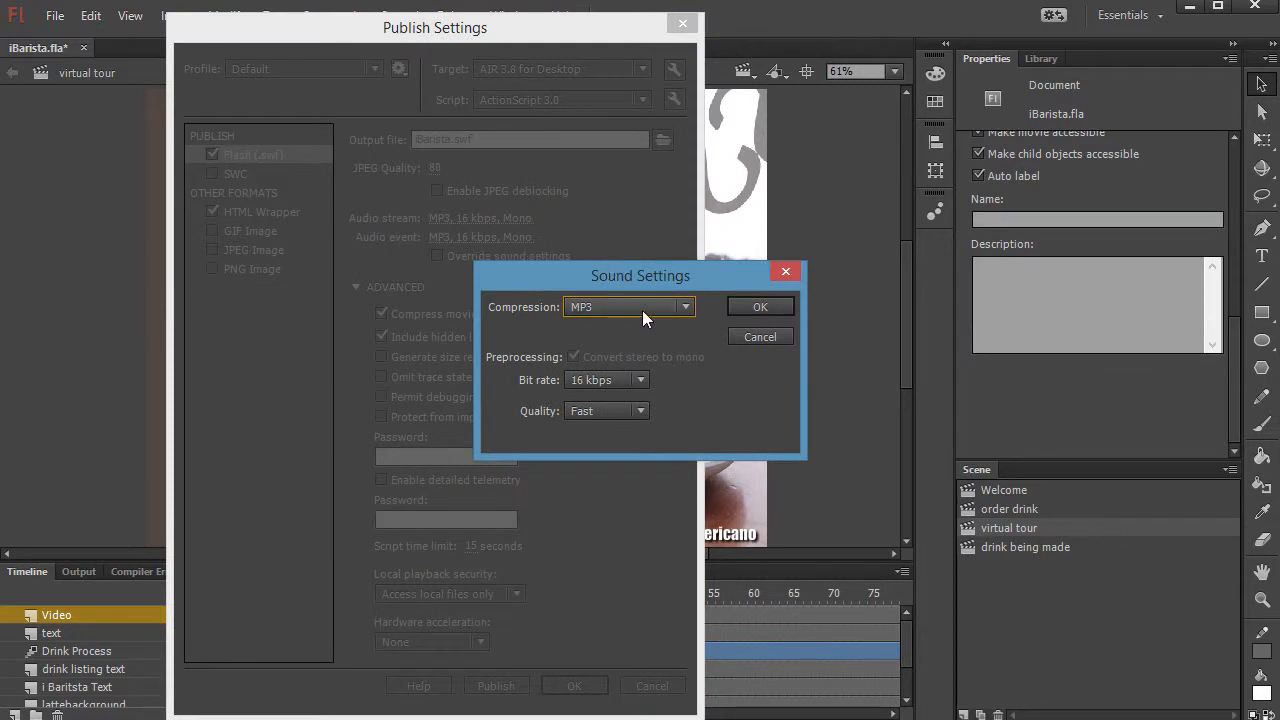
left_click(640, 382)
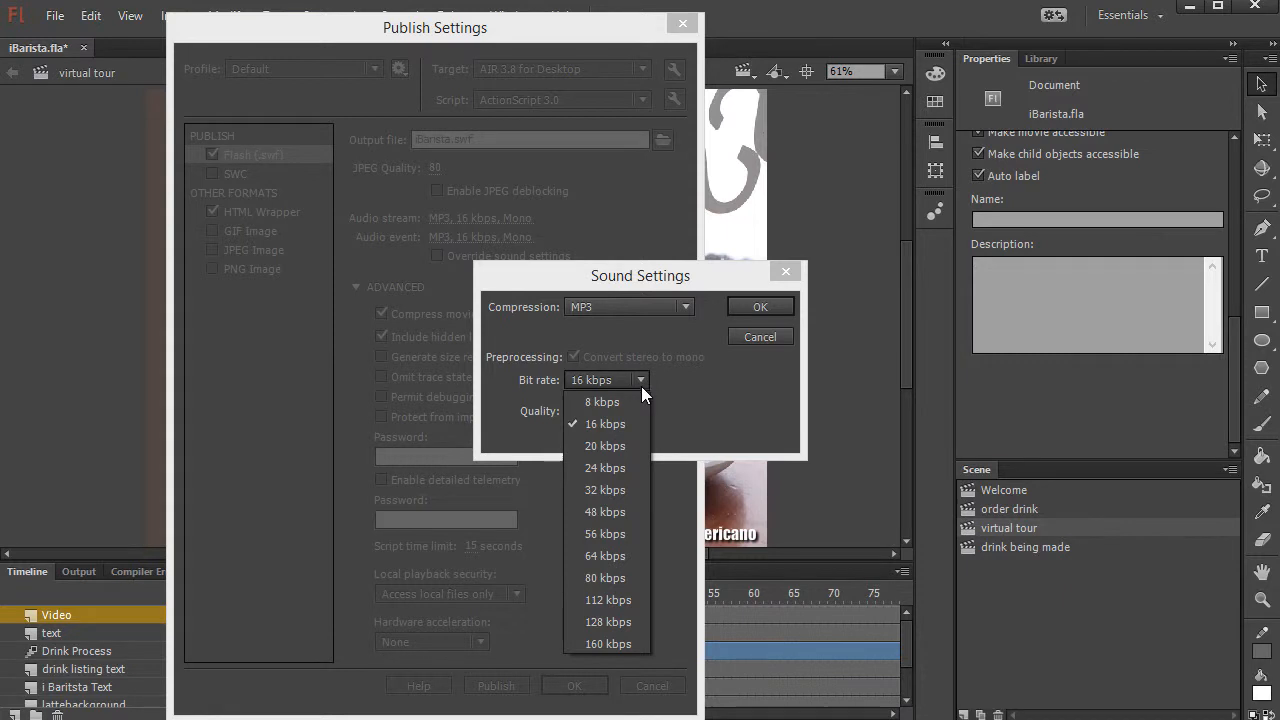
left_click(612, 644)
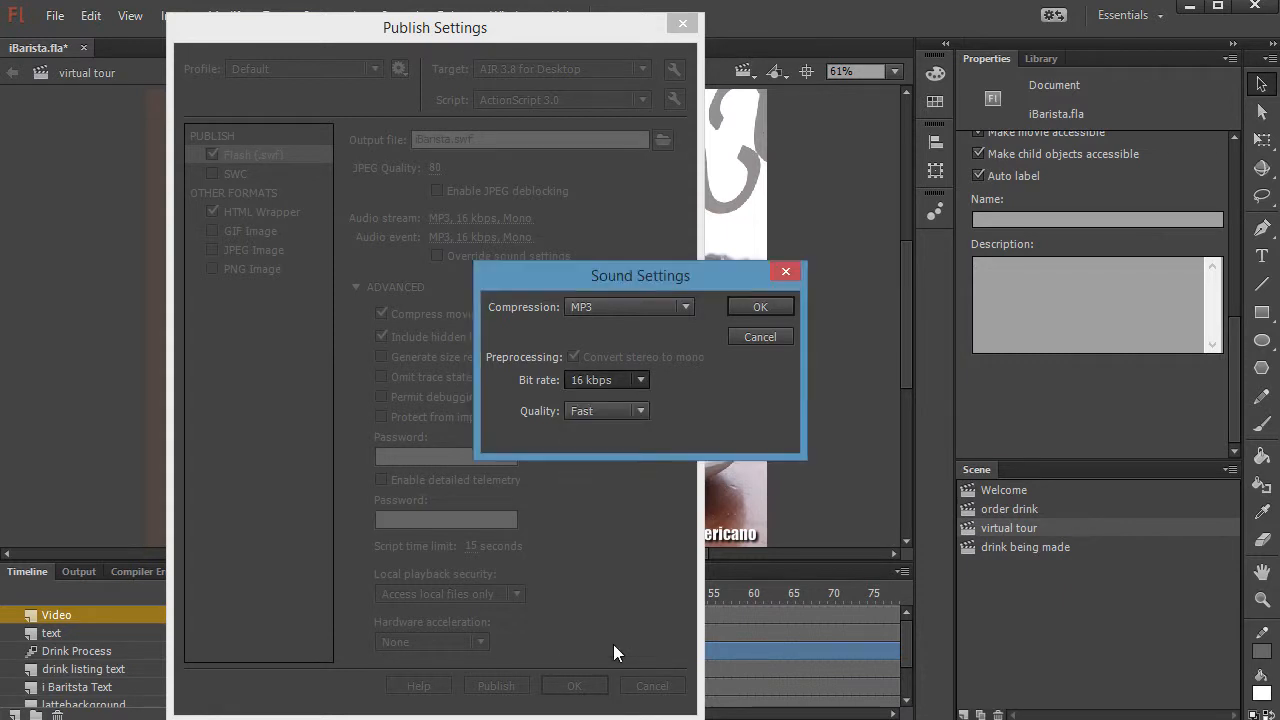
left_click(626, 413)
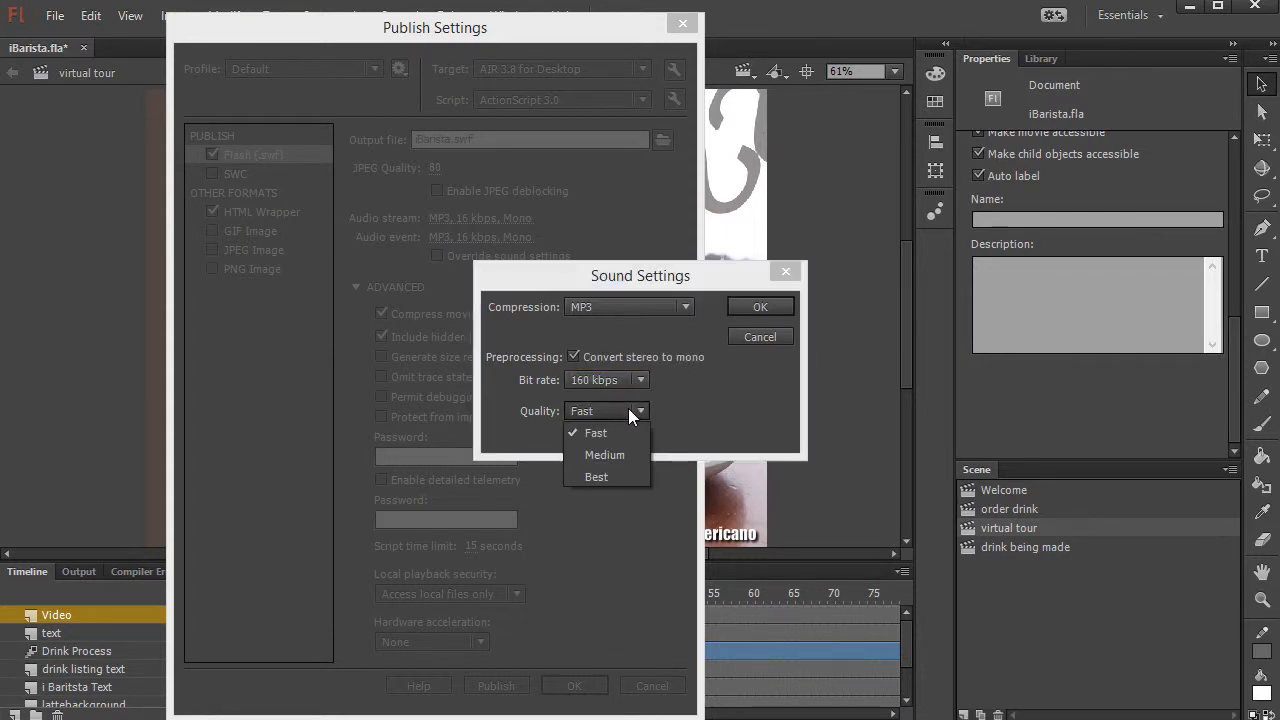
left_click(620, 474)
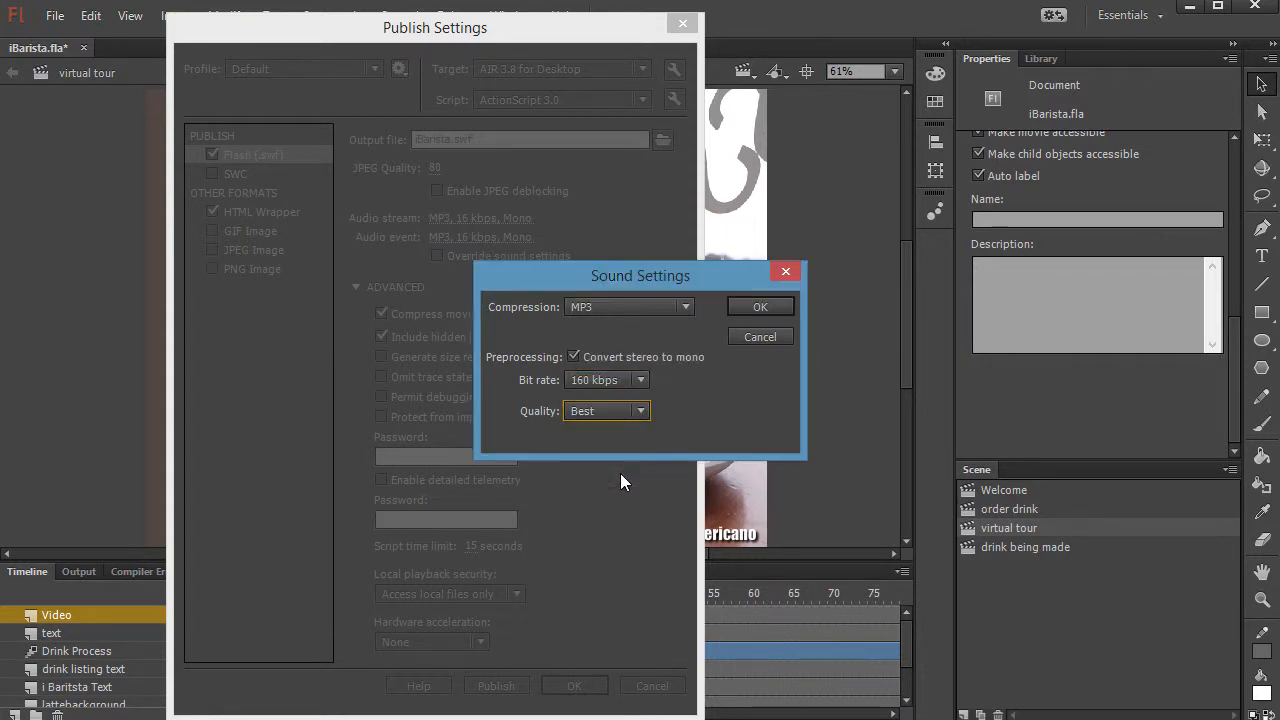
left_click(758, 308)
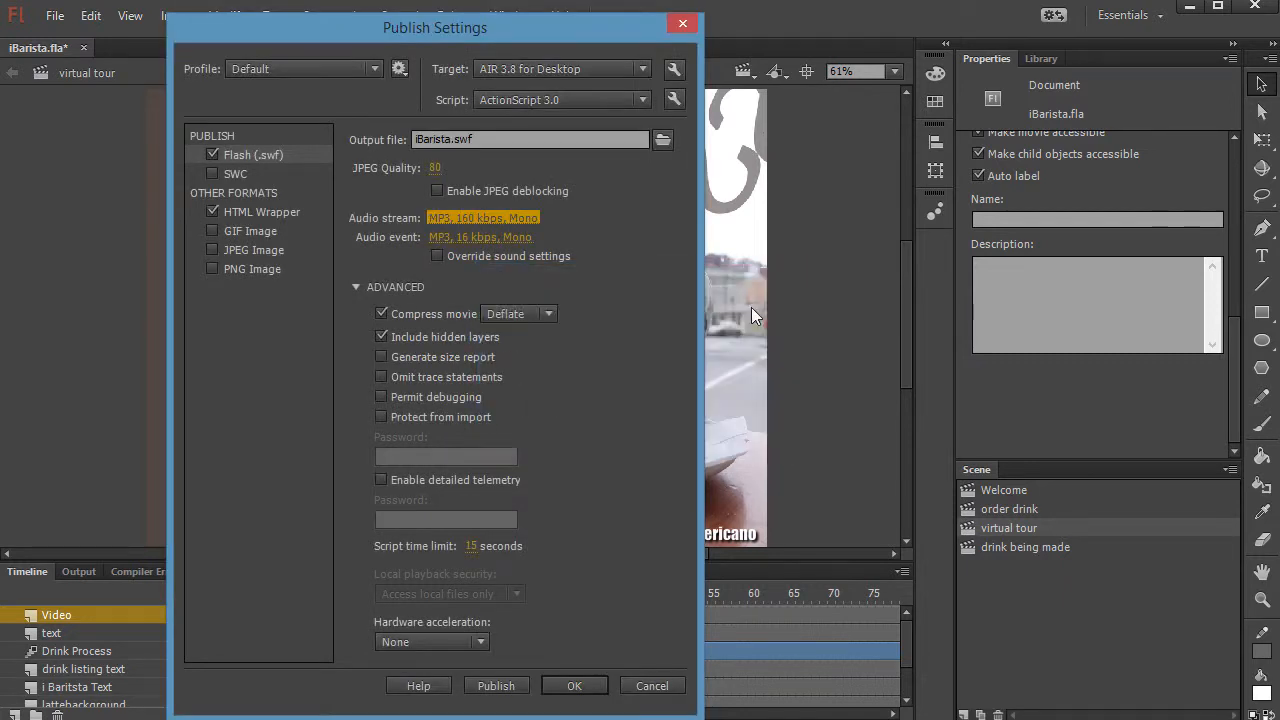
- Set the audio event's MP3 compression to 160 kbps and Best quality, without converting stereo to mono
left_click(490, 241)
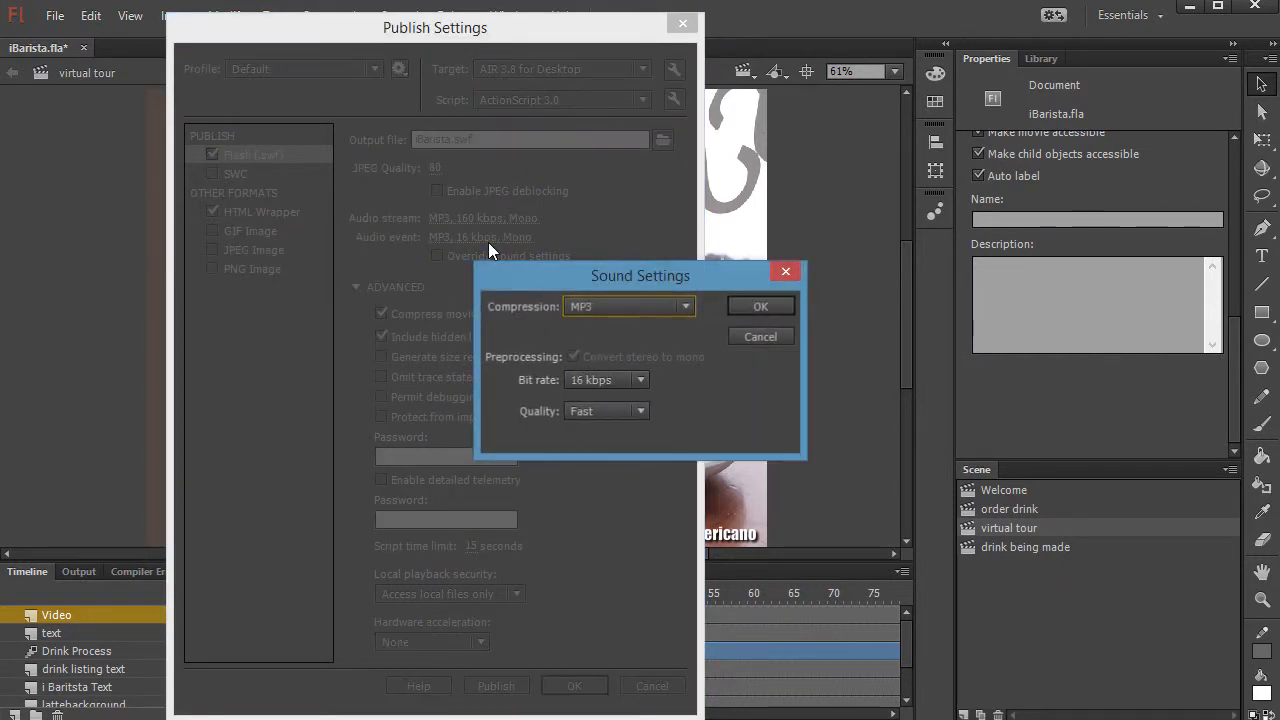
left_click(615, 379)
left_click(608, 640)
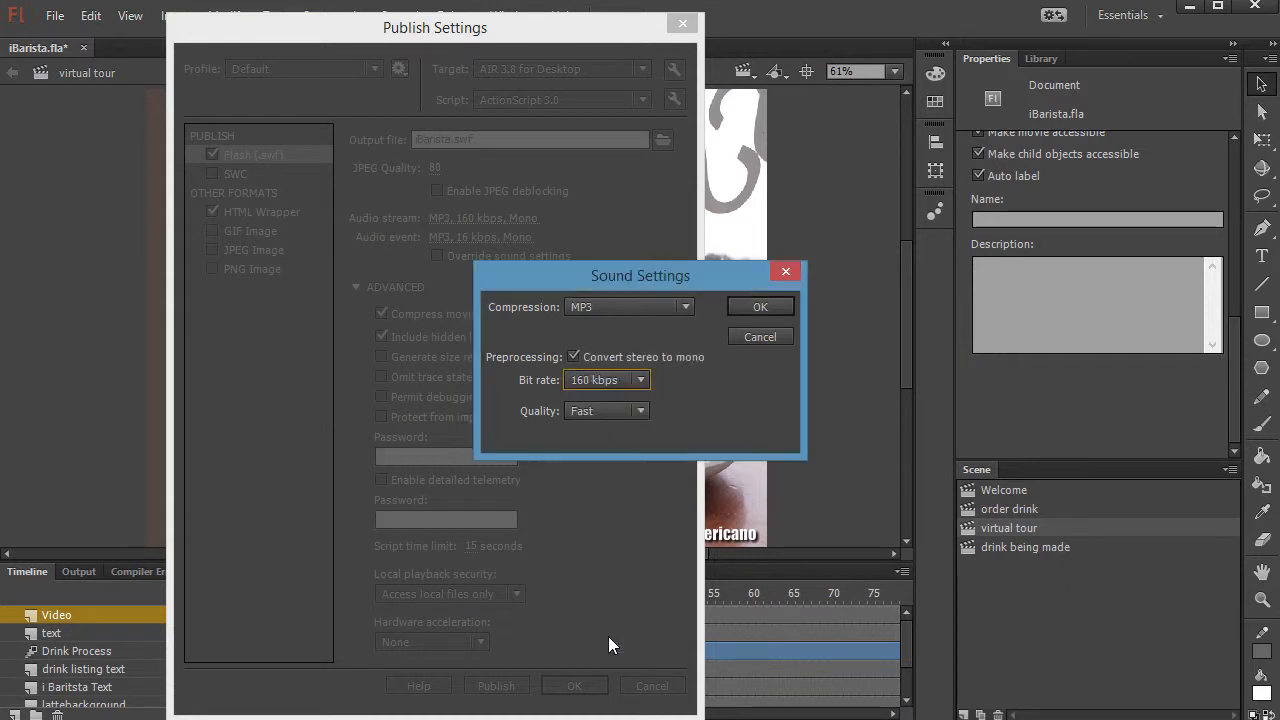
left_click(604, 411)
left_click(600, 470)
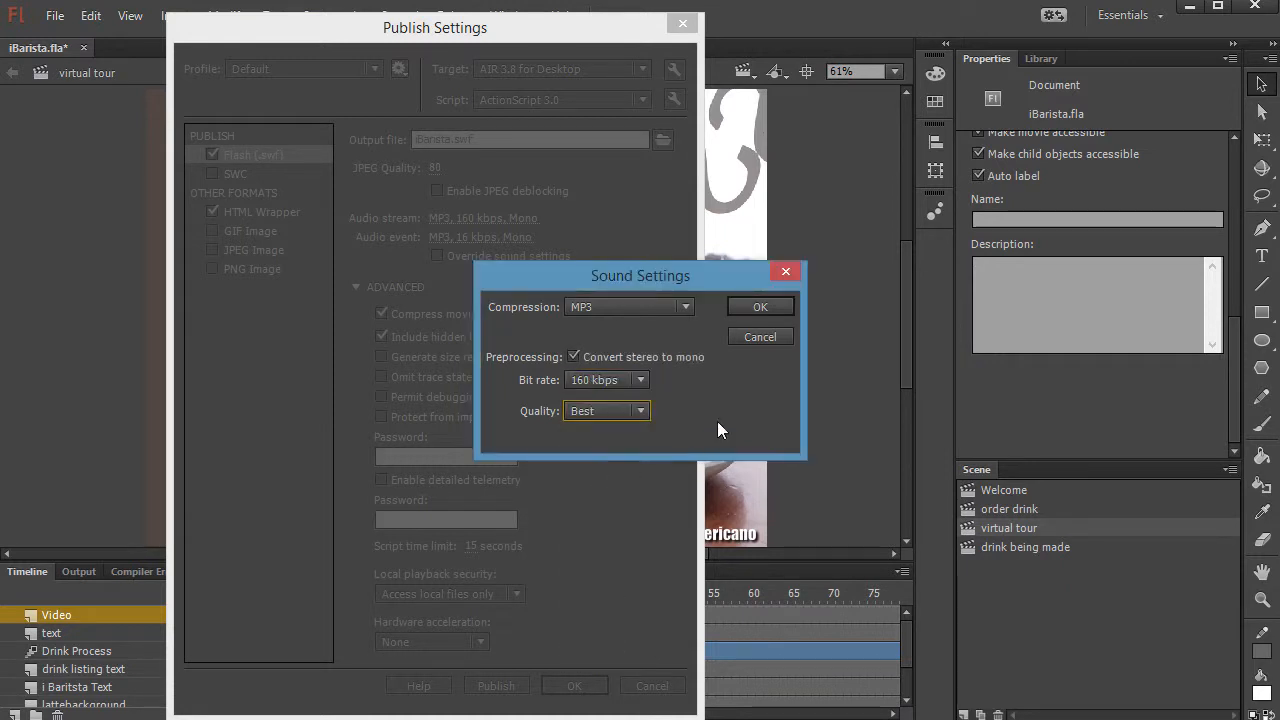
left_click(685, 305)
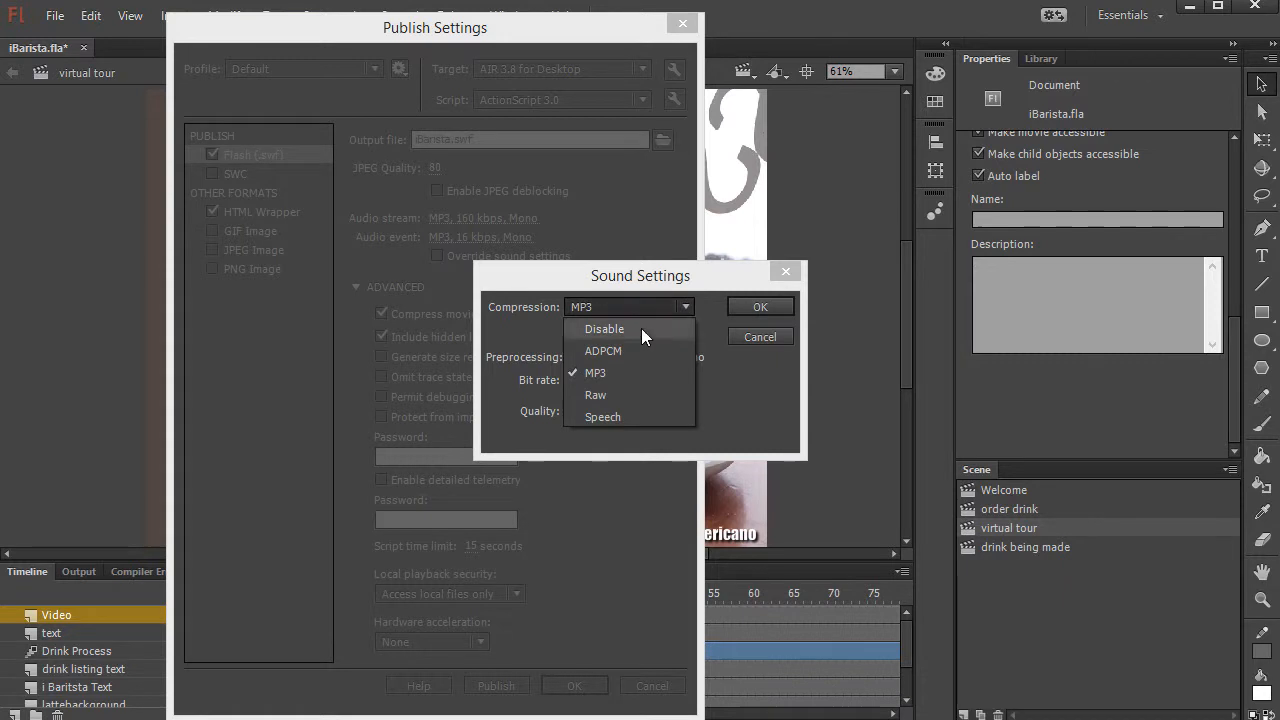
left_click(742, 406)
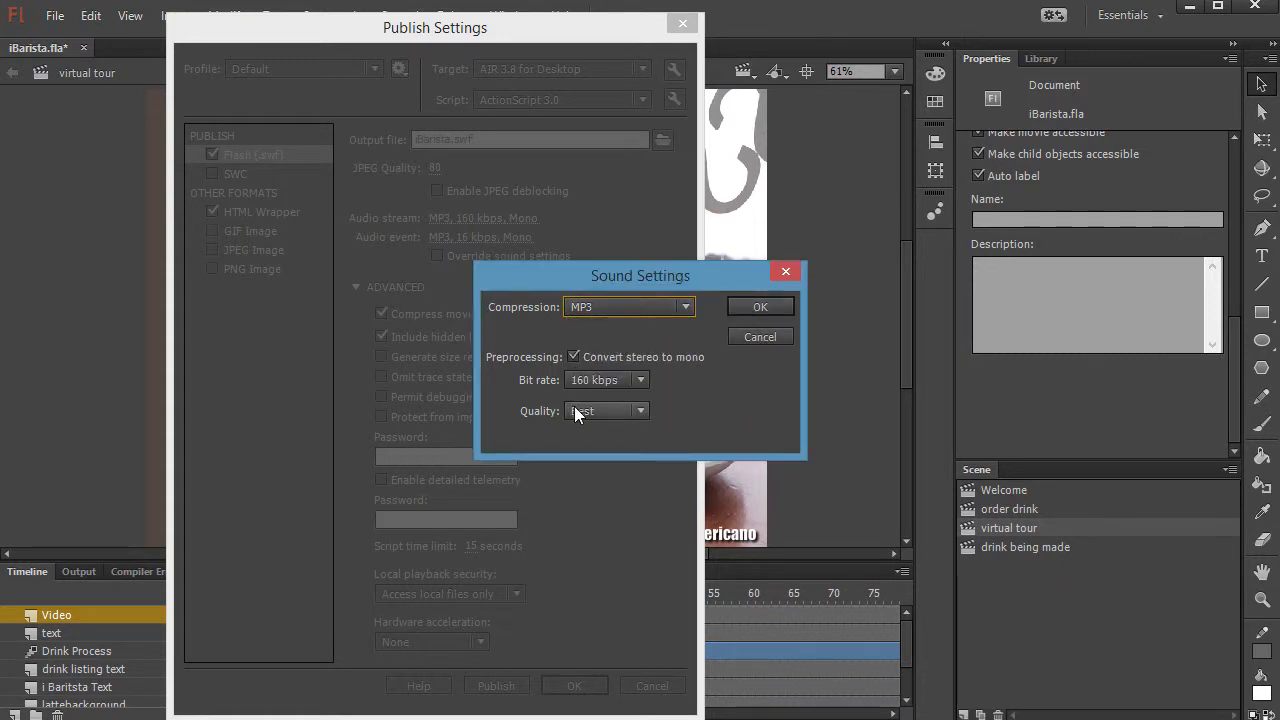
left_click(572, 356)
left_click(759, 306)
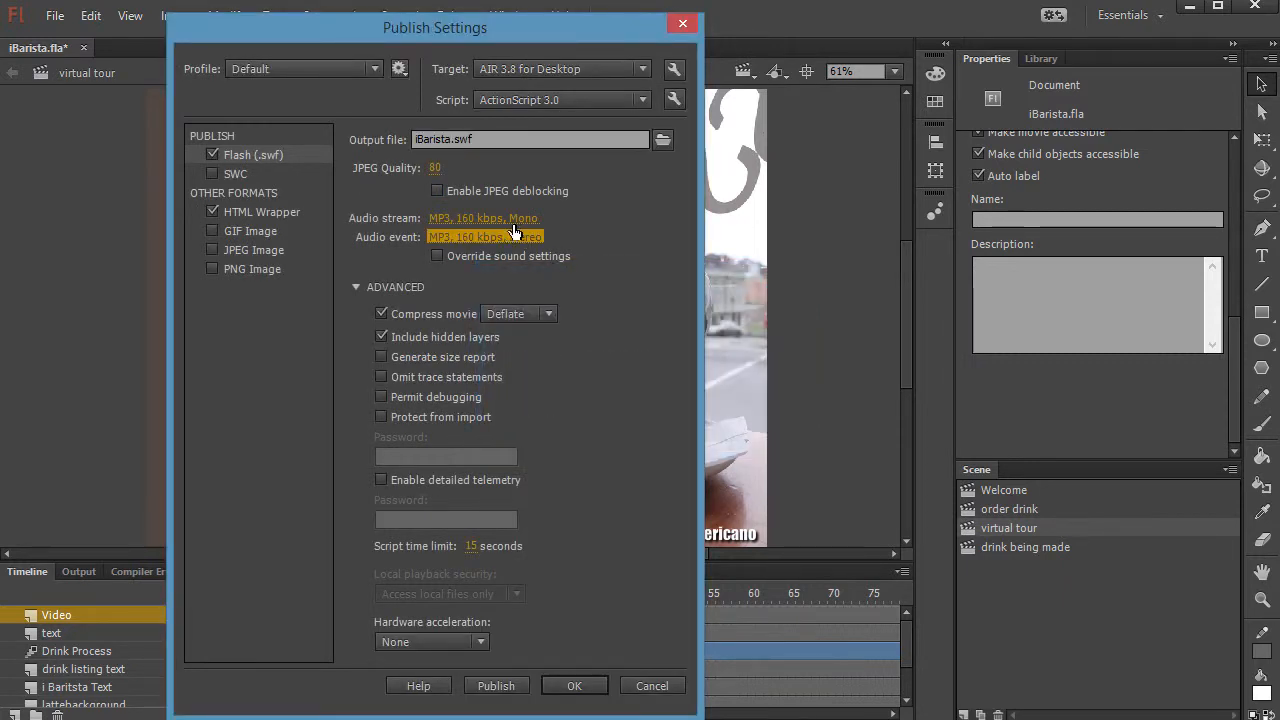
- Turn off the stereo-to-mono conversion for the audio stream
left_click(512, 233)
left_click(573, 357)
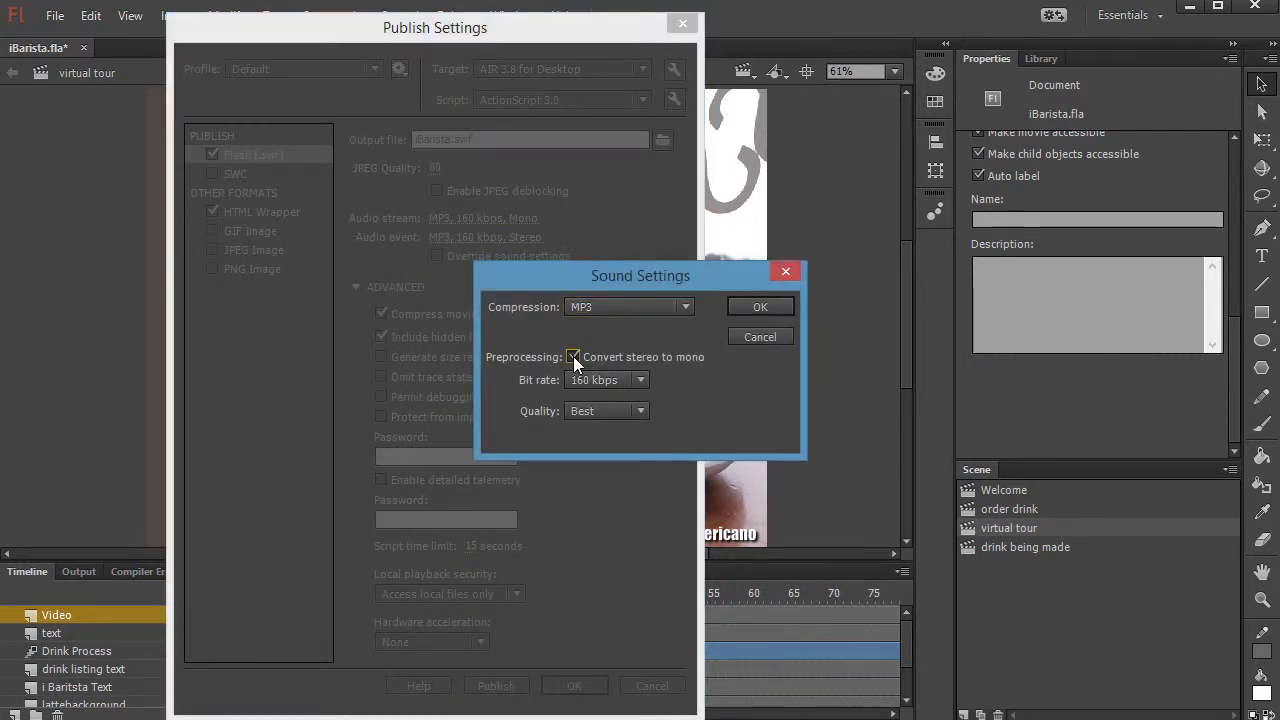
left_click(760, 307)
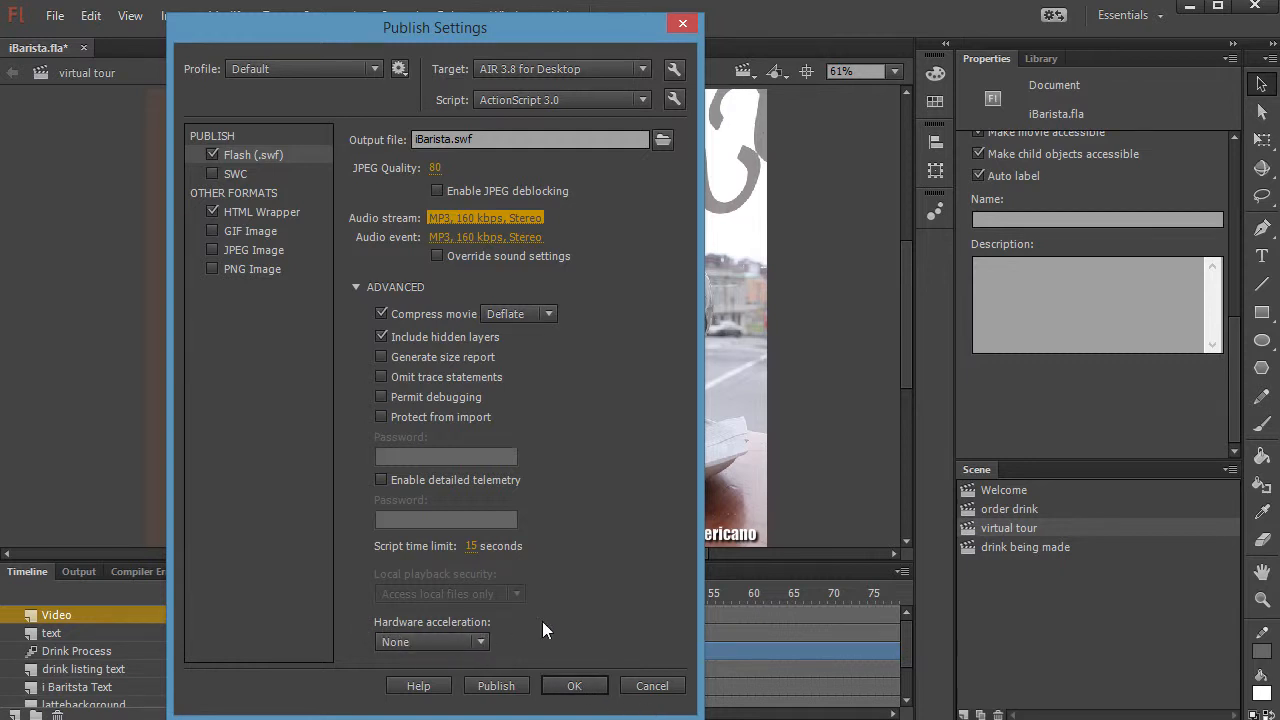
- Set the hardware acceleration of the published movie to Level 2 - GPU
left_click(482, 643)
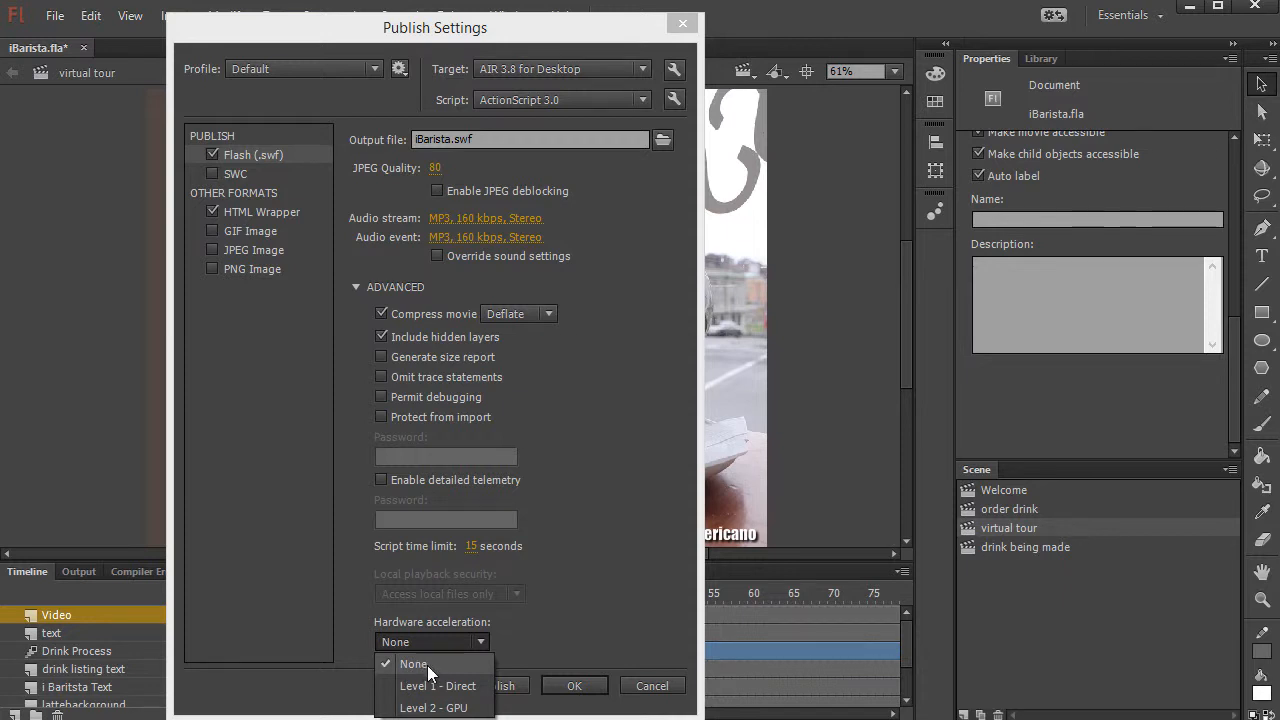
left_click(433, 709)
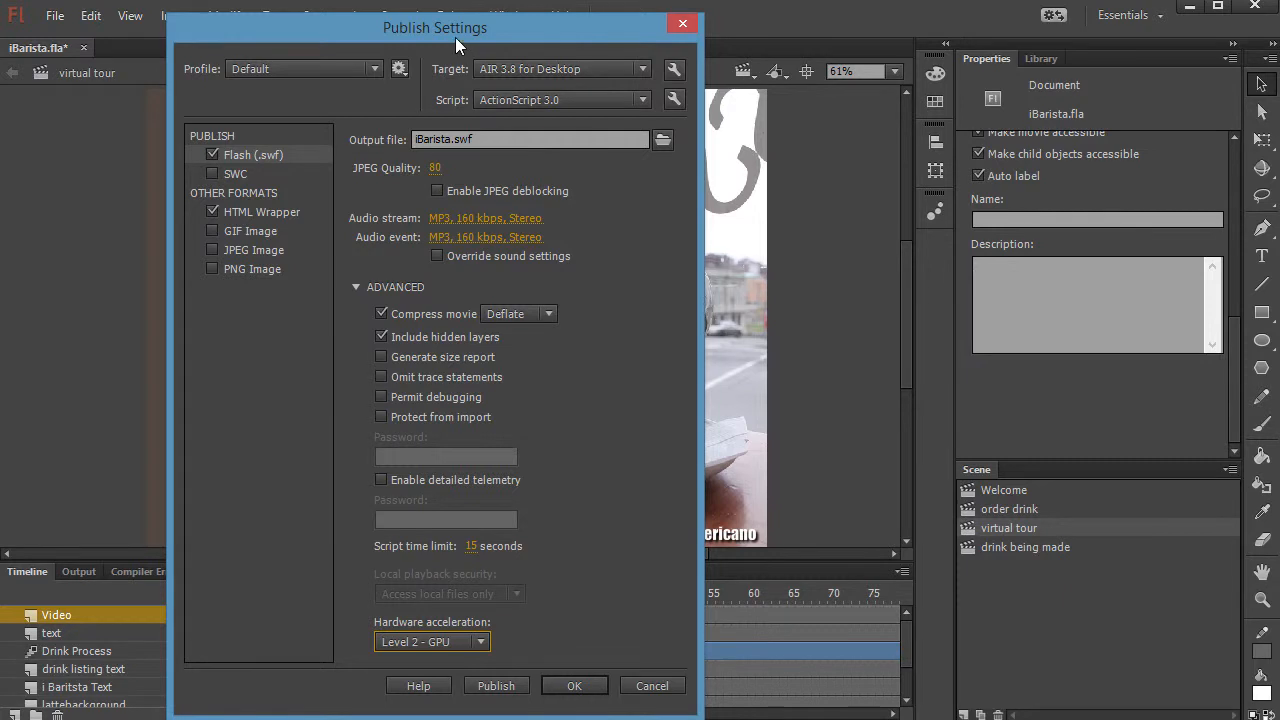
left_click_drag(455, 37, 556, 28)
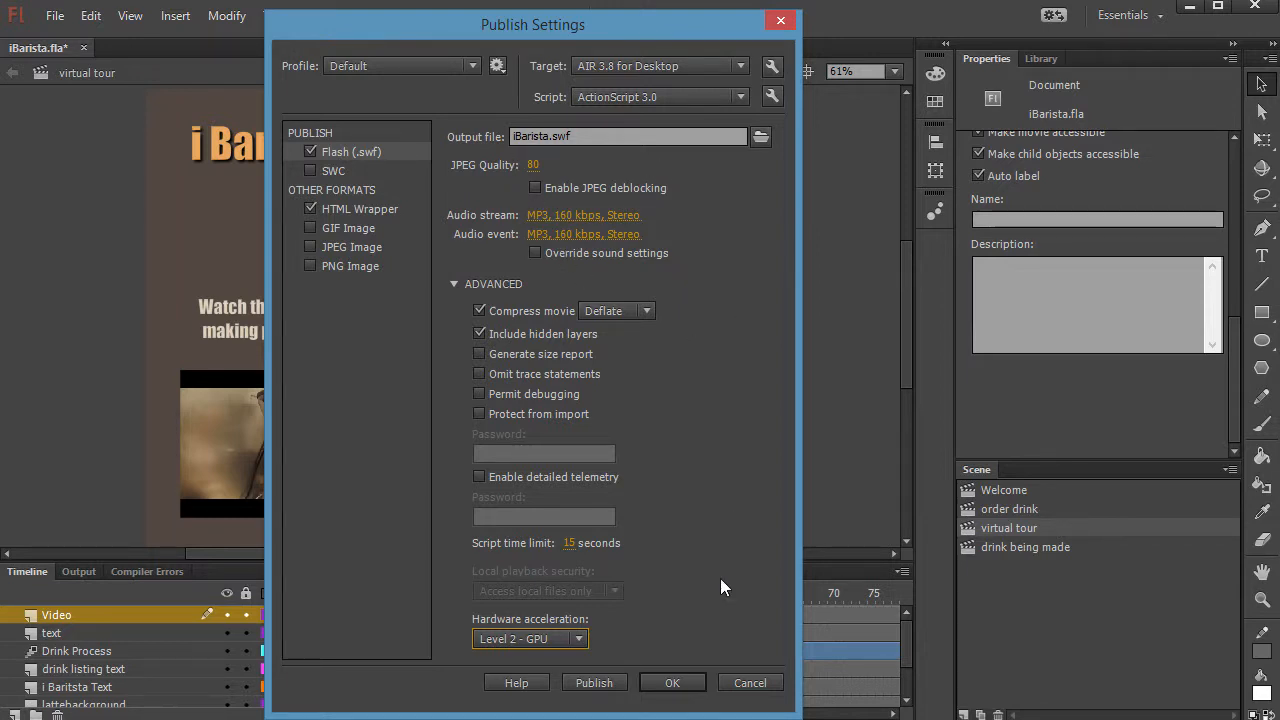
- Publish the iBarista app as a Windows installer and accept the publish settings
left_click(594, 683)
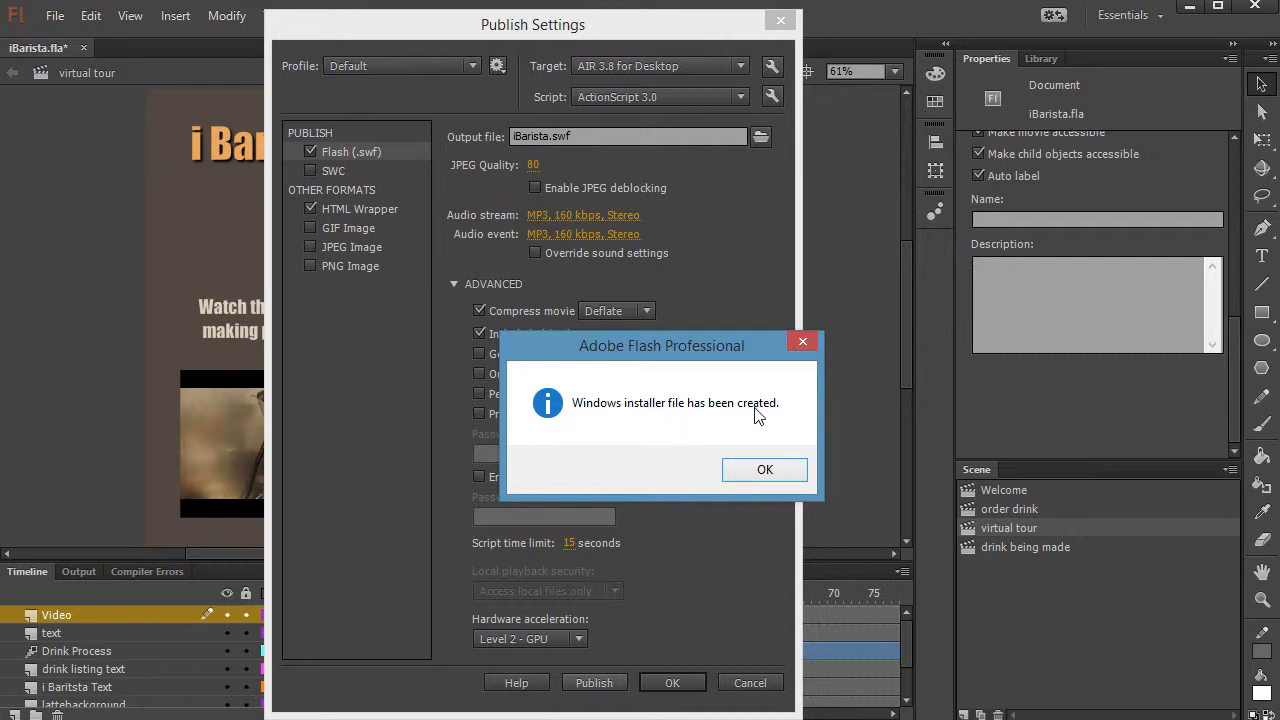
left_click(765, 471)
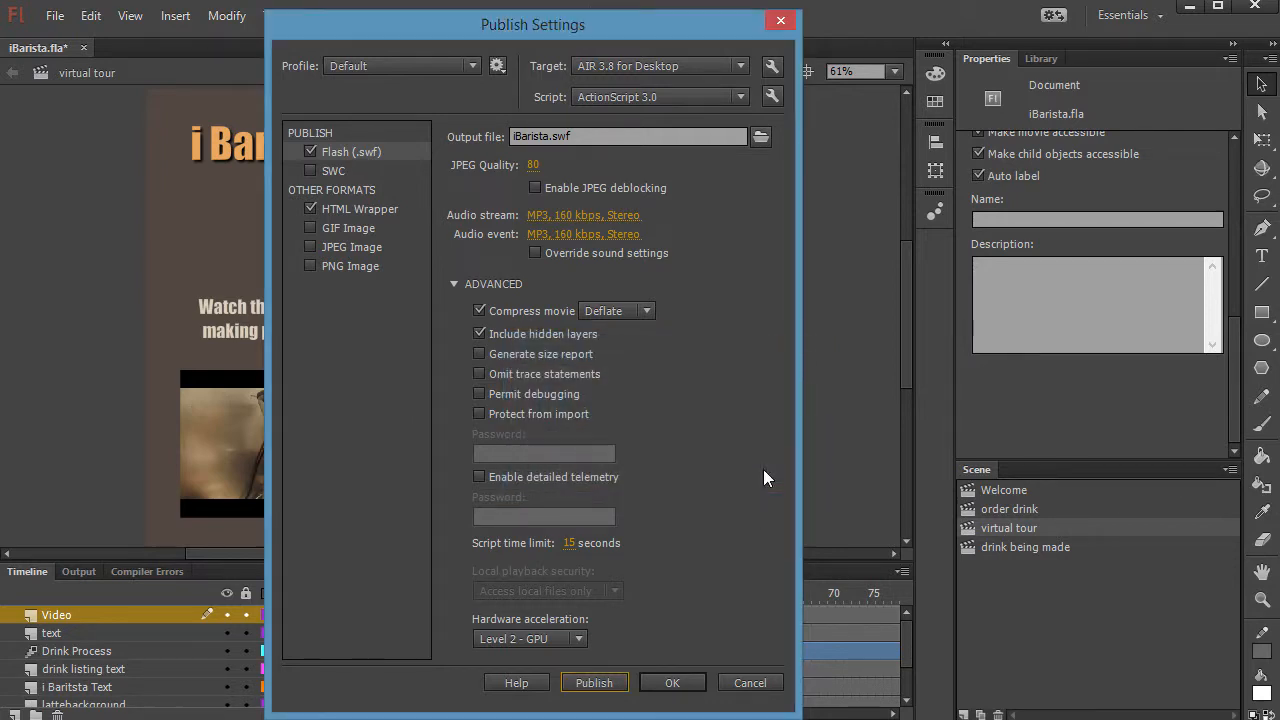
left_click(686, 684)
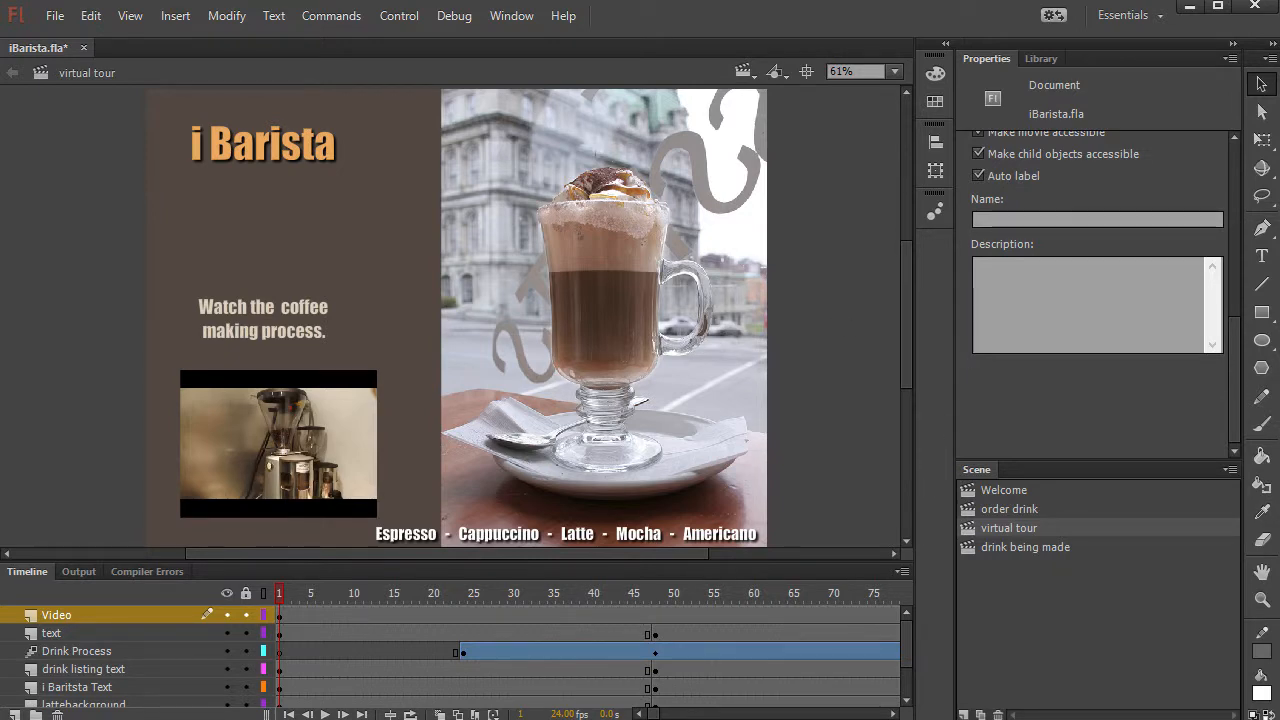
- Minimize Flash and examine the published files in the iBarista folder, including the size of iBarista.exe
left_click(1189, 6)
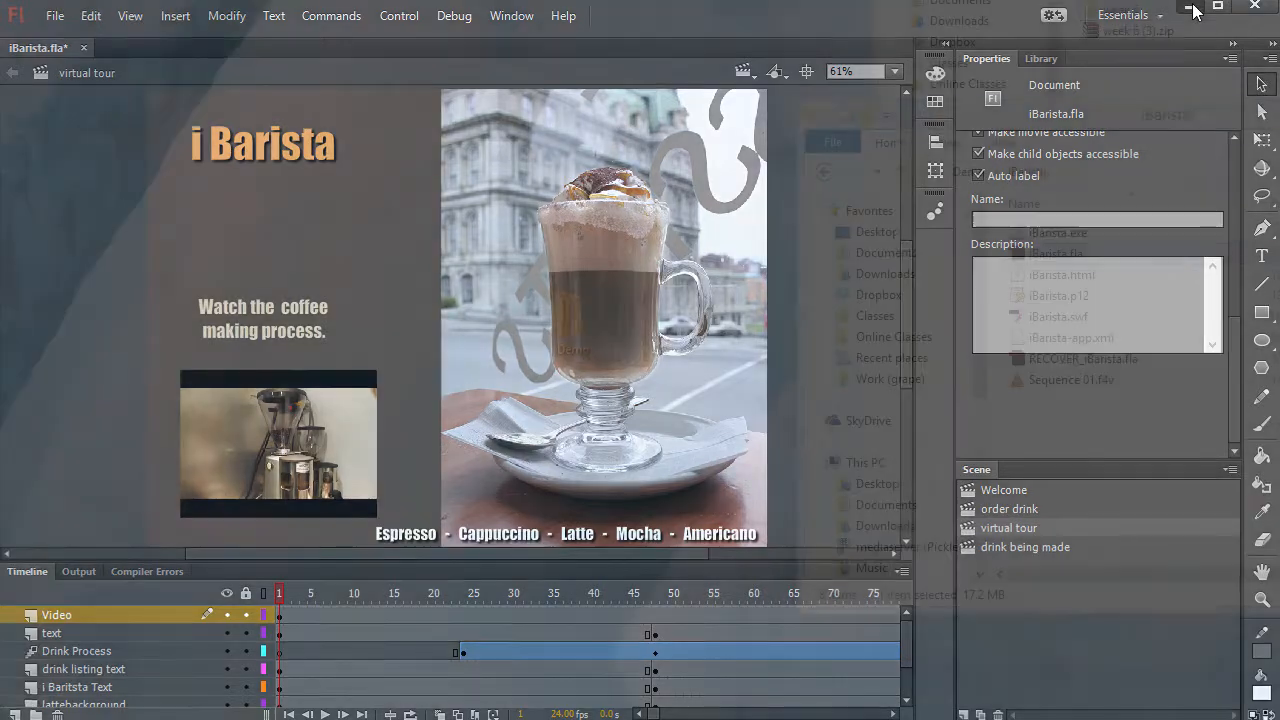
left_click(567, 320)
left_click_drag(567, 320, 298, 200)
left_click_drag(1158, 115, 482, 58)
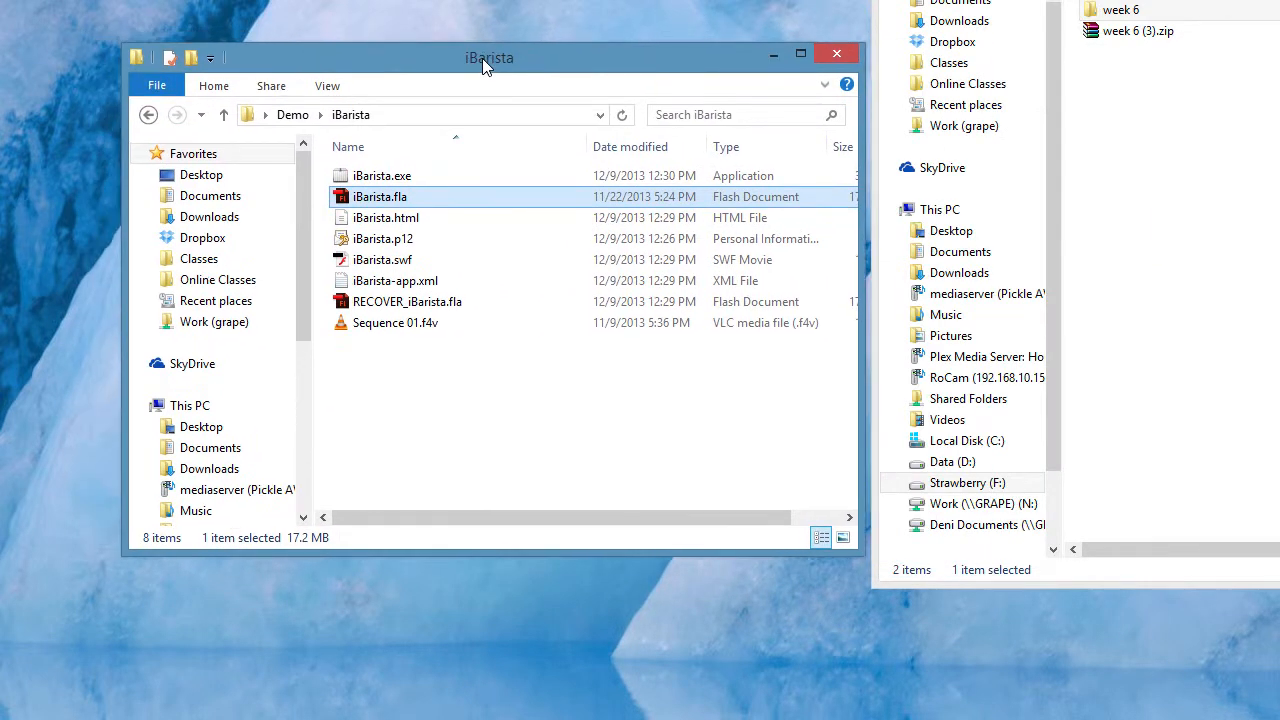
left_click(512, 392)
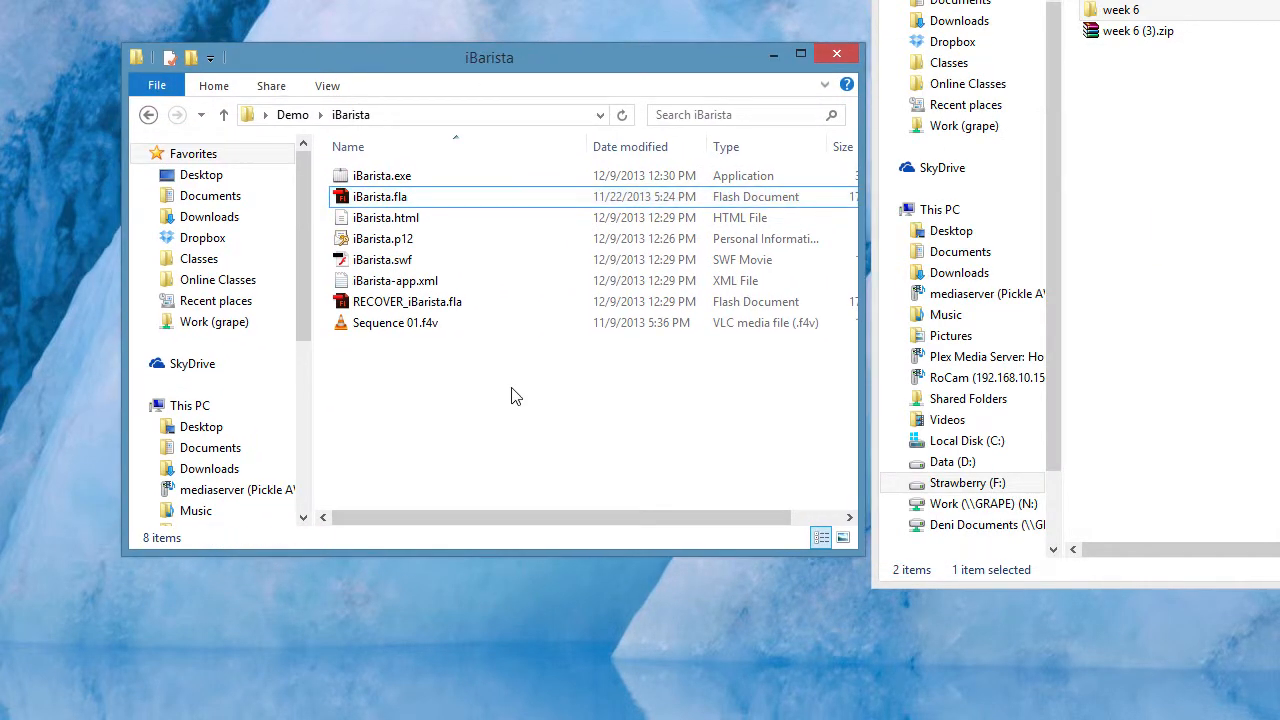
left_click(380, 178)
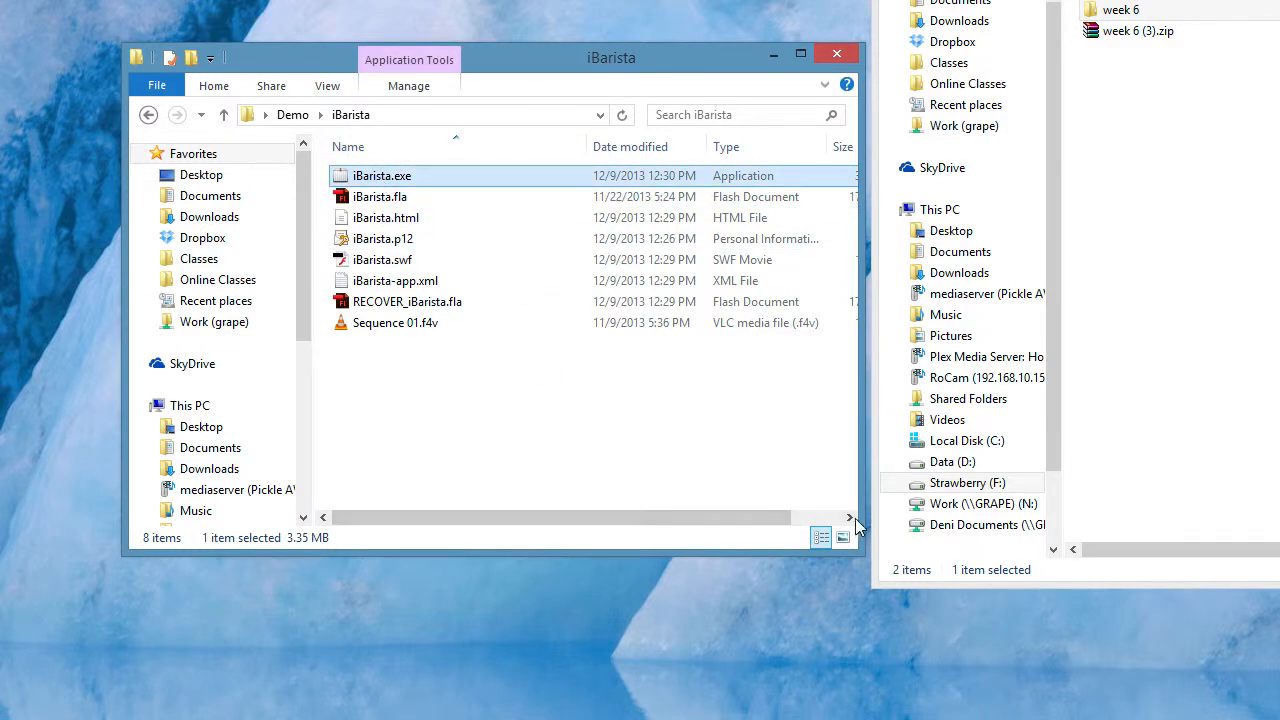
left_click_drag(863, 520, 1030, 507)
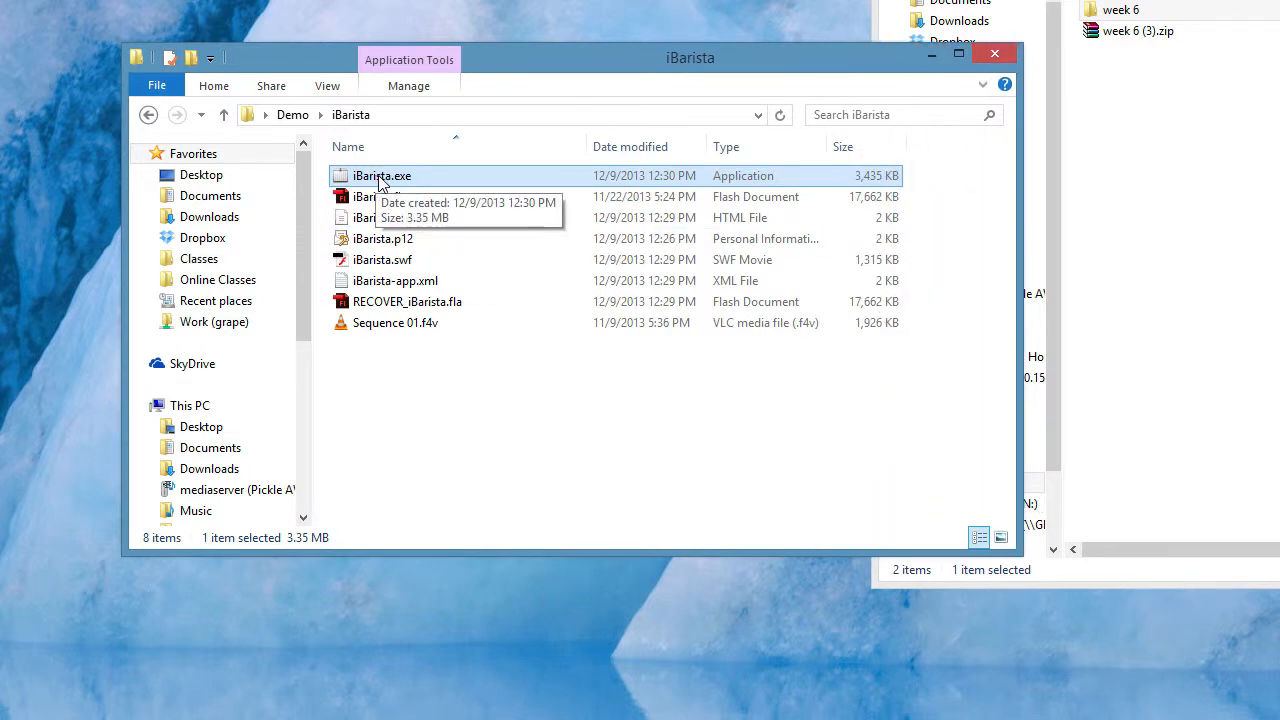
left_click(808, 449)
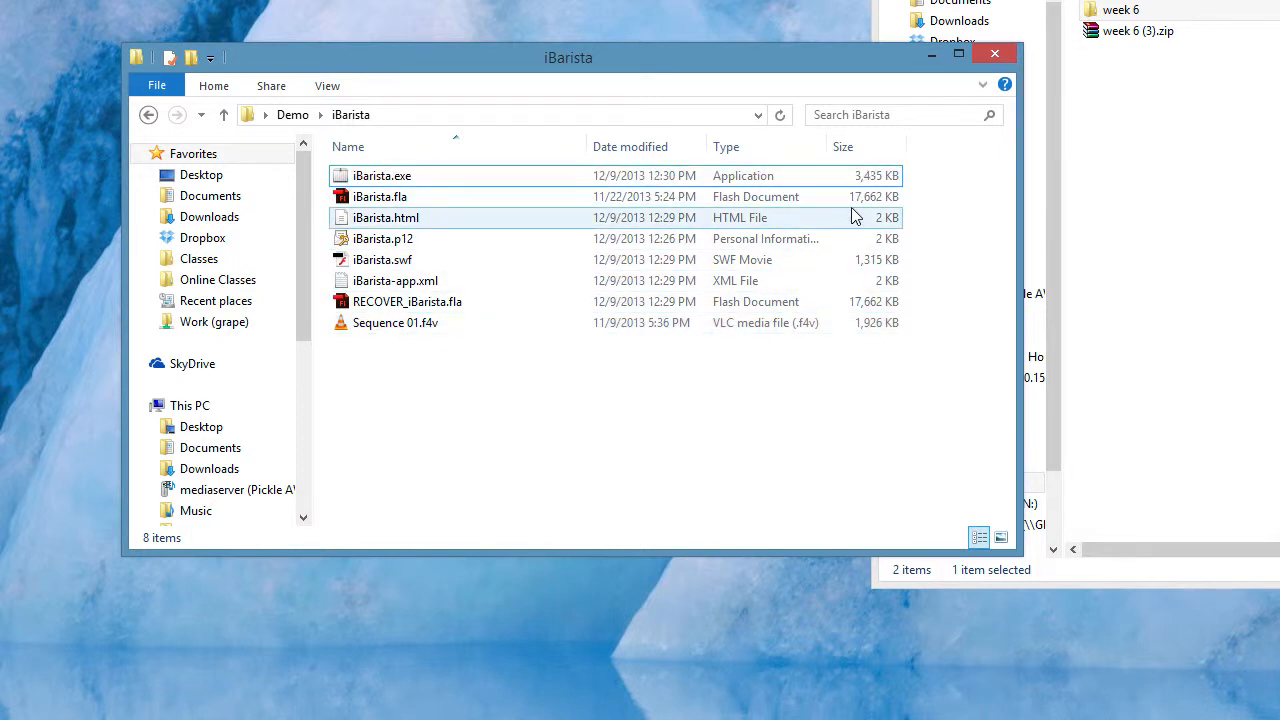
- Launch the iBarista.exe installer from the published iBarista folder
left_click(383, 178)
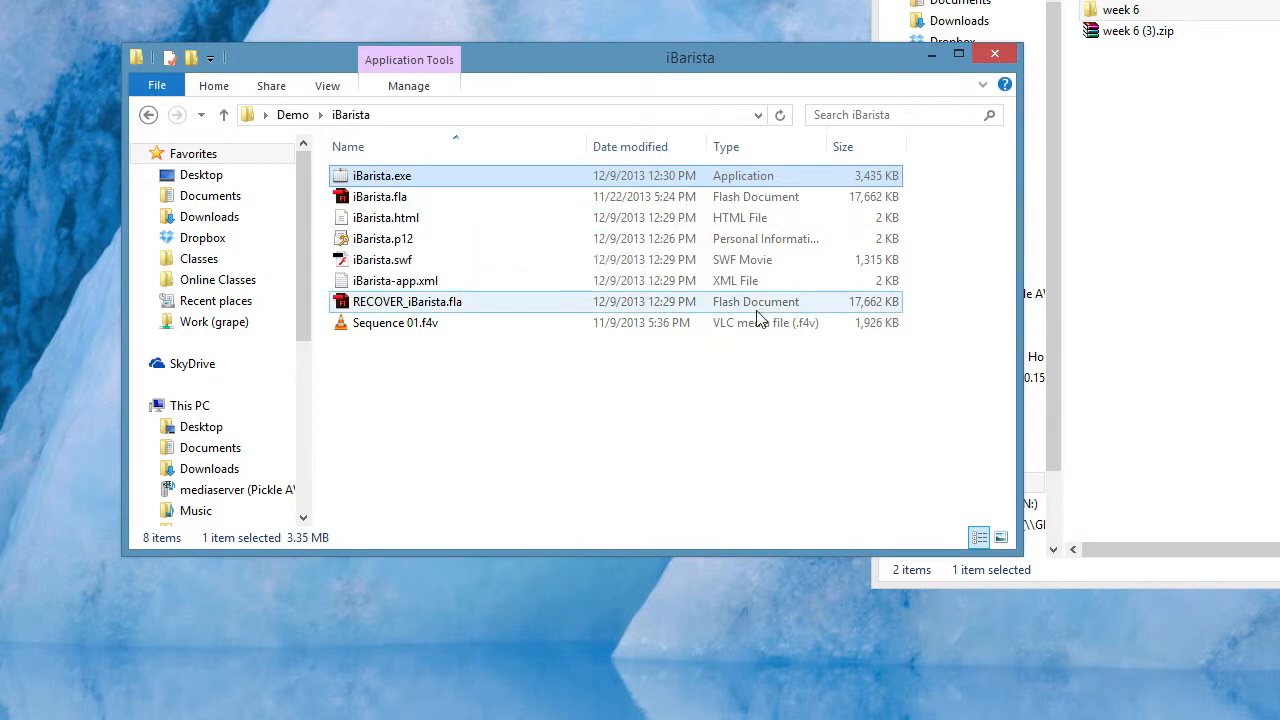
key("Return")
left_click_drag(122, 53, 541, 137)
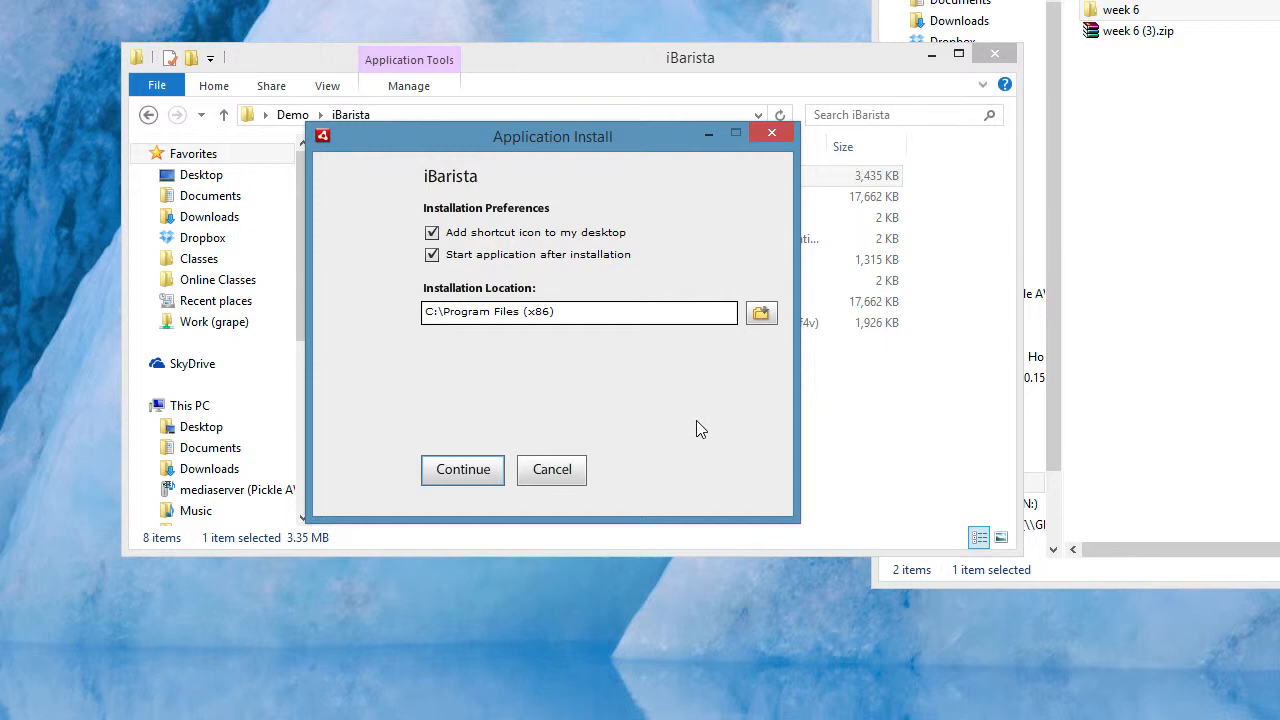
- Install iBarista to the Desktop with the default installation preferences, and close the app once it has started
left_click(762, 315)
left_click_drag(800, 165, 612, 91)
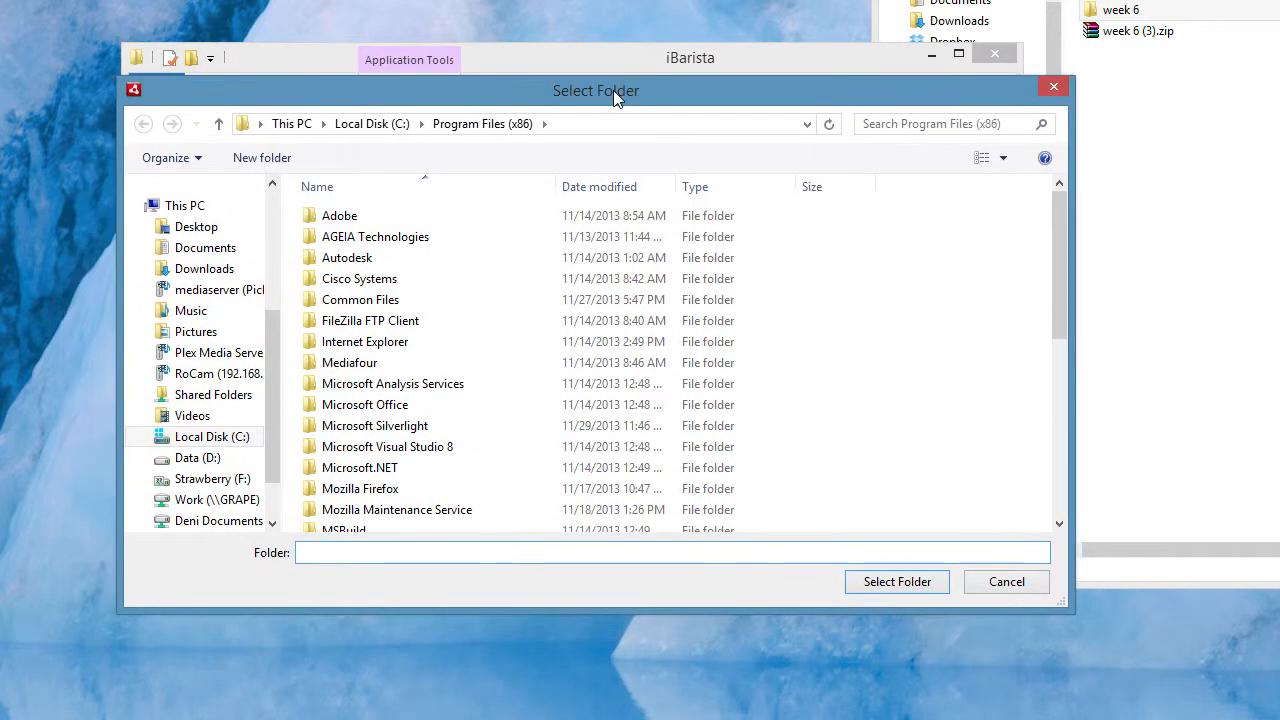
left_click(212, 228)
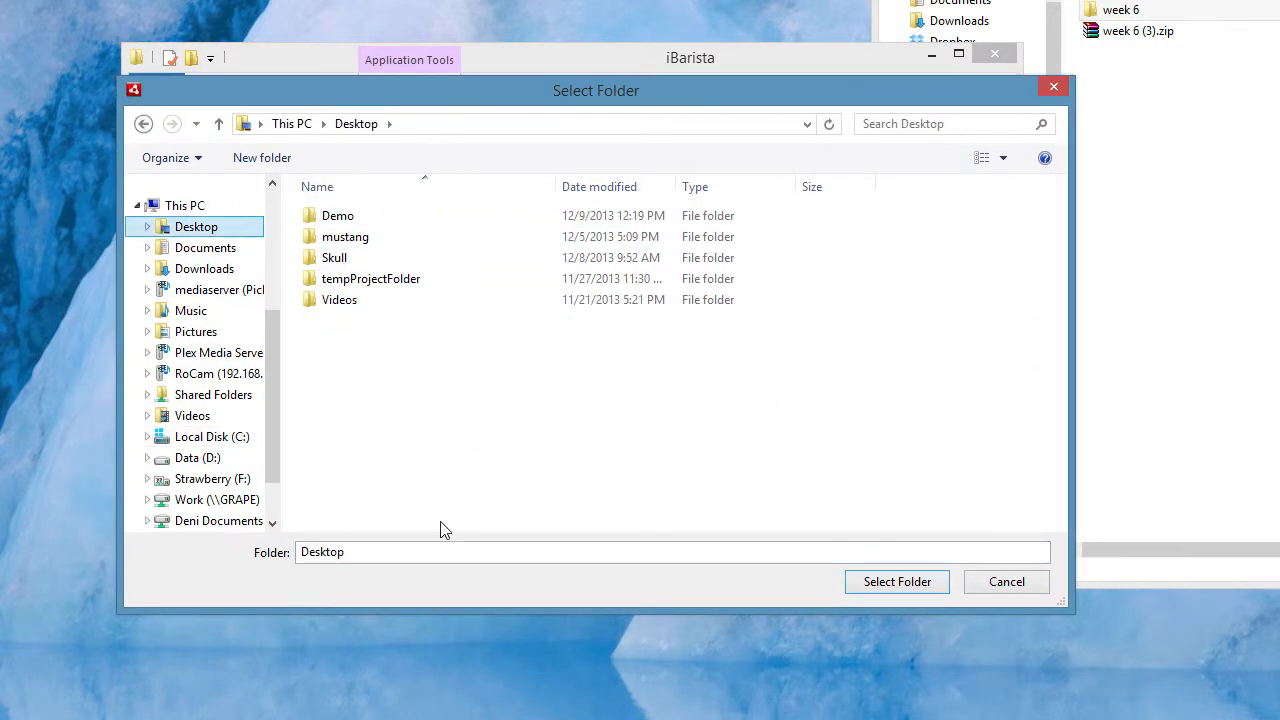
left_click(897, 582)
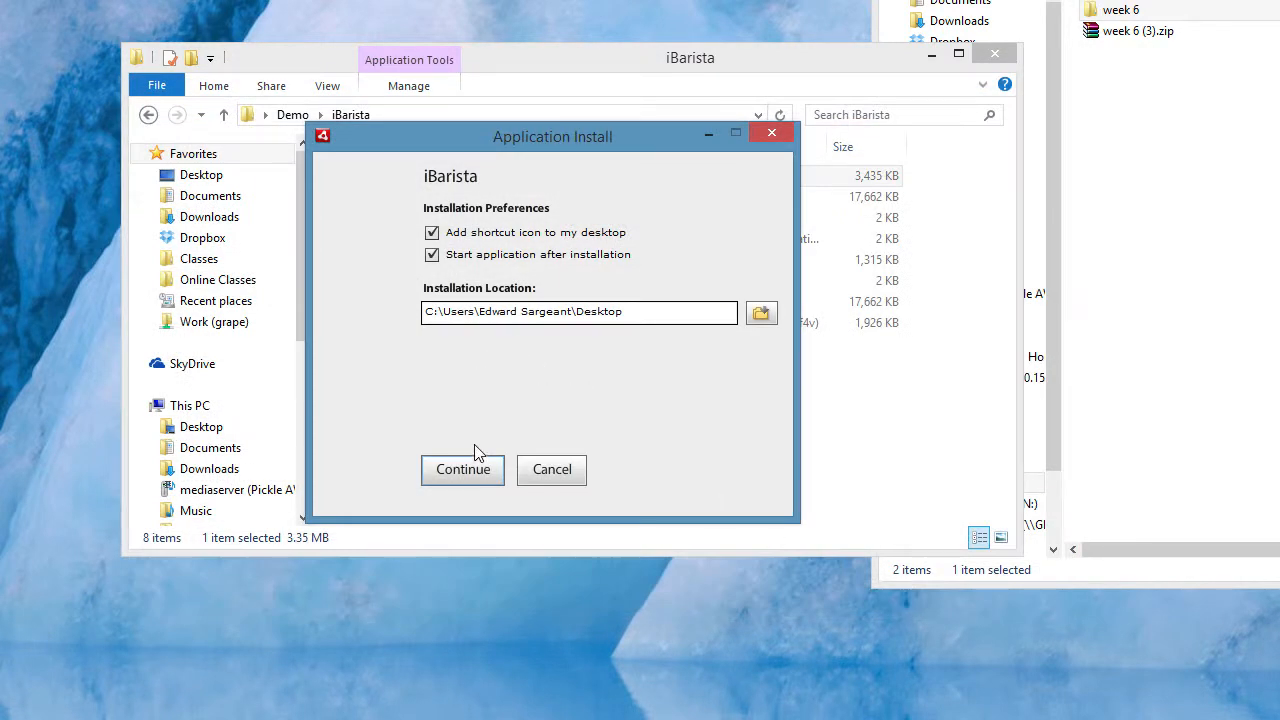
left_click(465, 472)
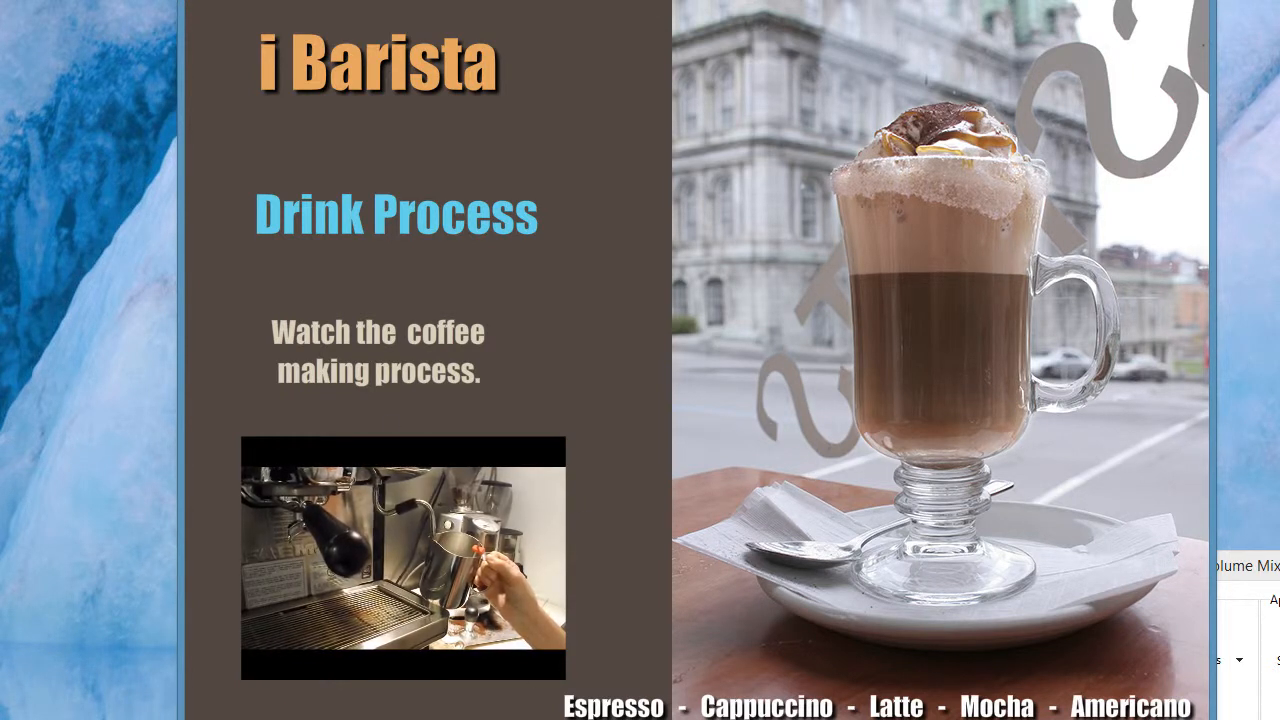
key("alt+F4")
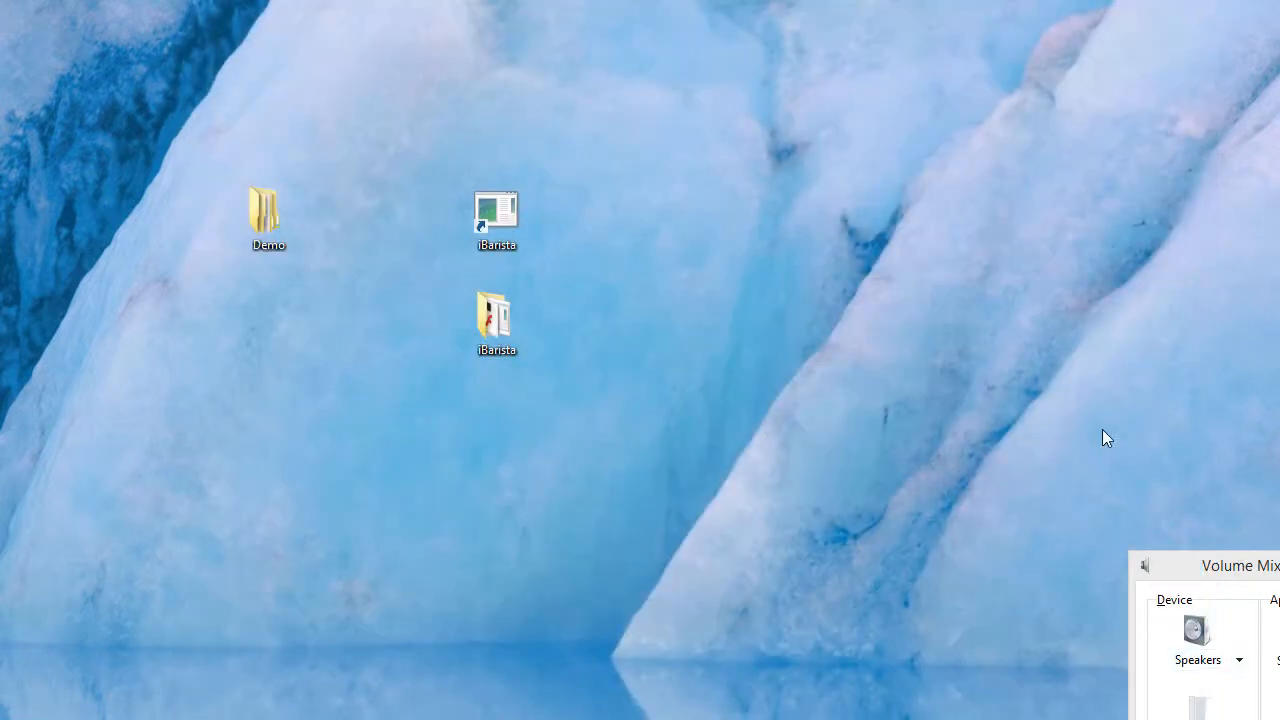
- Examine the new iBarista shortcut and installed folder on the desktop, including the folder's application, SWF and video files
left_click_drag(596, 95, 437, 443)
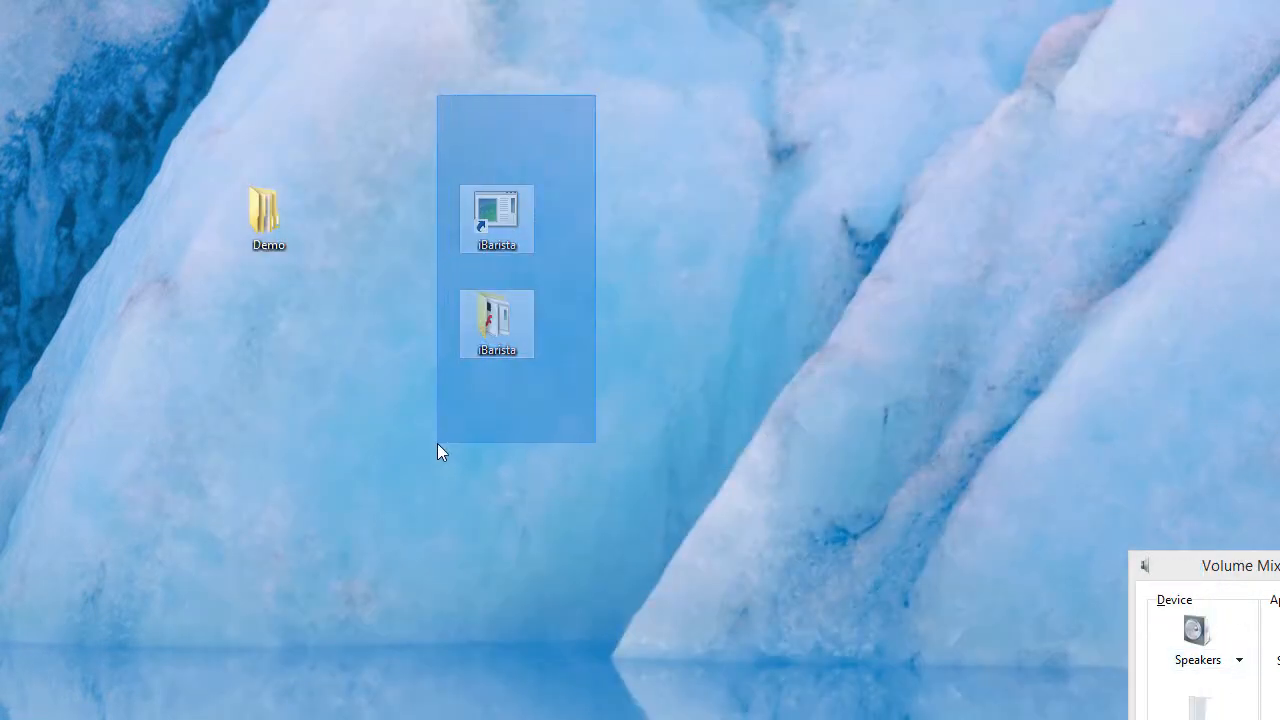
left_click(673, 199)
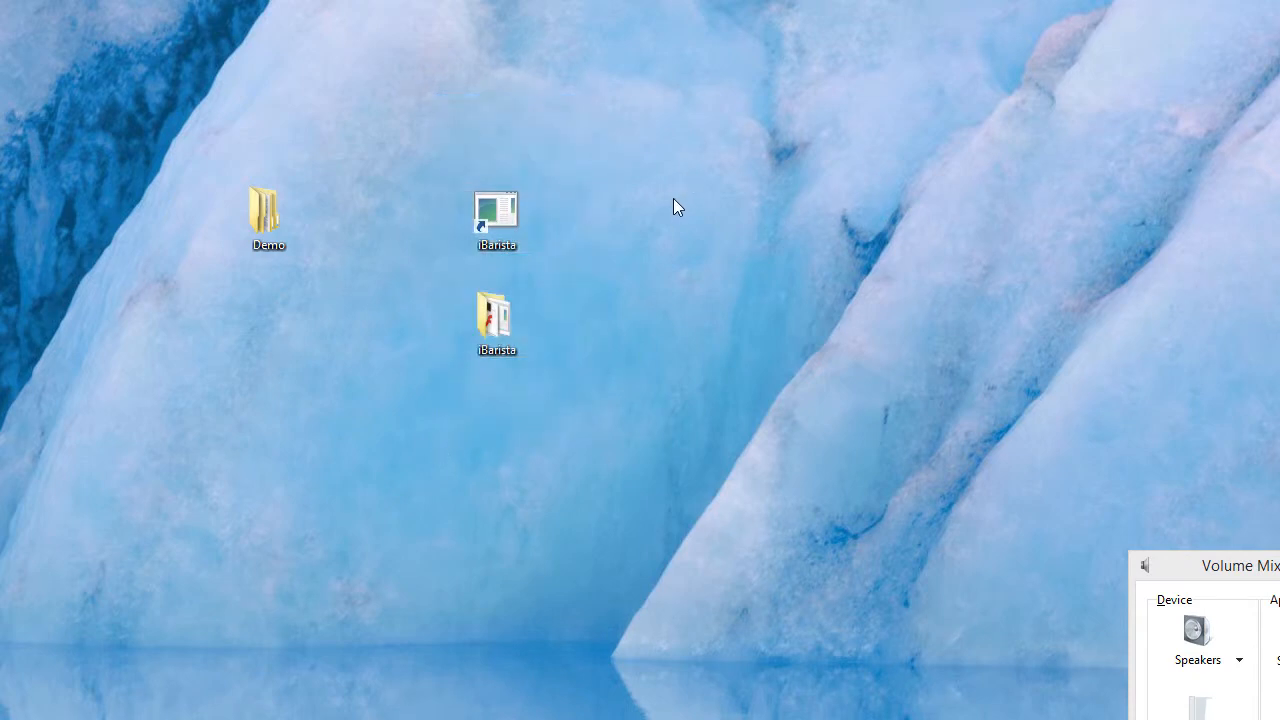
left_click(511, 207)
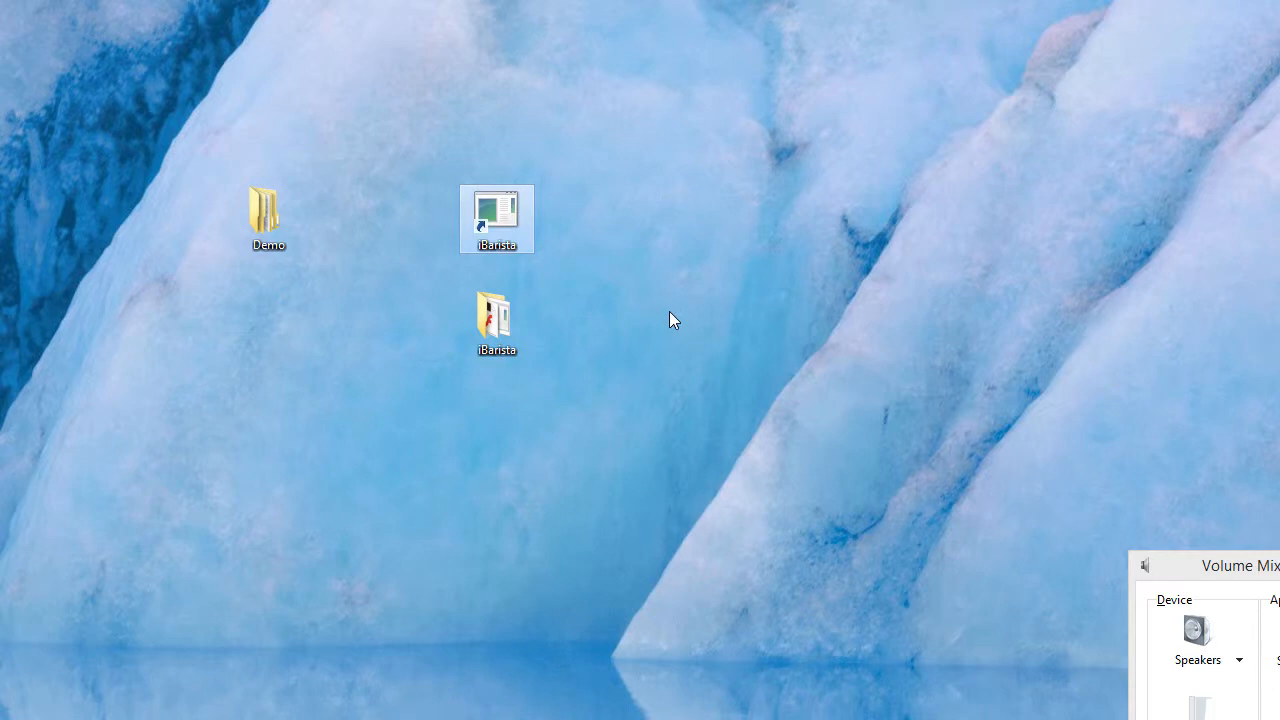
left_click(501, 343)
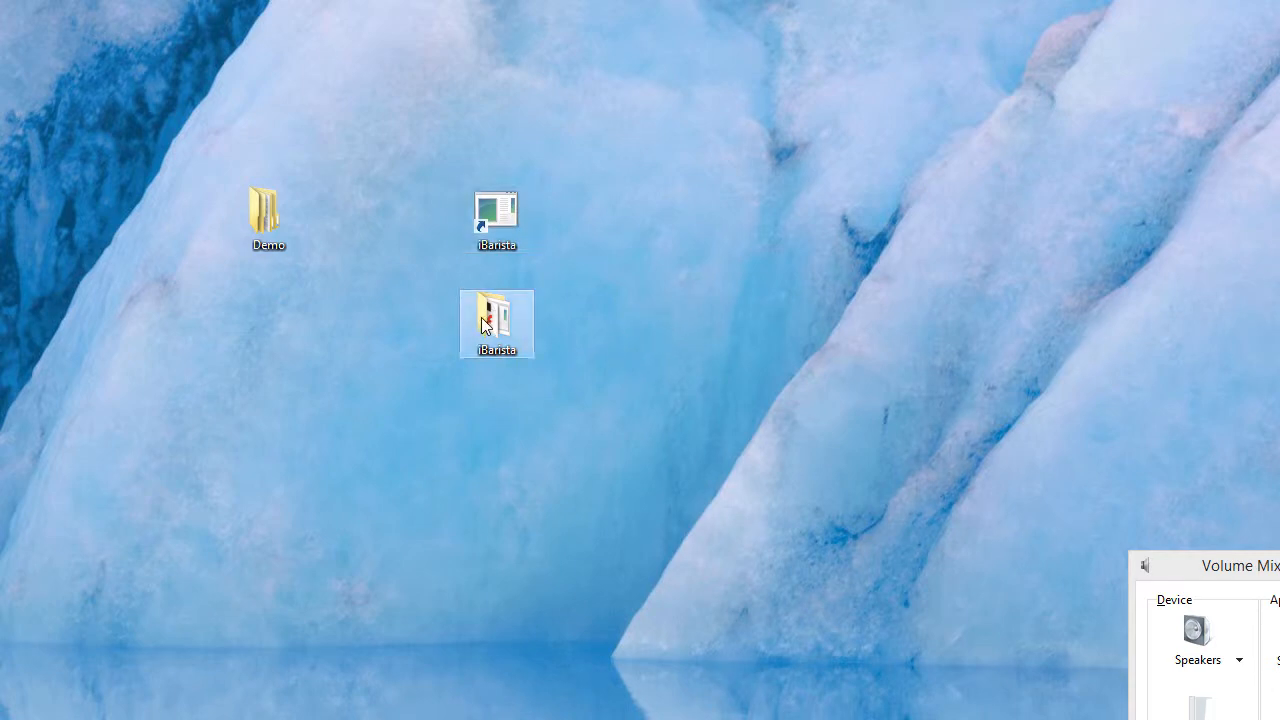
double_click(501, 331)
left_click_drag(650, 155, 783, 65)
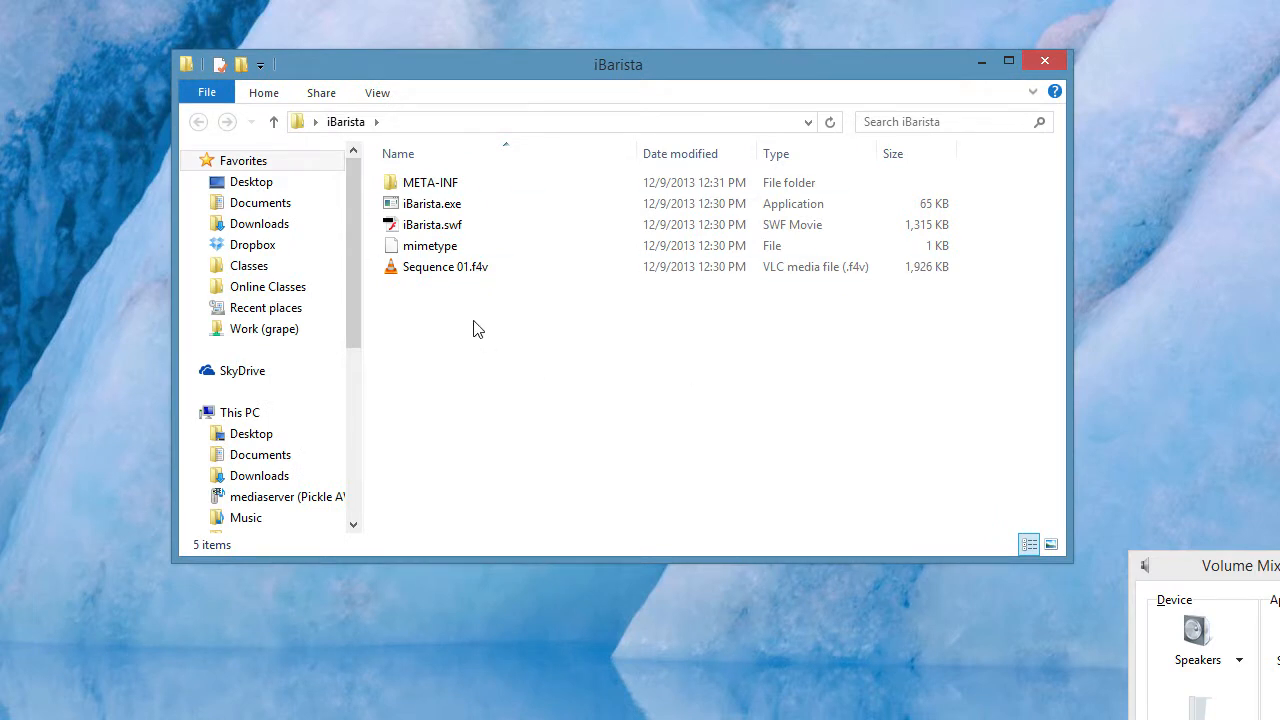
left_click(426, 207)
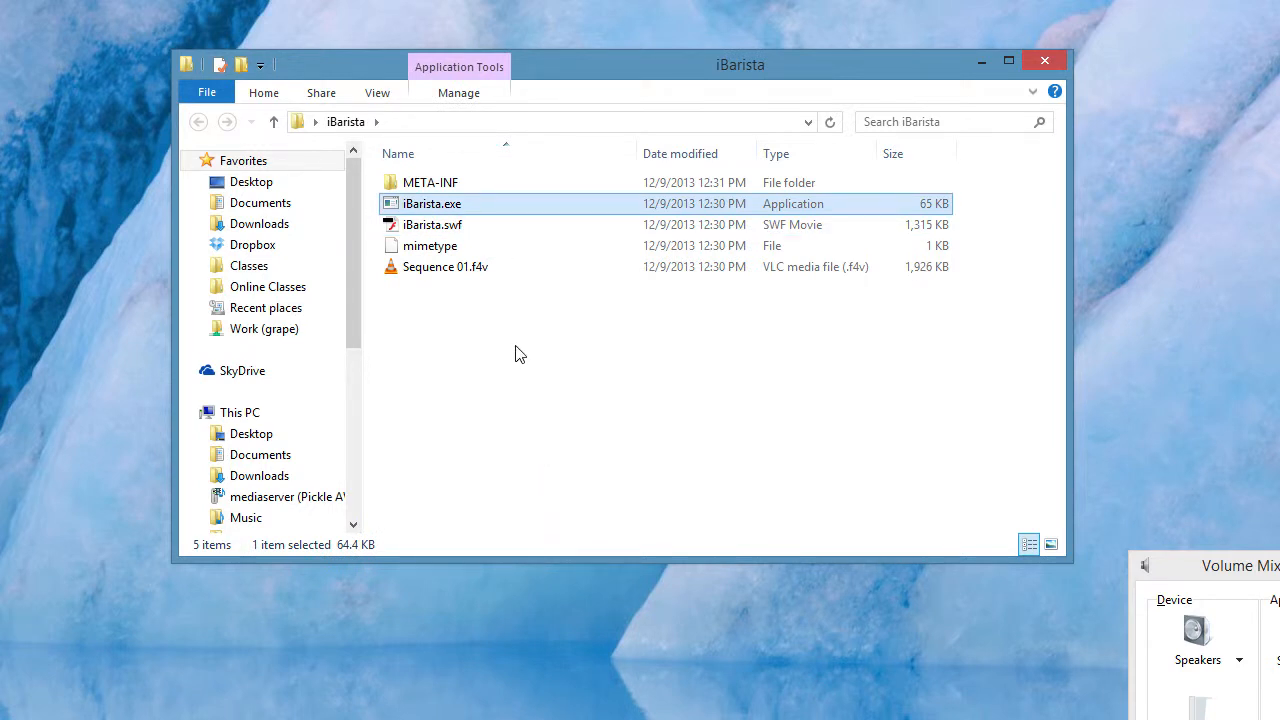
left_click(457, 226)
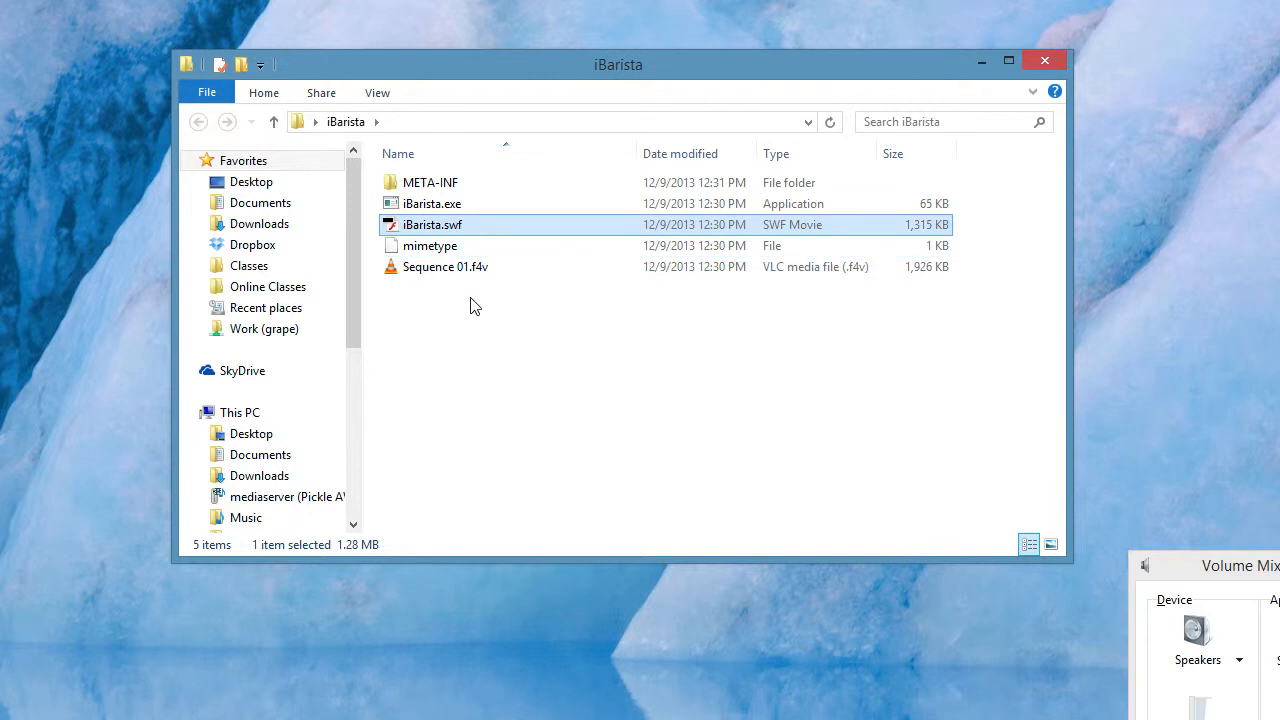
left_click(455, 271)
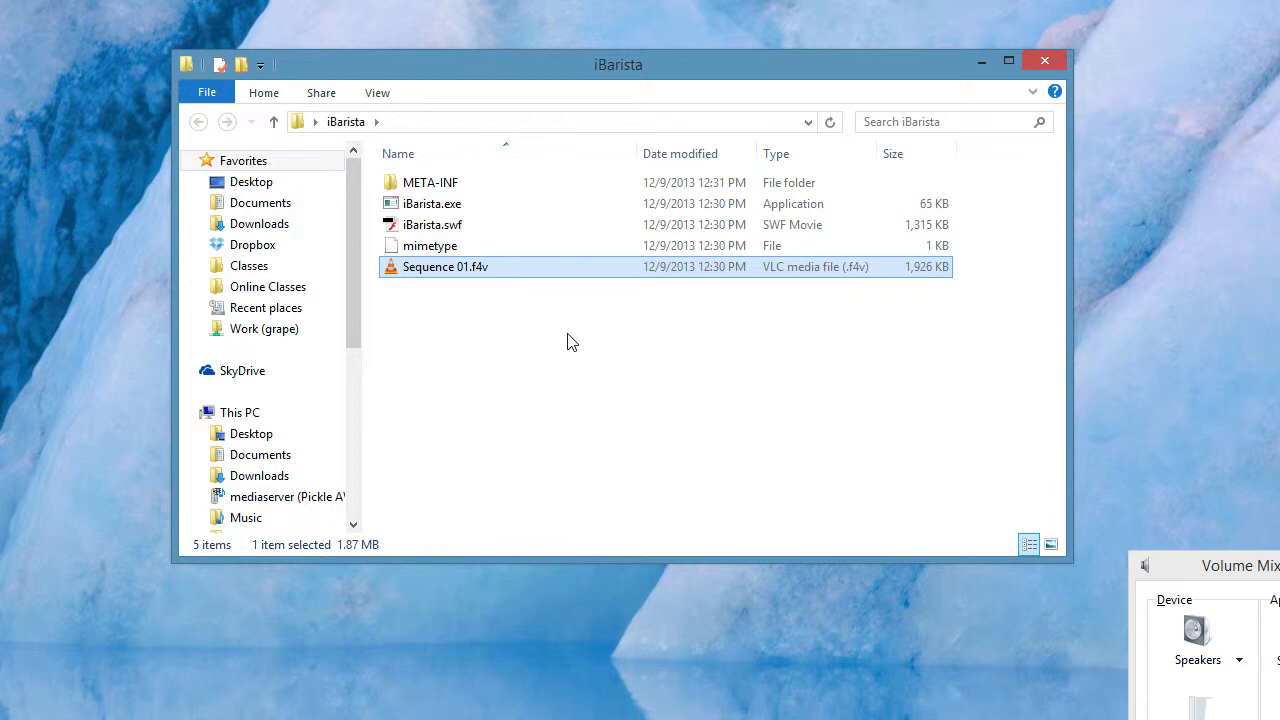
- Run iBarista.exe from the installed folder to test the app, and close it
left_click(458, 206)
double_click(458, 206)
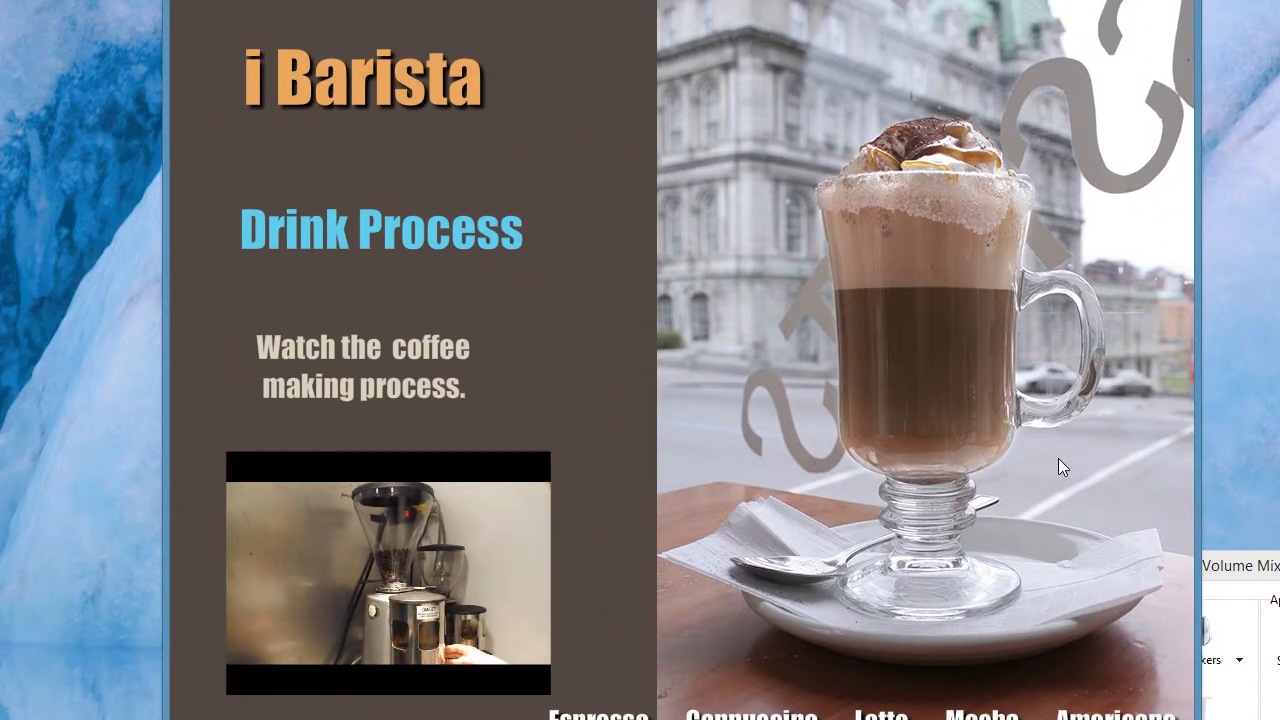
left_click(1173, 1)
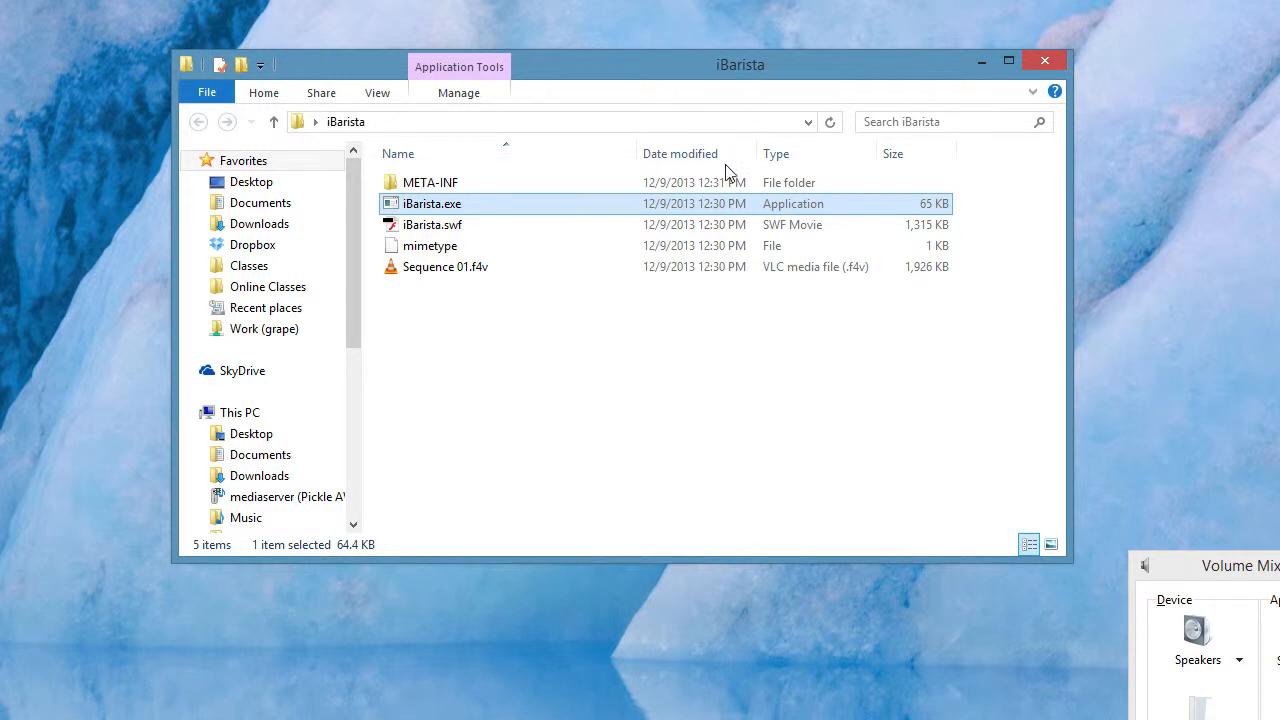
left_click(697, 350)
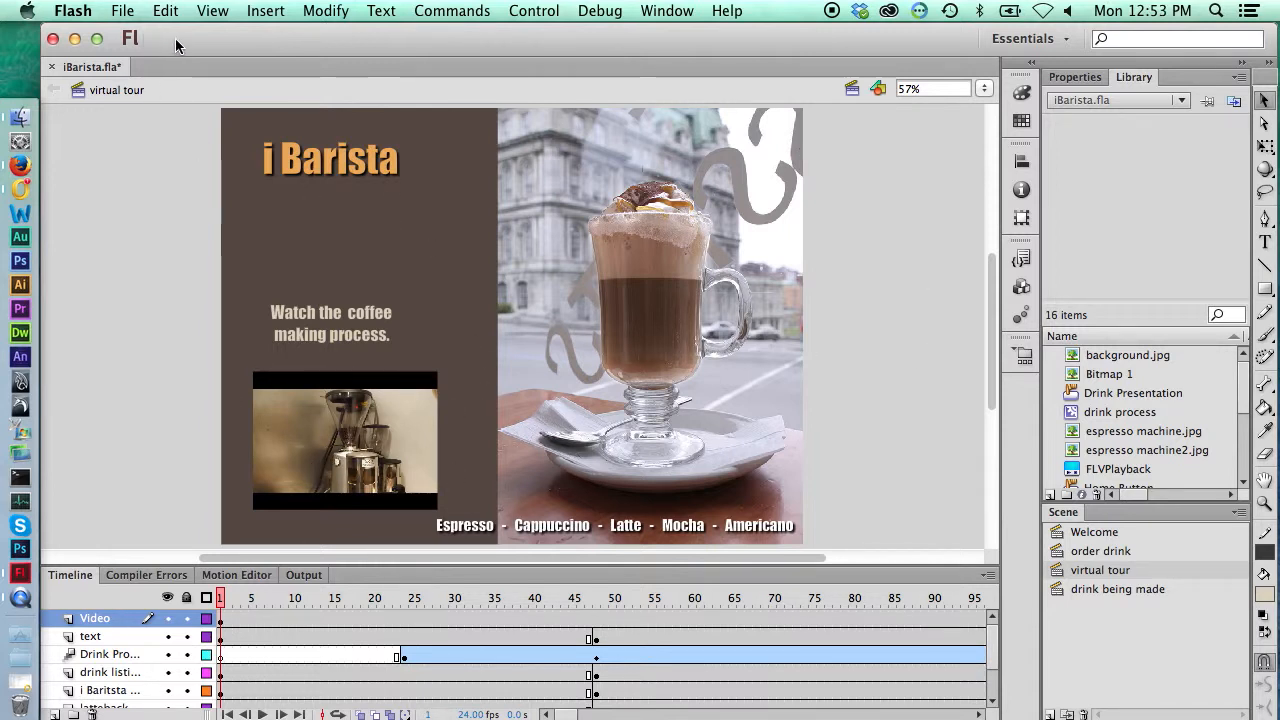
- In Flash on the Mac, set the publish target of iBarista.fla to AIR 3.4 for Desktop
left_click(122, 12)
mouse_move(172, 362)
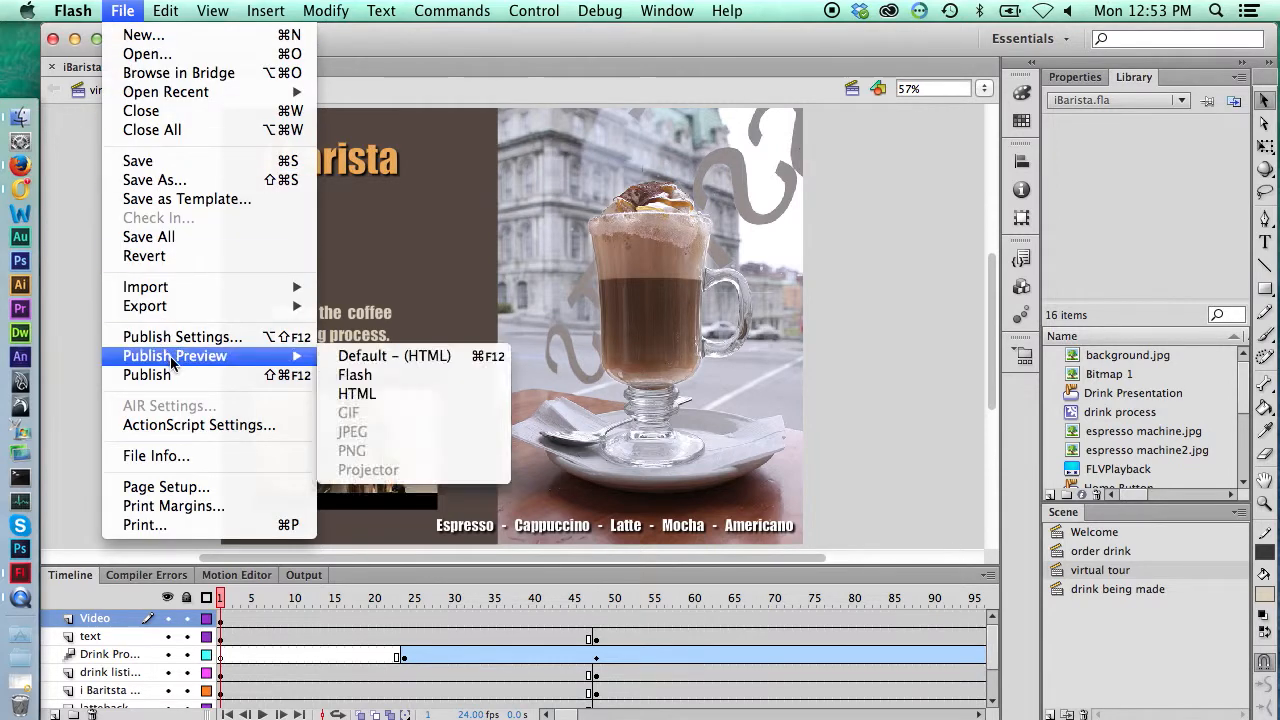
left_click(172, 337)
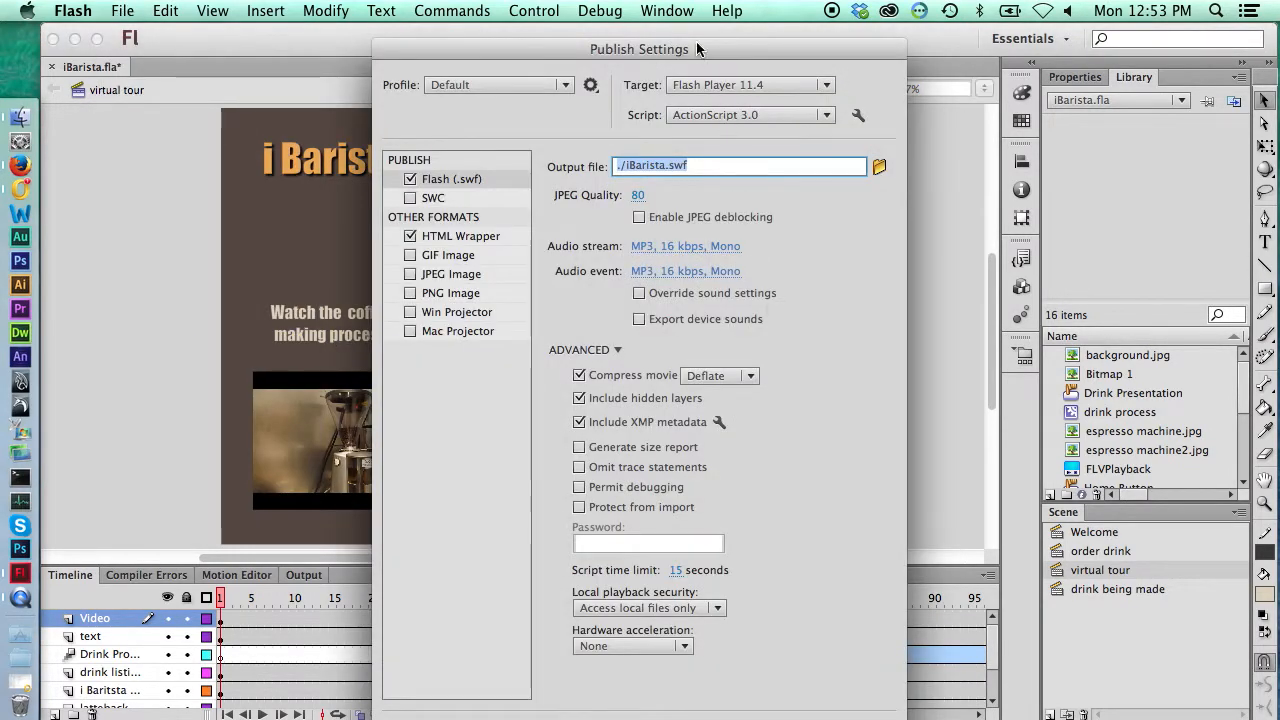
left_click_drag(695, 44, 559, 39)
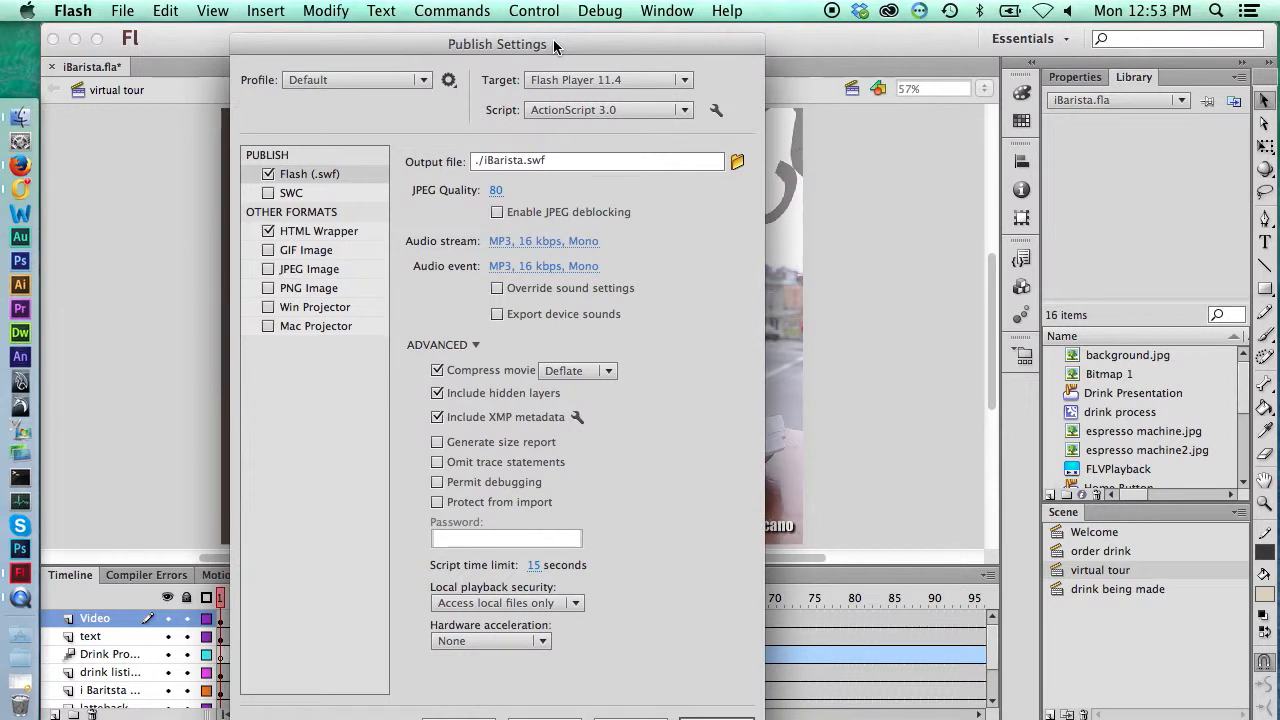
left_click(691, 79)
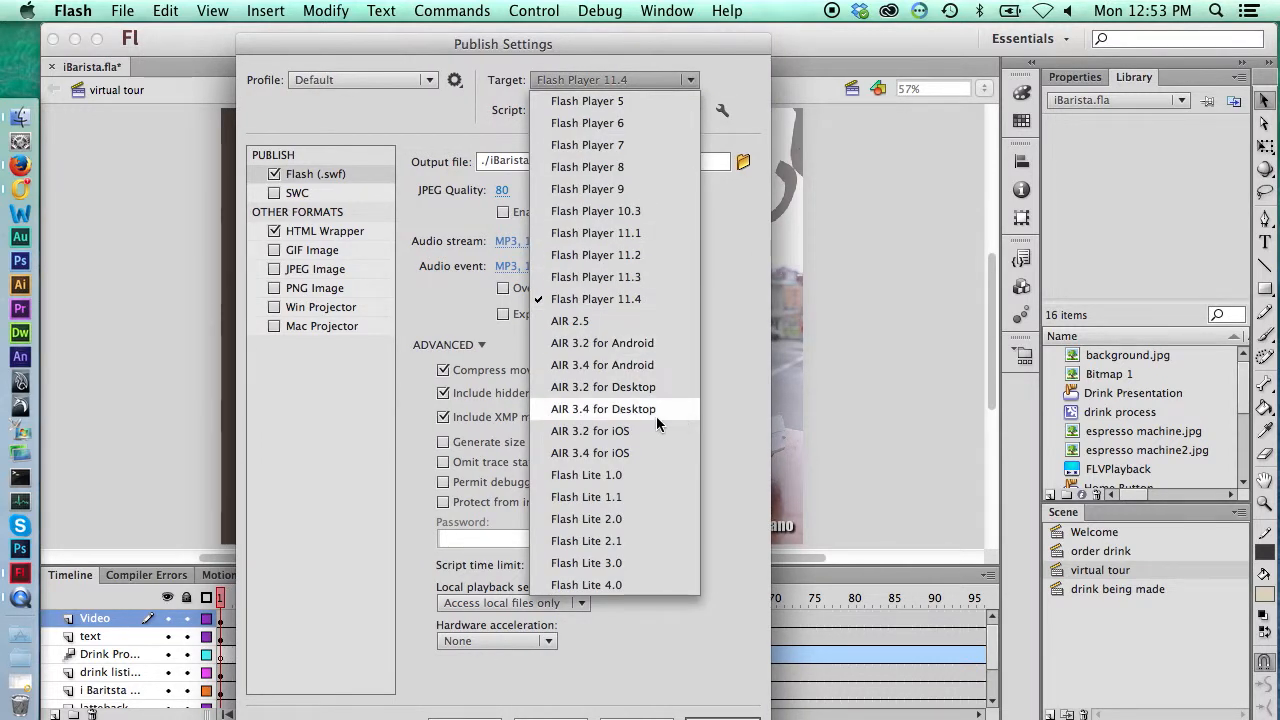
left_click(647, 414)
left_click(686, 82)
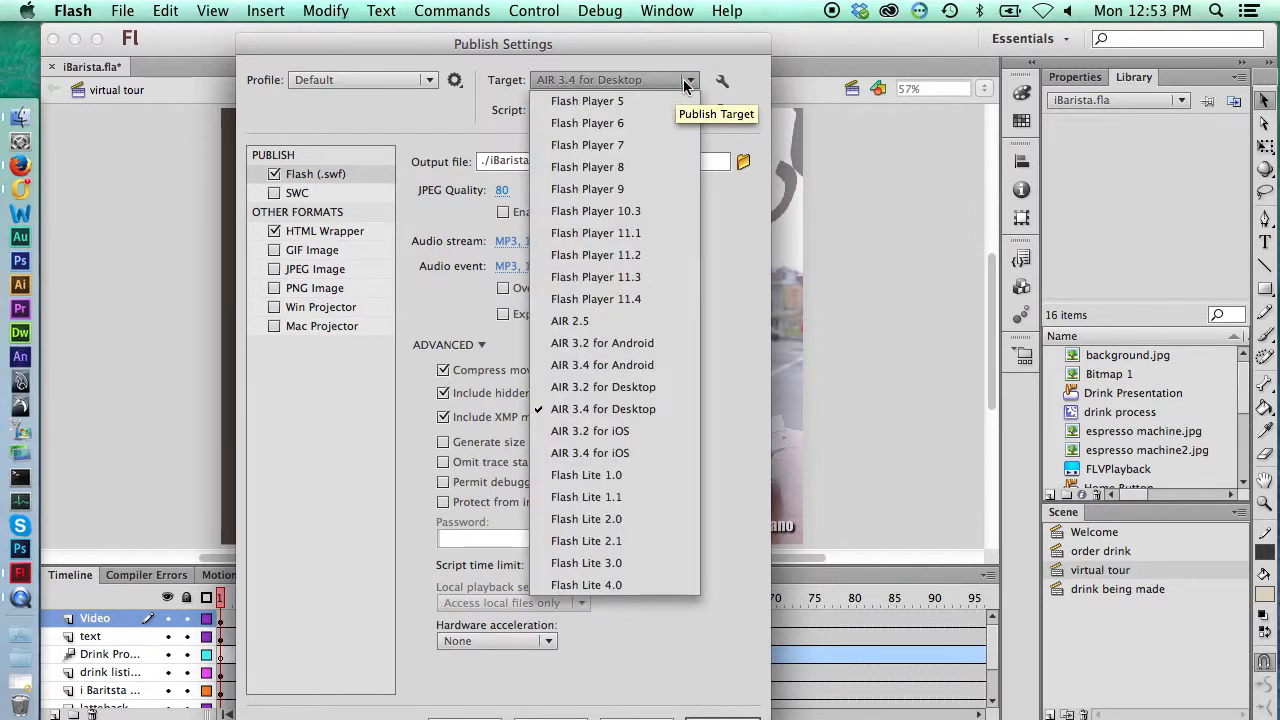
left_click(686, 82)
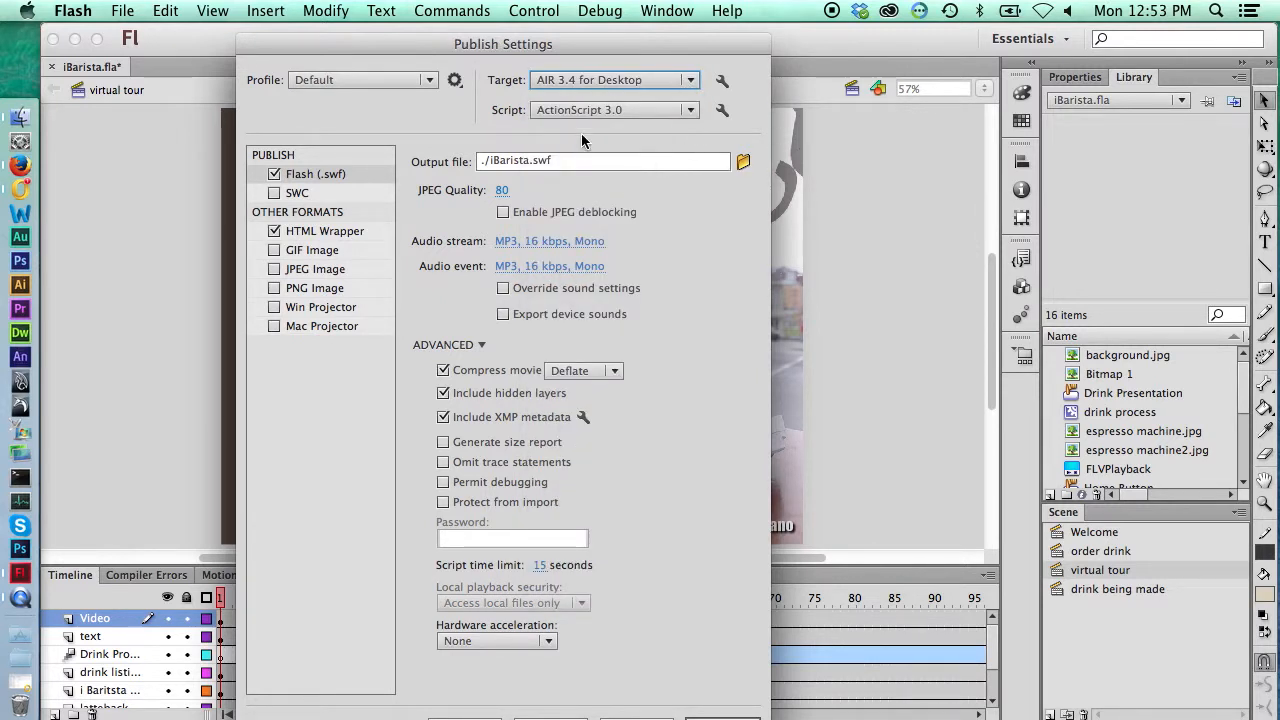
- Set the publish output to iBarista.swf in the iBarista folder on the Desktop, replacing the existing file
left_click(743, 162)
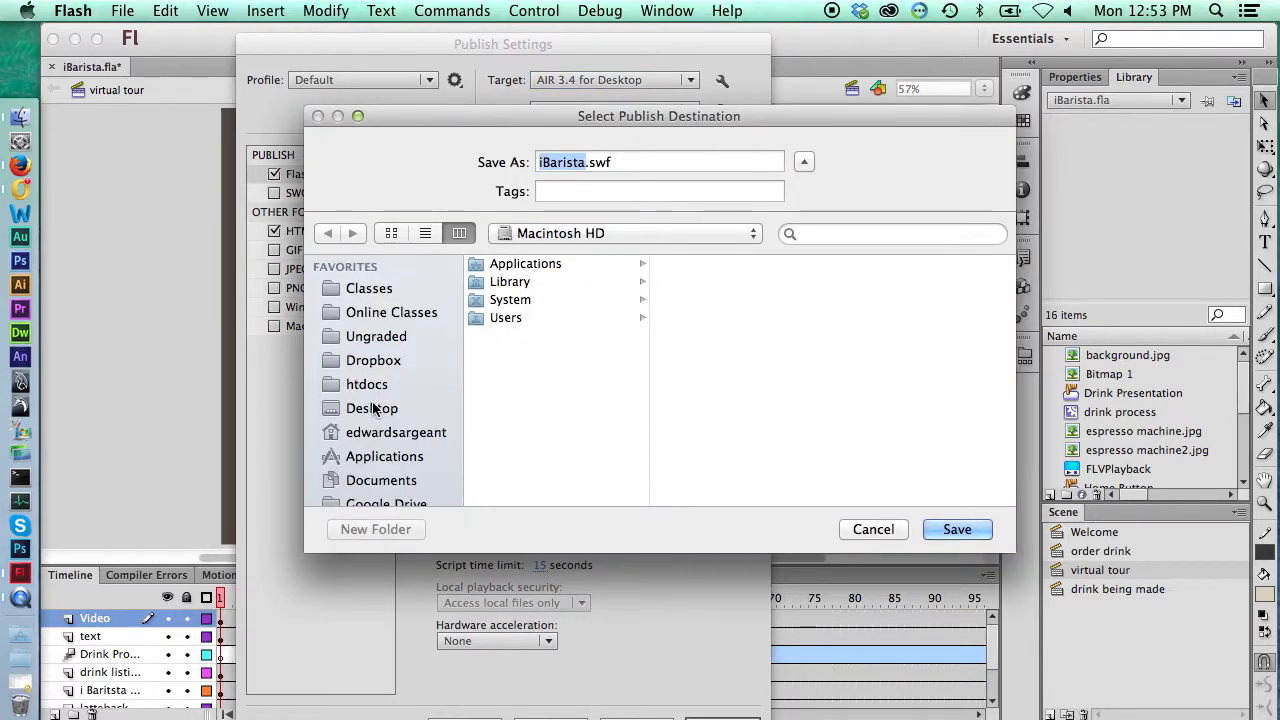
left_click(516, 233)
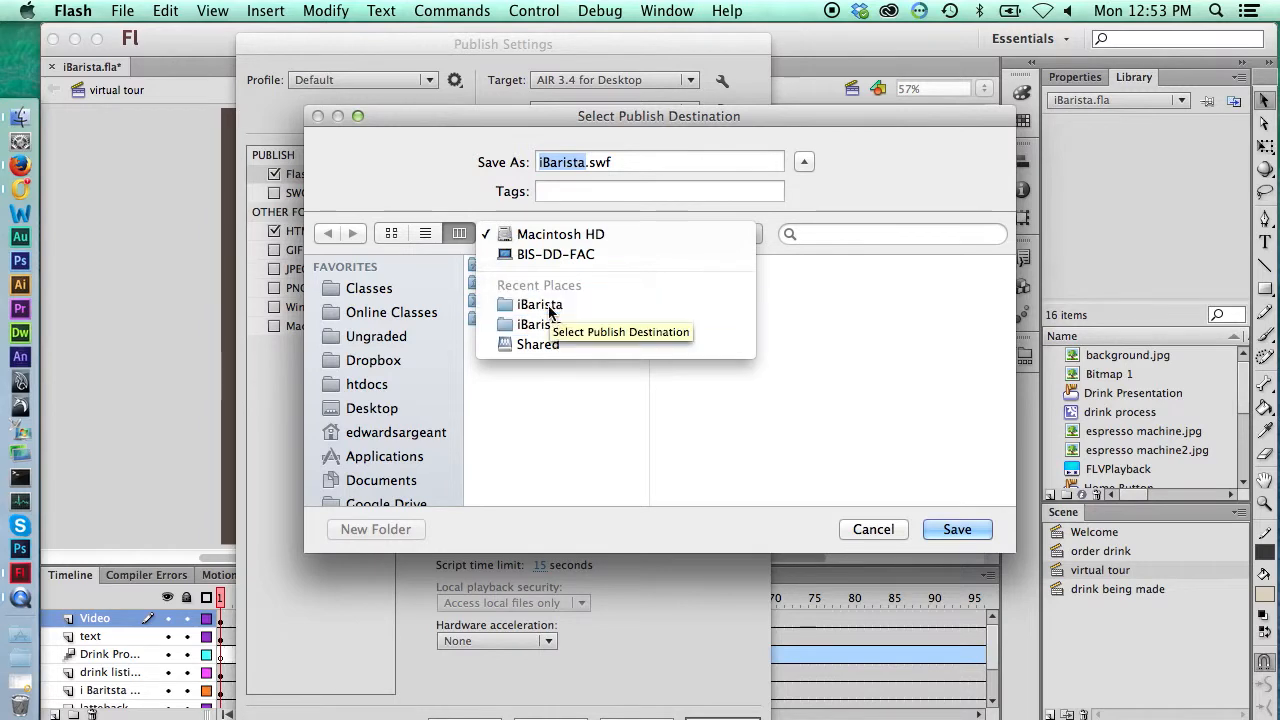
left_click(548, 307)
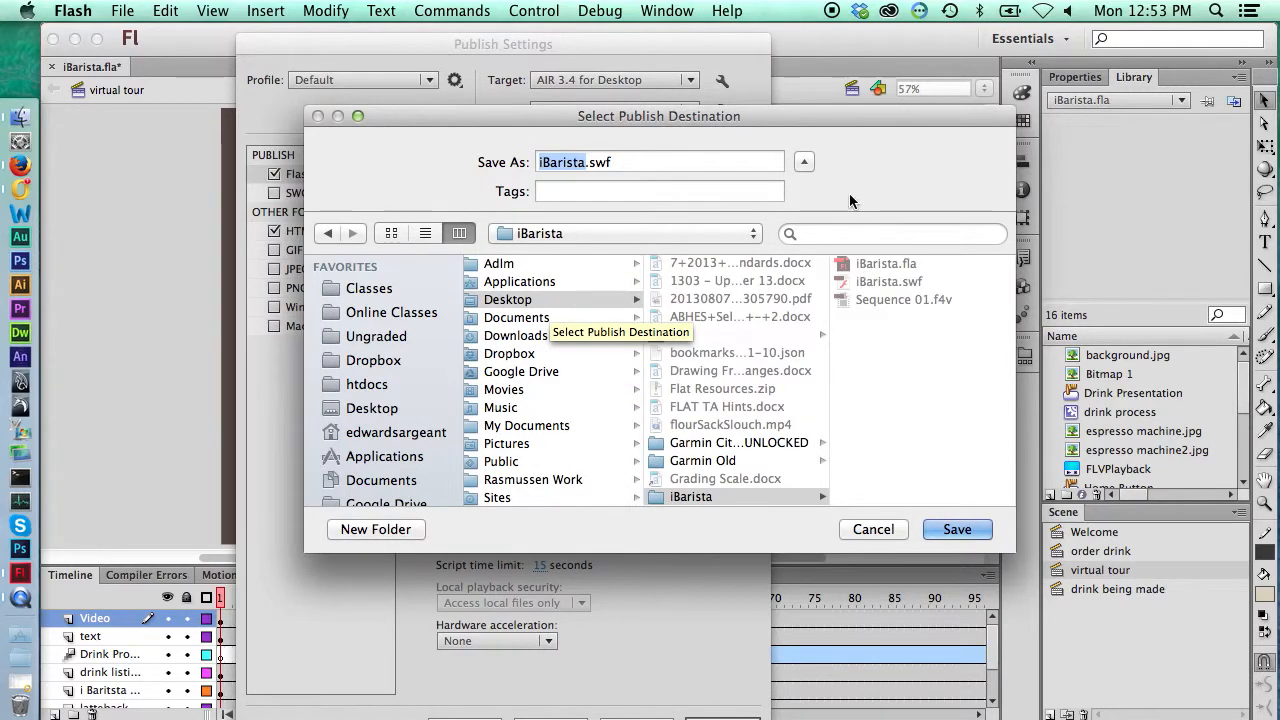
left_click(966, 536)
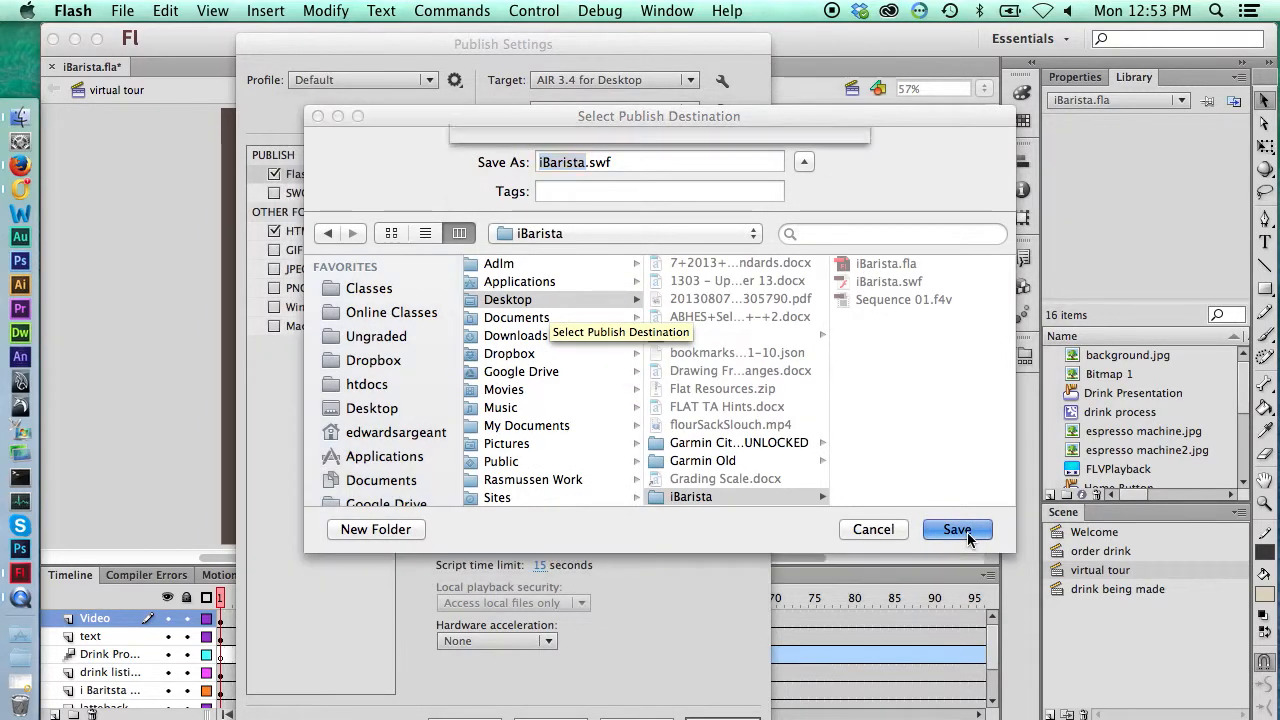
left_click(803, 250)
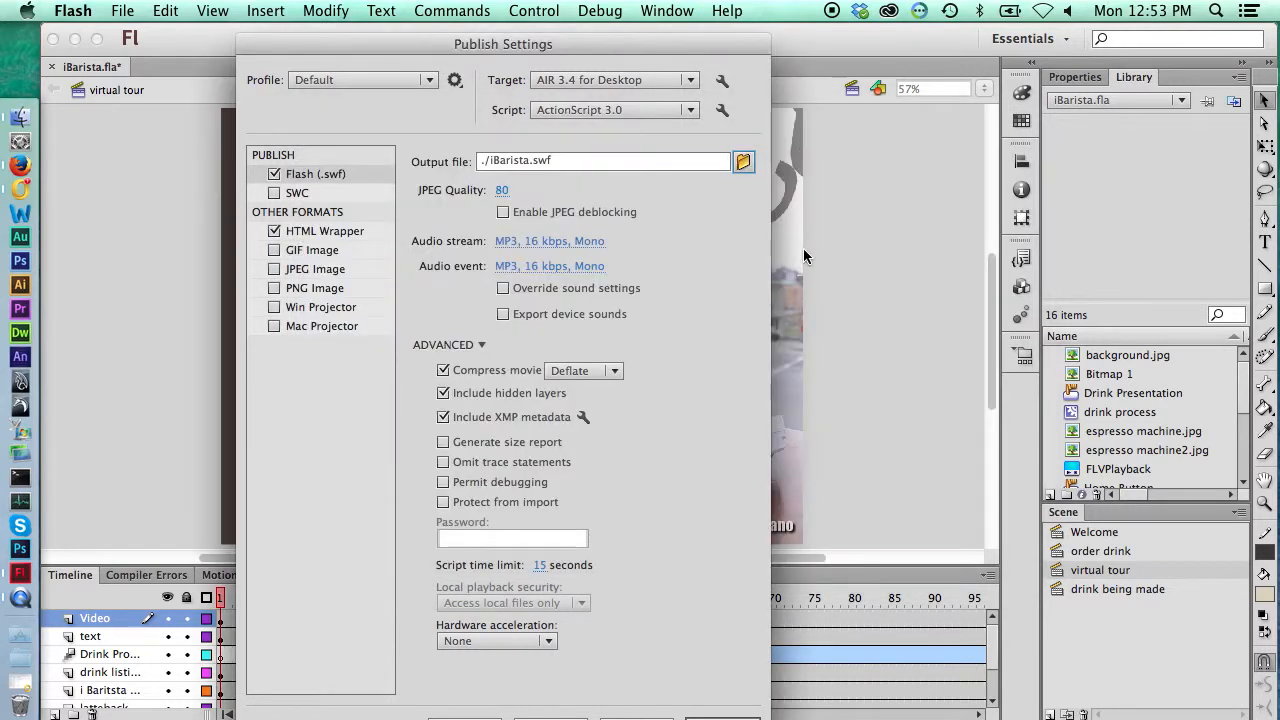
- Set the audio stream compression to MP3 at 160 kbps with stereo-to-mono conversion turned off
left_click(545, 243)
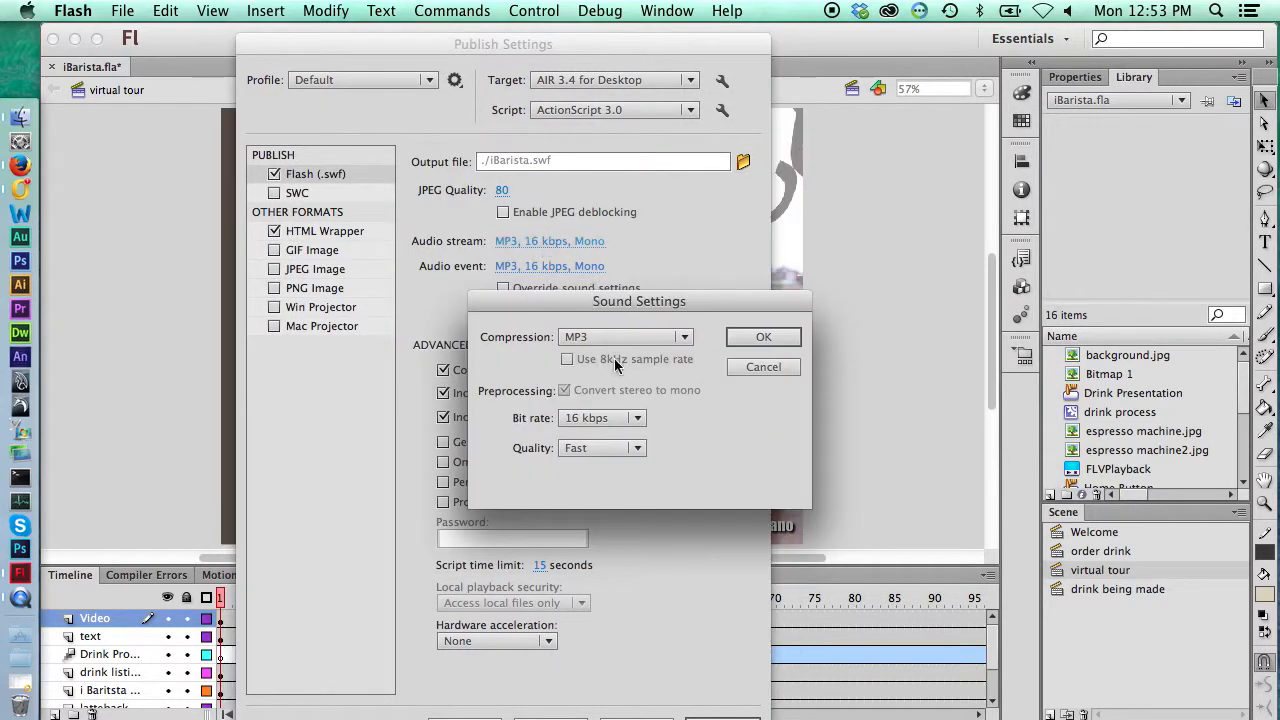
left_click(615, 420)
left_click(595, 682)
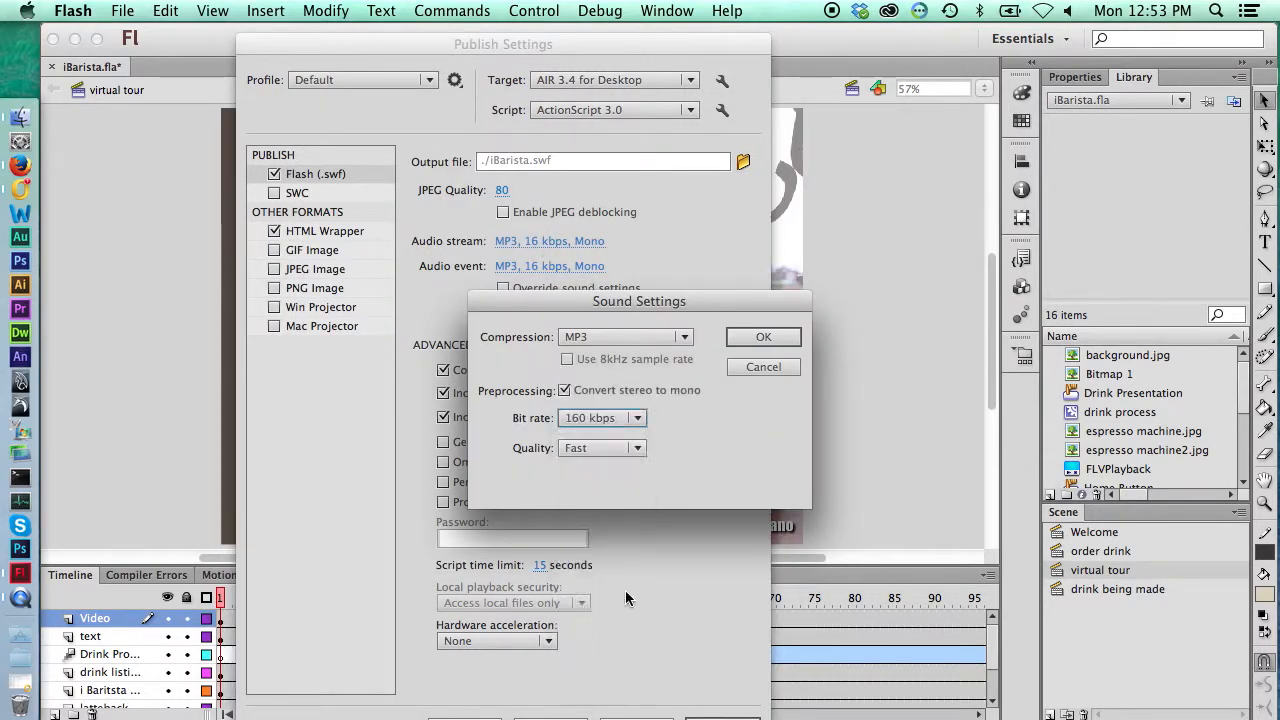
left_click(565, 390)
left_click(761, 340)
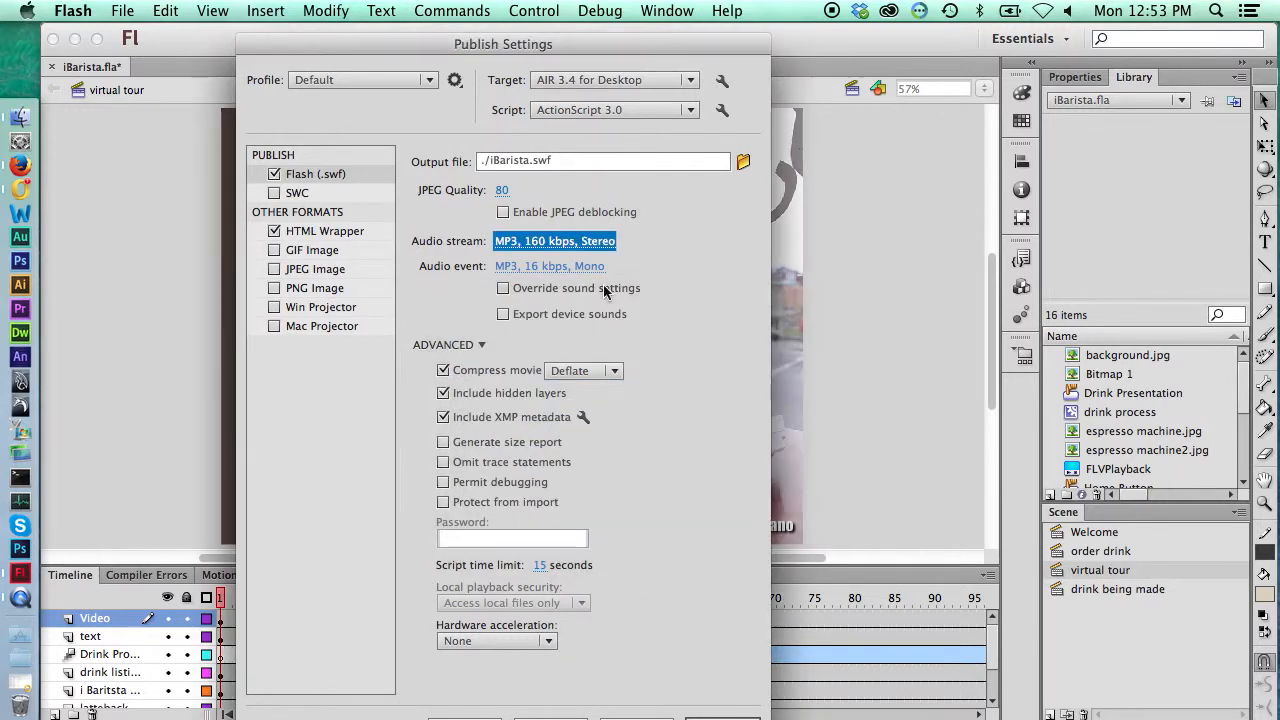
- Set the audio event compression to MP3, 160 kbps, stereo, and the hardware acceleration to Level 2 - GPU
left_click(553, 268)
left_click(603, 418)
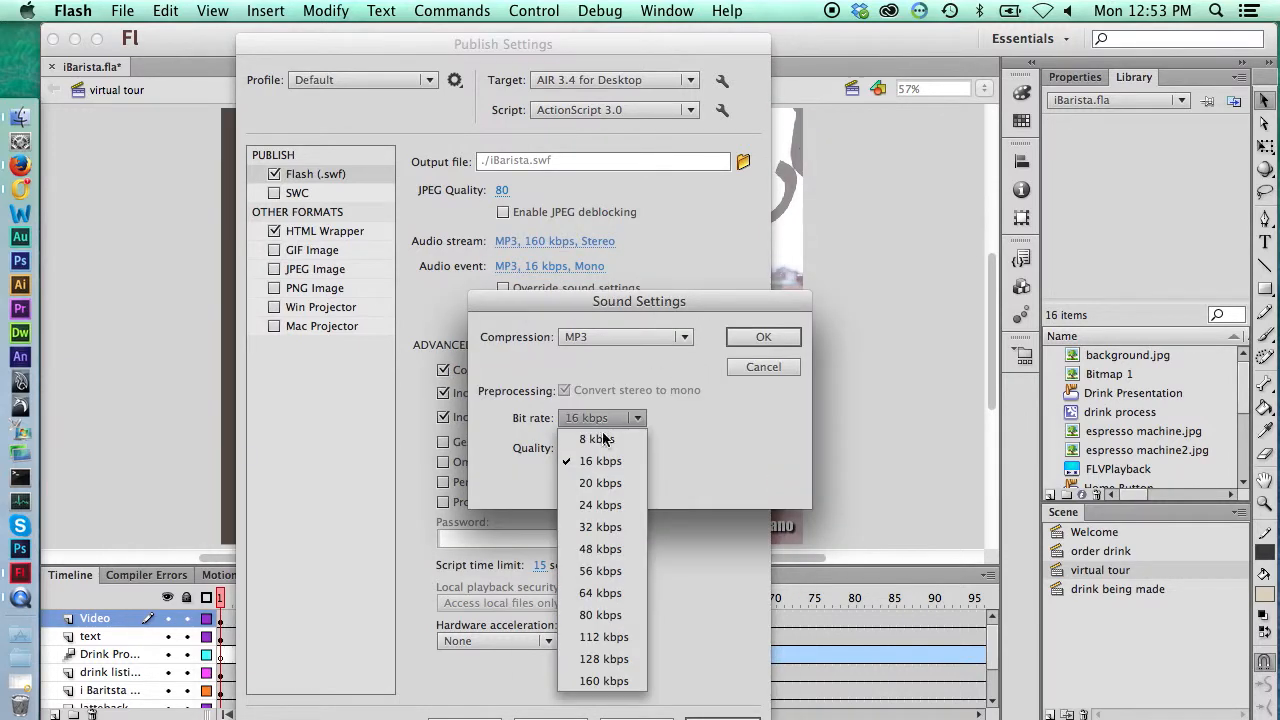
left_click(595, 681)
left_click(580, 391)
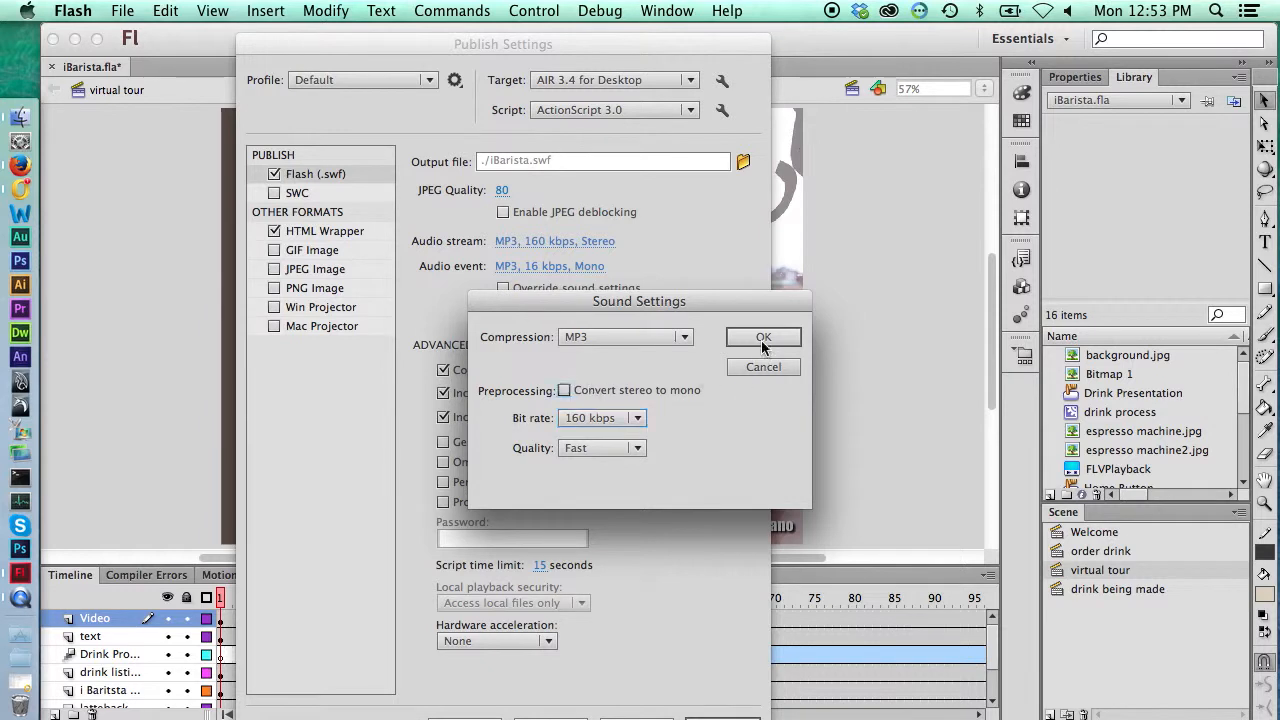
left_click(765, 340)
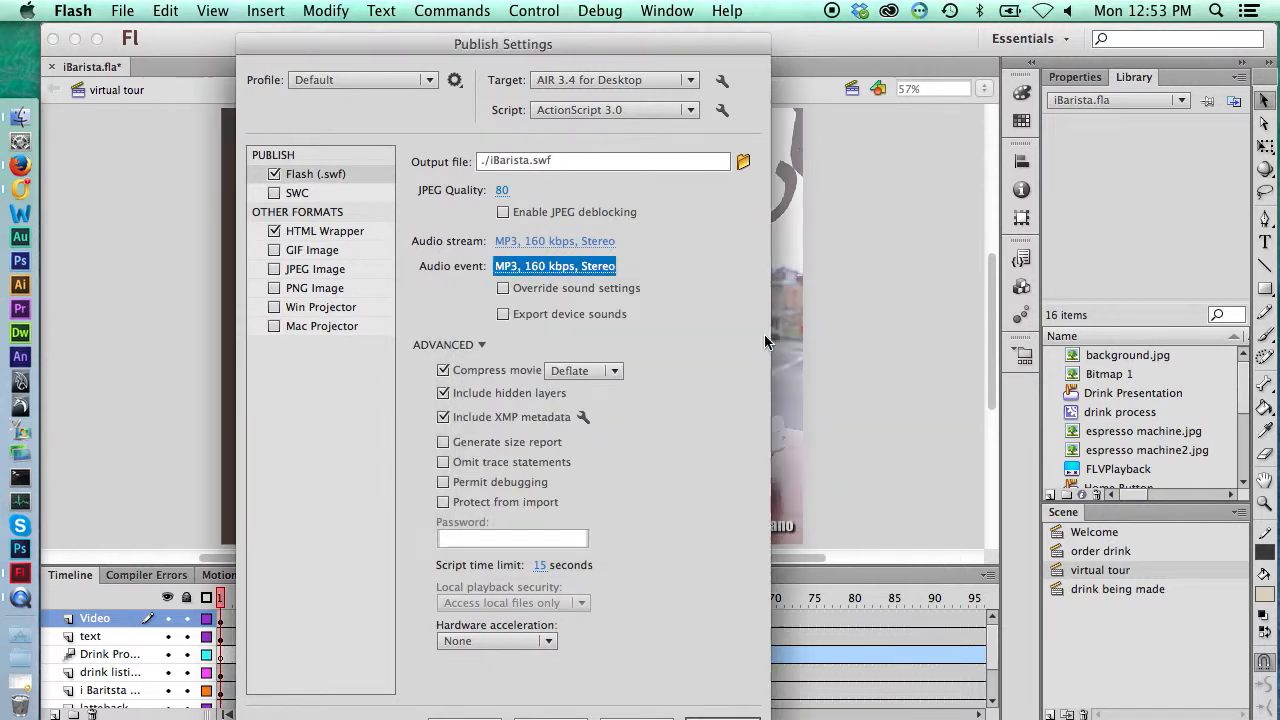
left_click(520, 641)
left_click(492, 703)
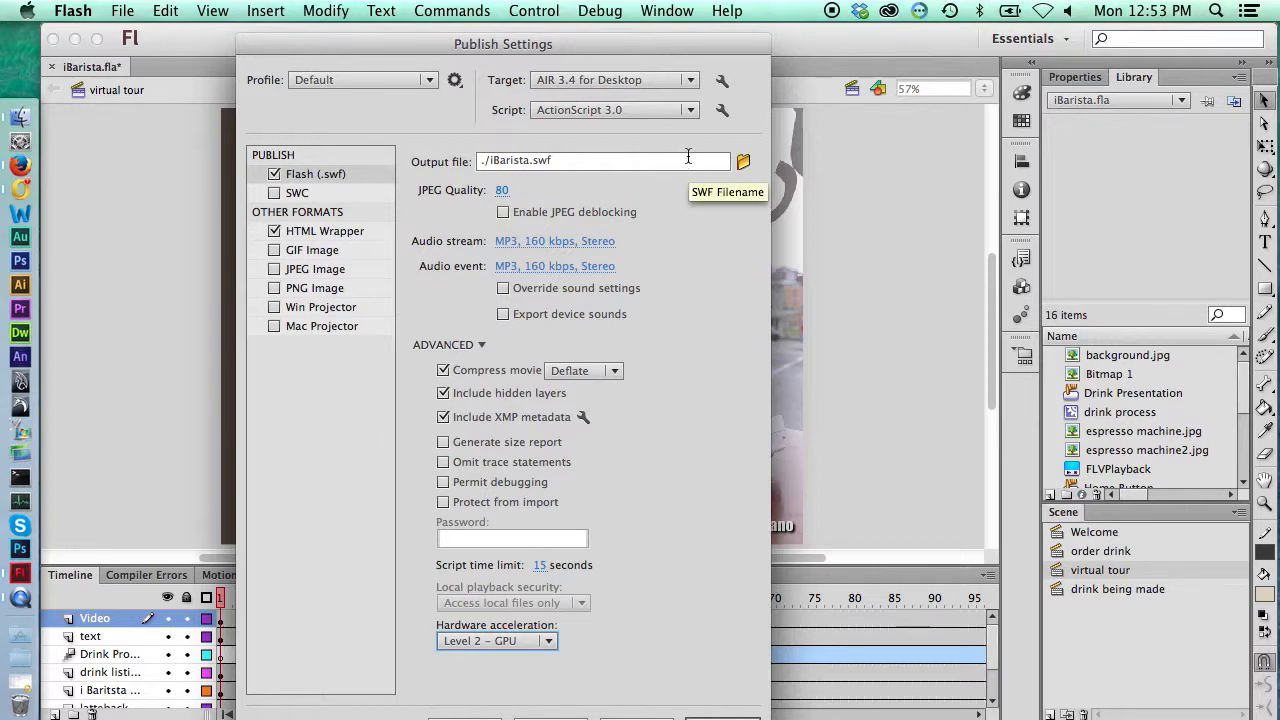
- In the AIR settings, remove Sequence 01.f4v from the included files and add it again from the iBarista folder
left_click(722, 80)
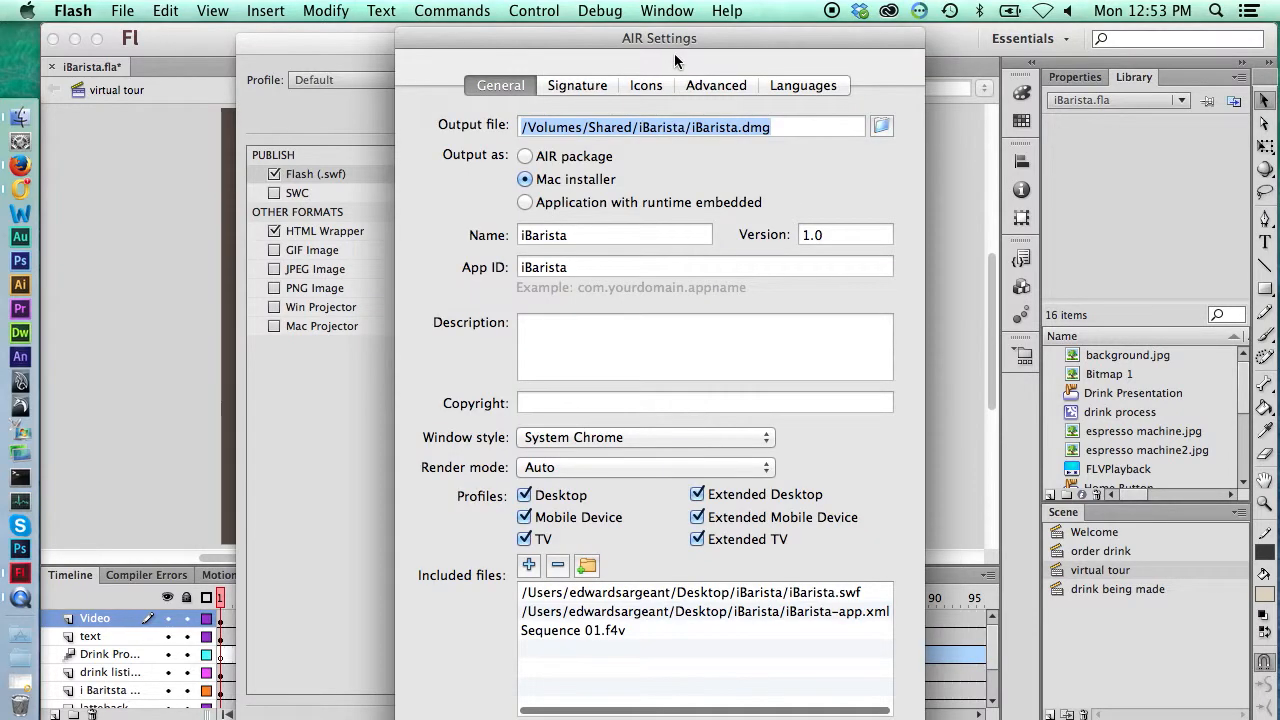
left_click_drag(675, 37, 549, 18)
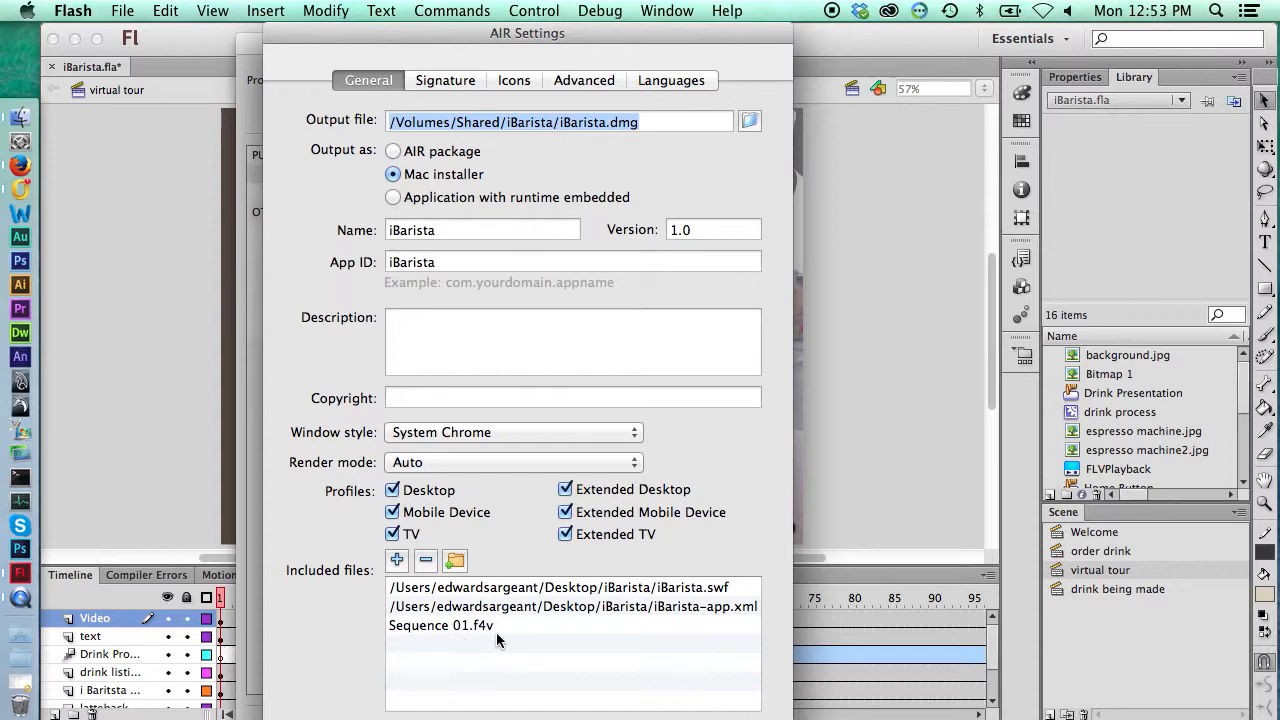
left_click(420, 627)
left_click(425, 560)
left_click(397, 560)
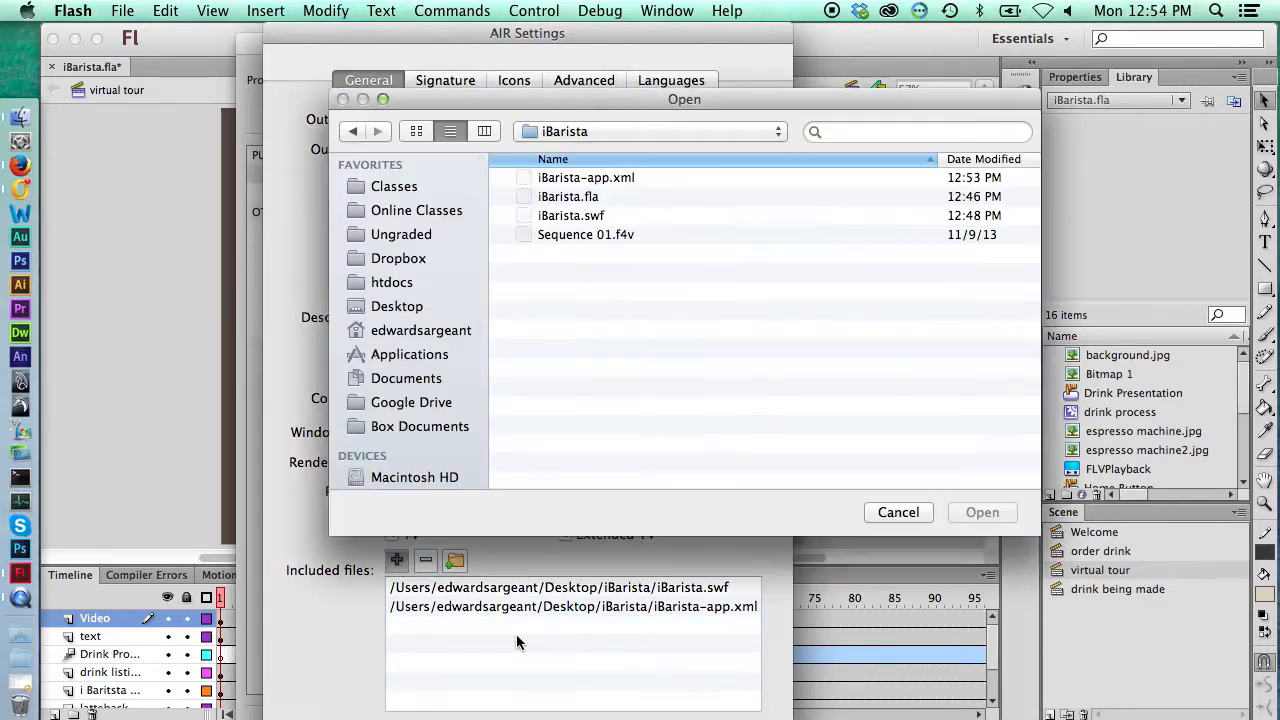
left_click_drag(565, 97, 422, 181)
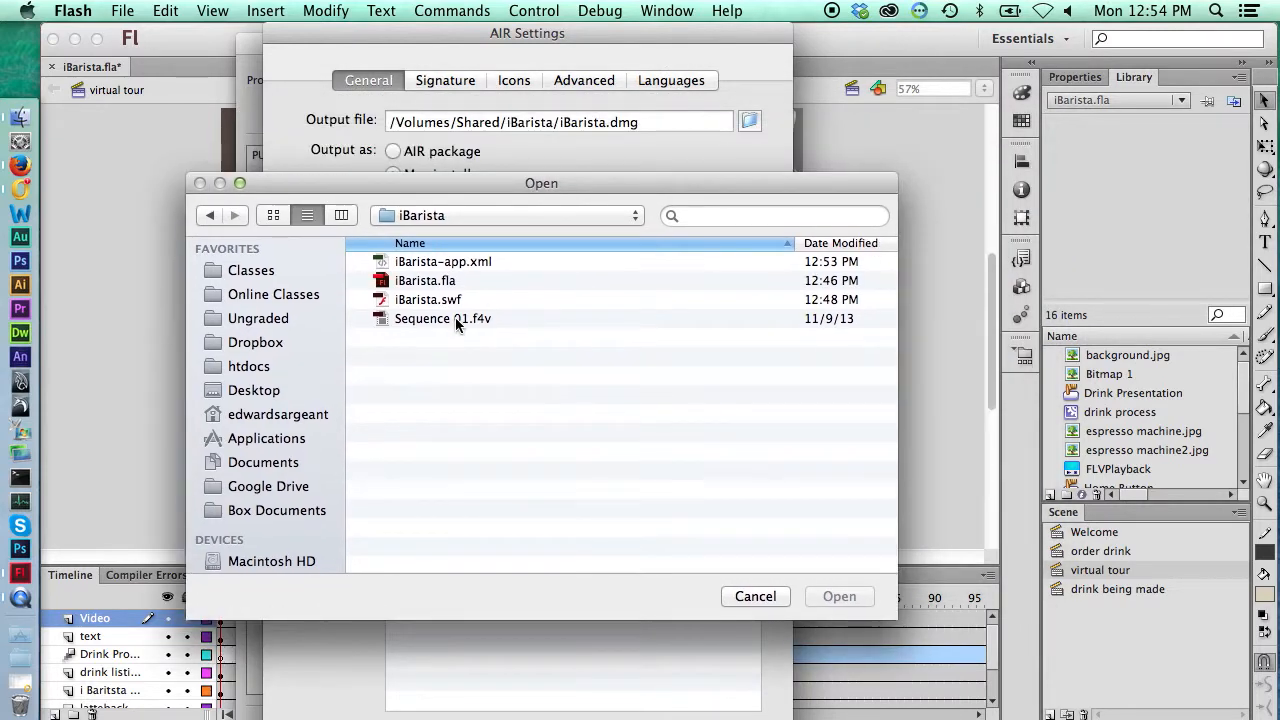
double_click(445, 318)
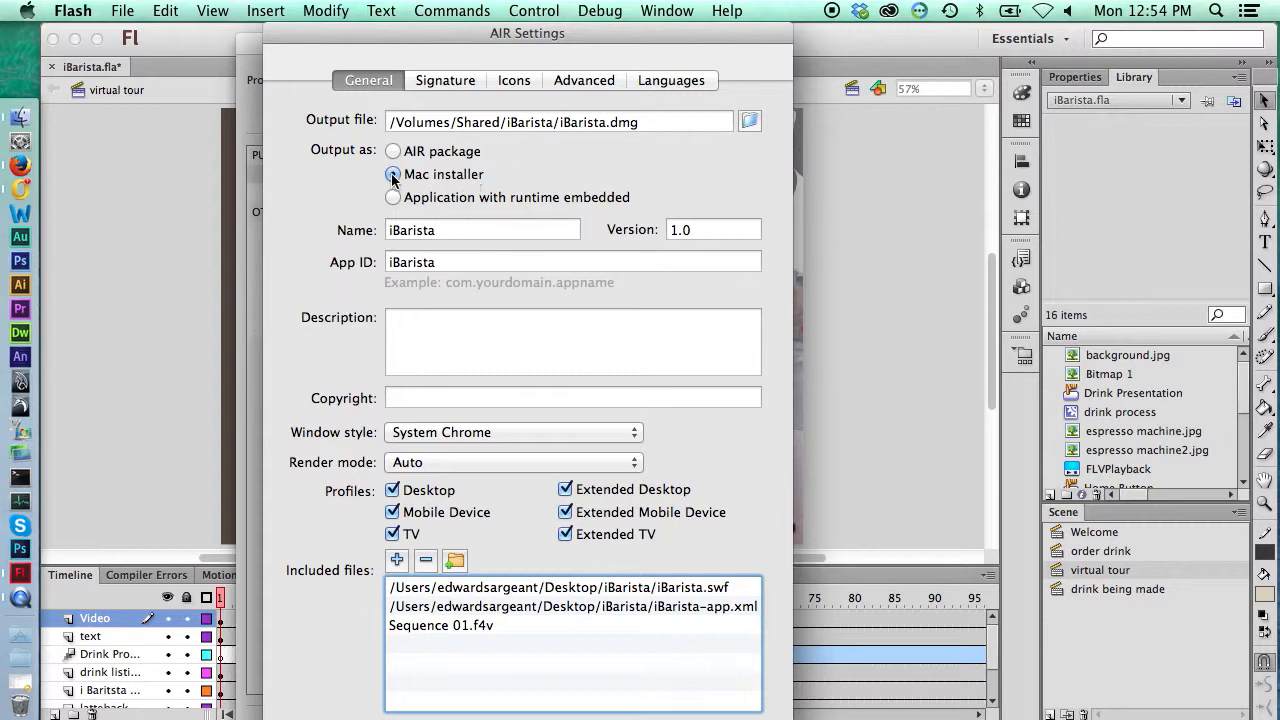
- Set the AIR installer's output file to iBarista.dmg in the iBarista folder on the Desktop
left_click(749, 121)
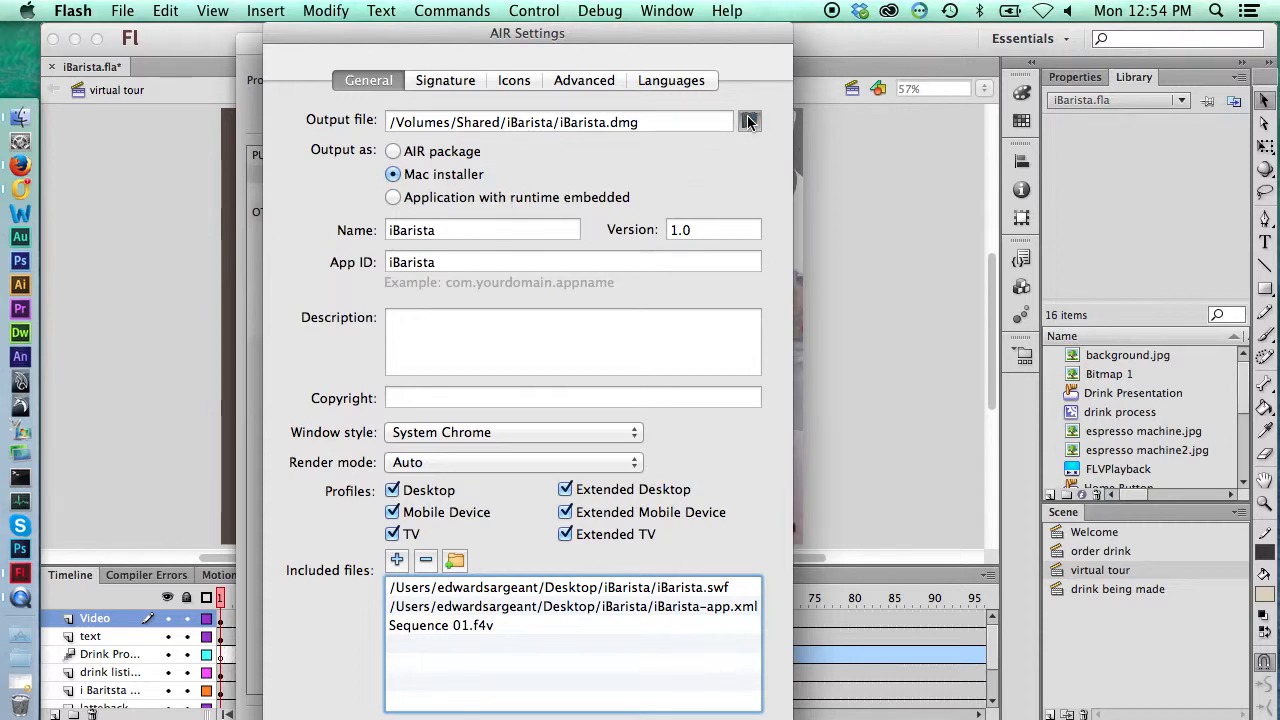
left_click(560, 216)
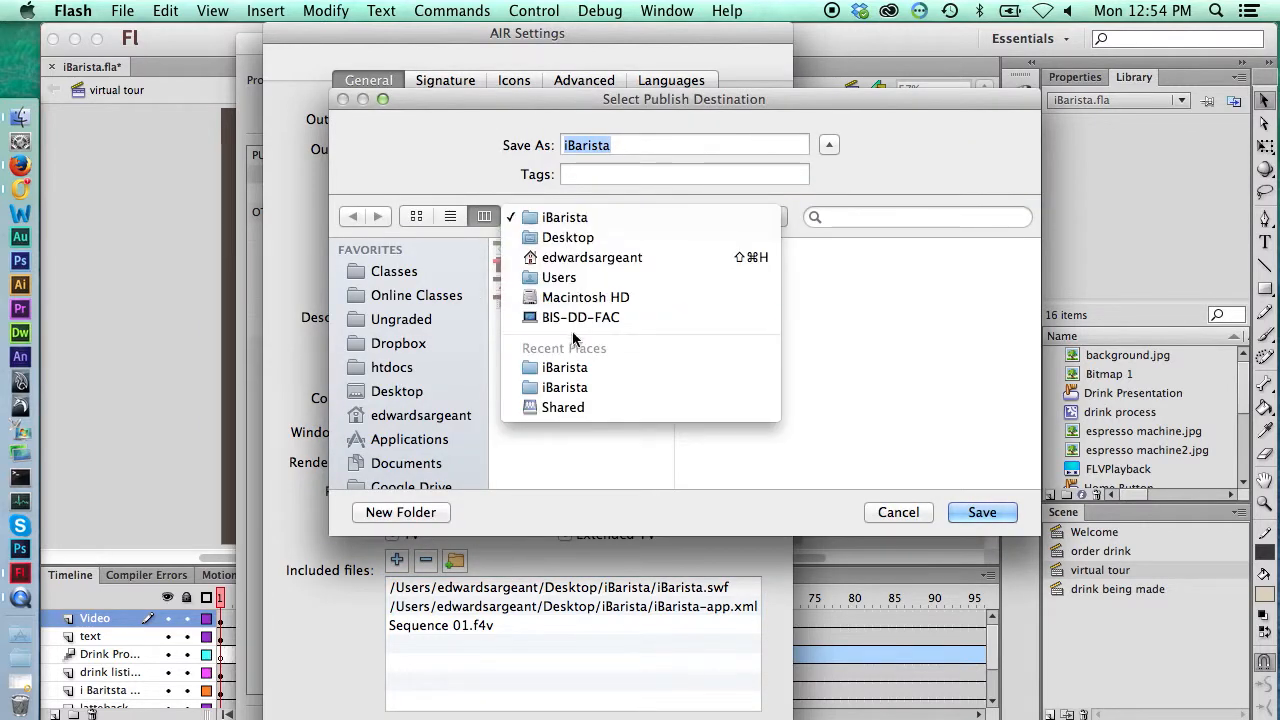
left_click(578, 368)
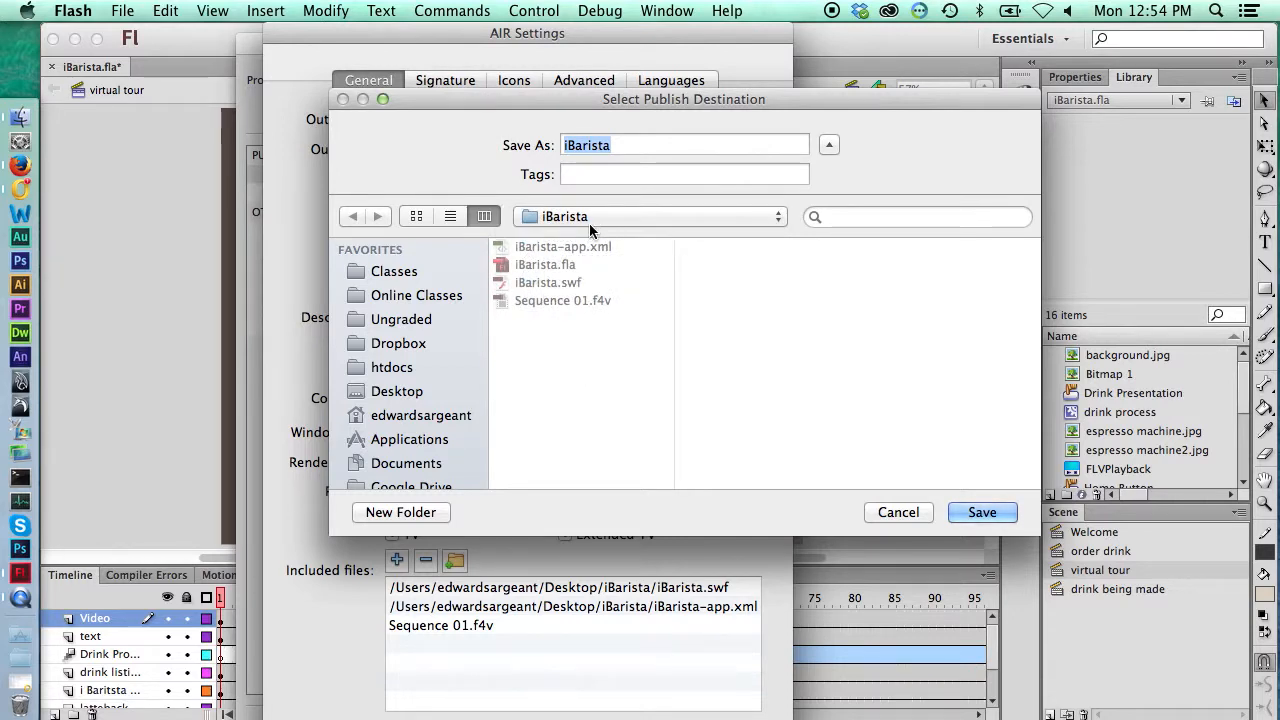
left_click(983, 512)
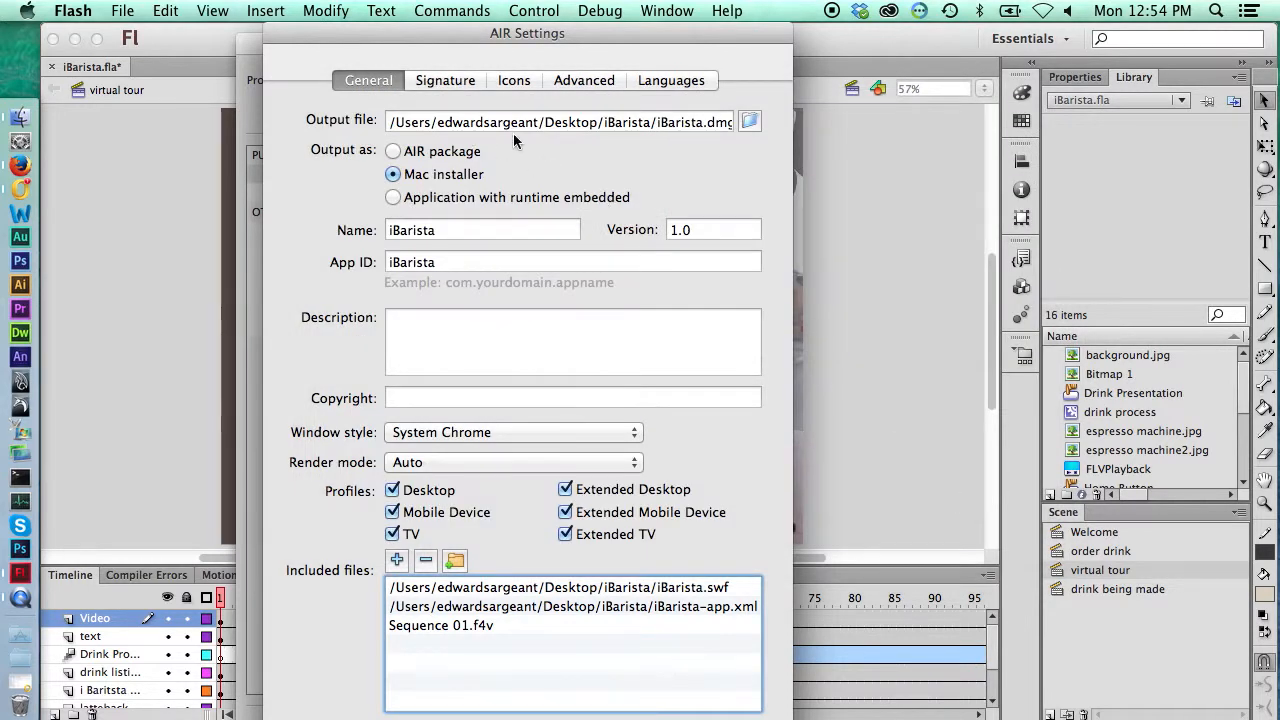
- Start a new signing certificate with the publisher's name and iBarista as both organization unit and organization name
left_click(443, 82)
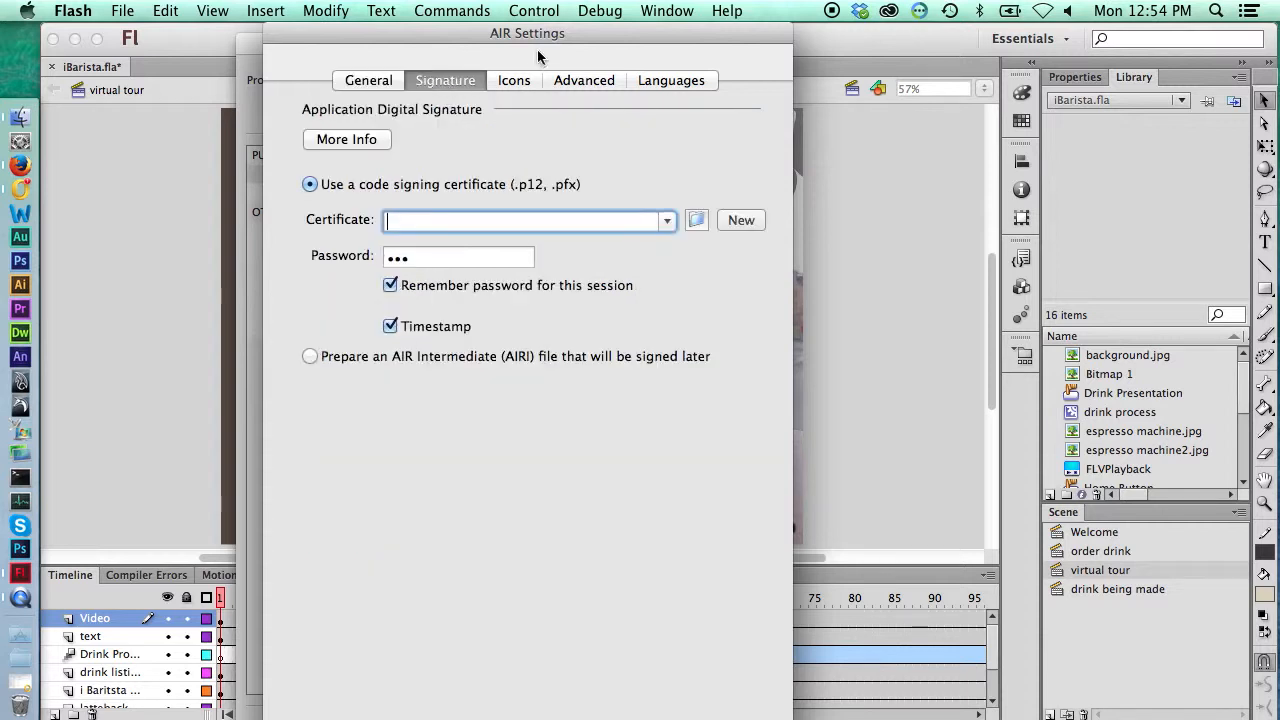
left_click_drag(550, 36, 512, 33)
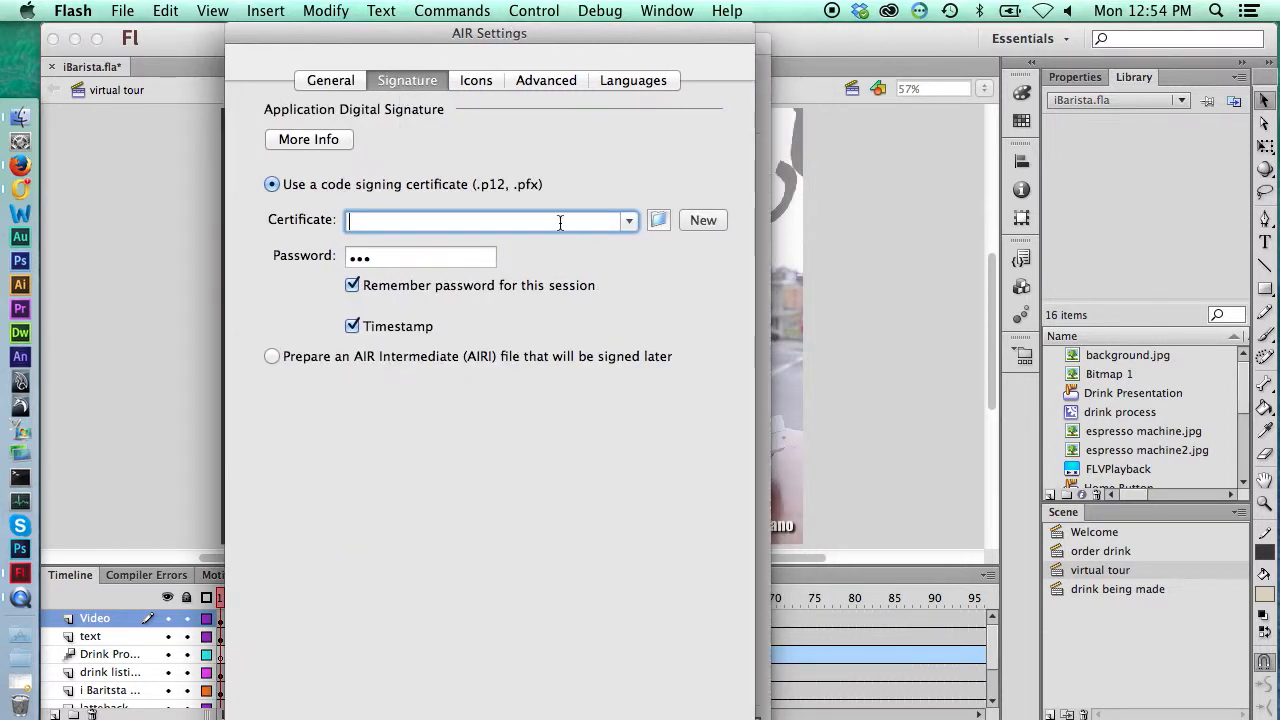
left_click(712, 221)
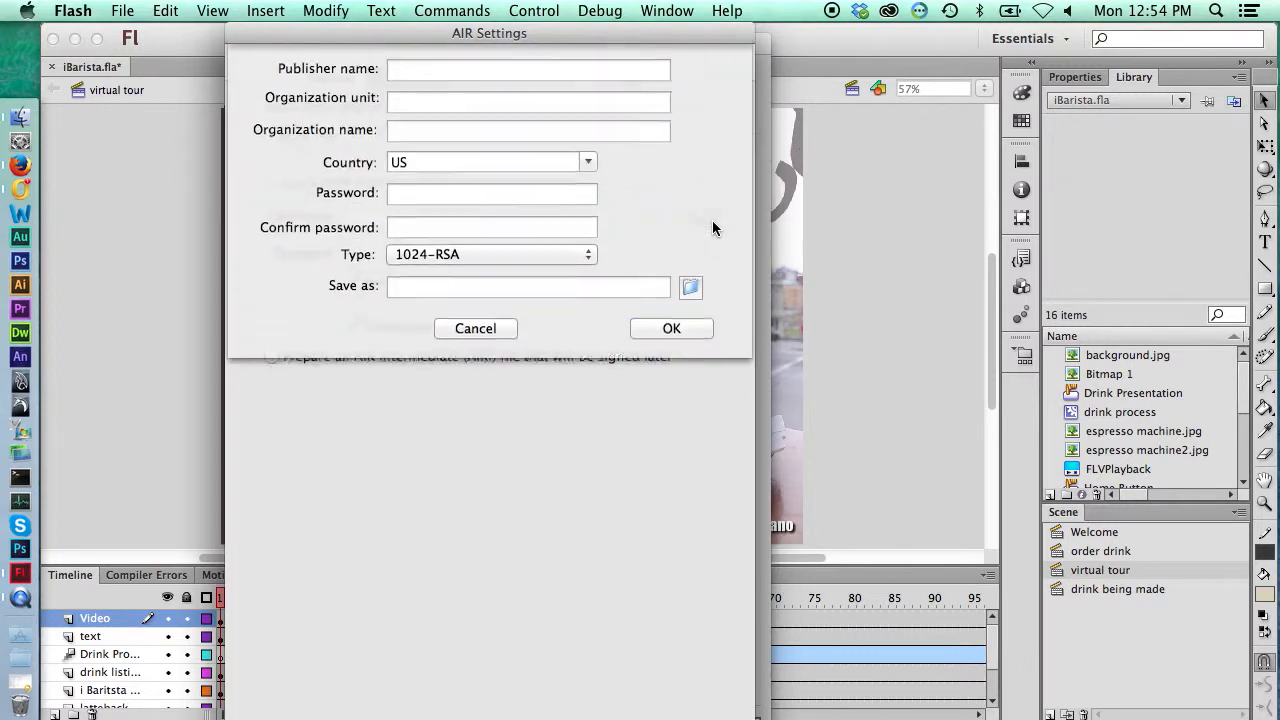
type("Ed")
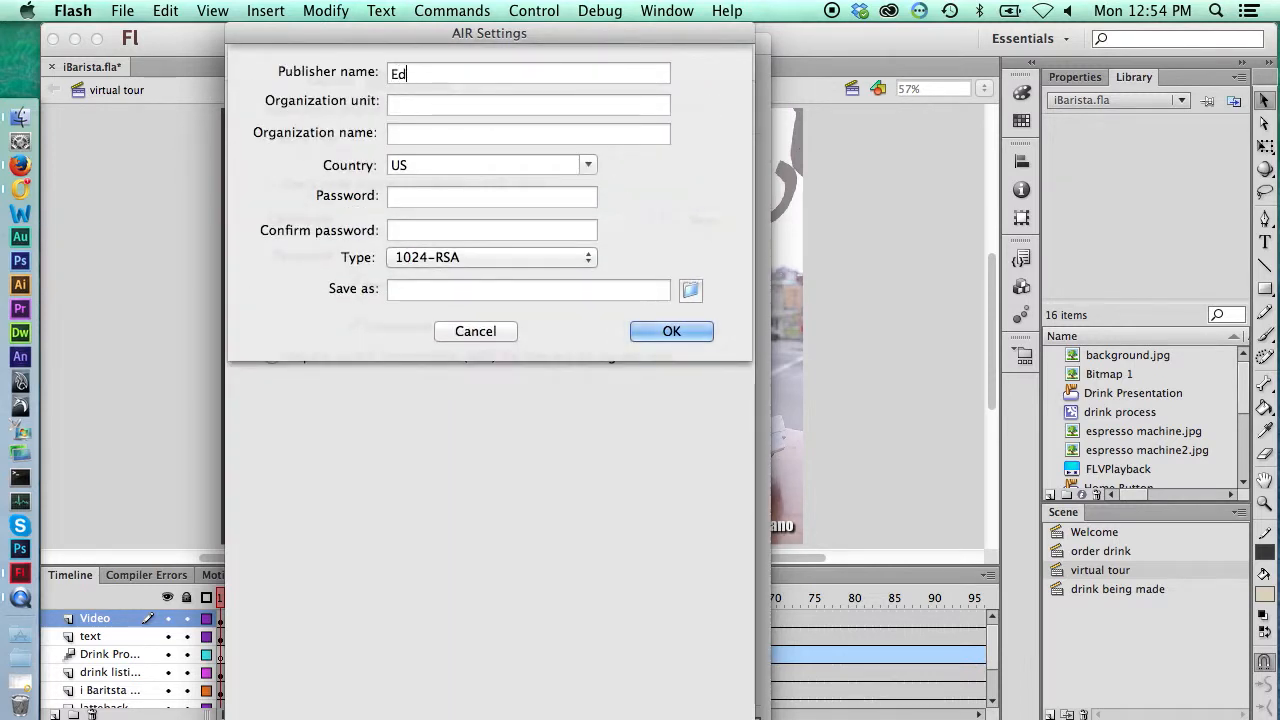
key("Tab")
type("iBarista")
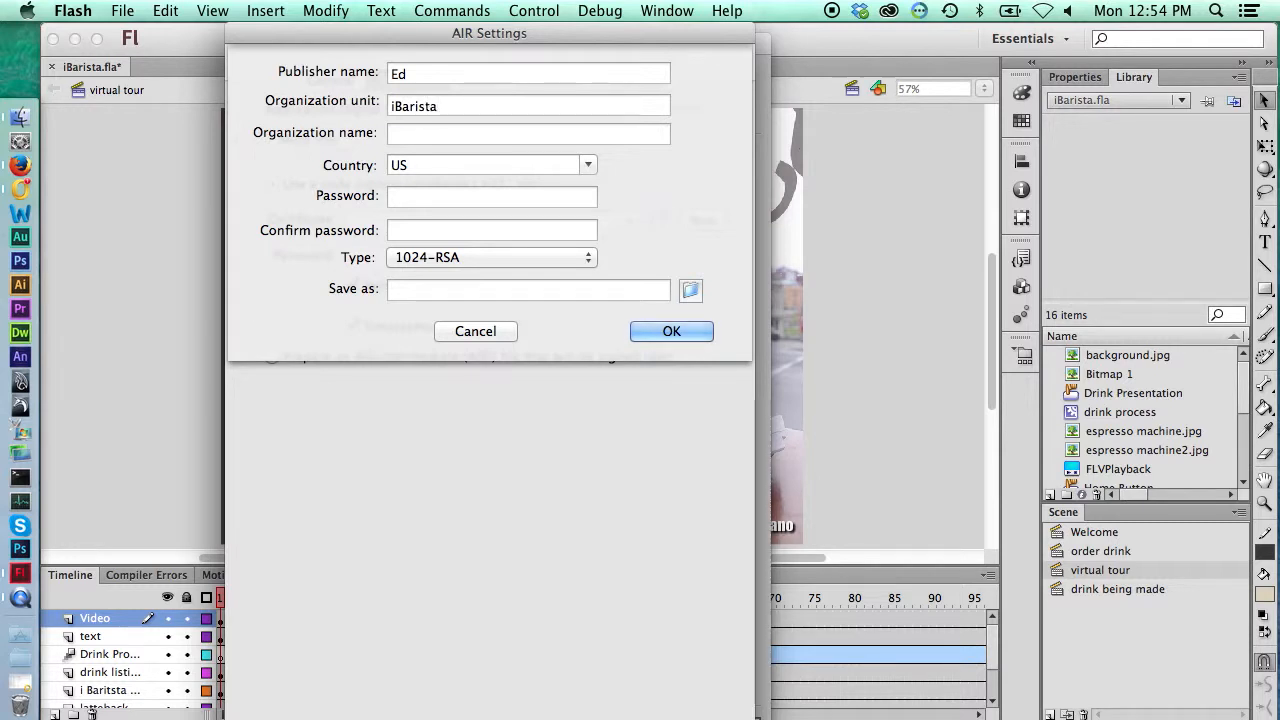
key("super+a")
key("super+c")
key("Tab")
key("super+v")
- Enter and confirm the password of the new certificate
key("Tab")
key("Tab")
type("•••")
key("Tab")
type("•••")
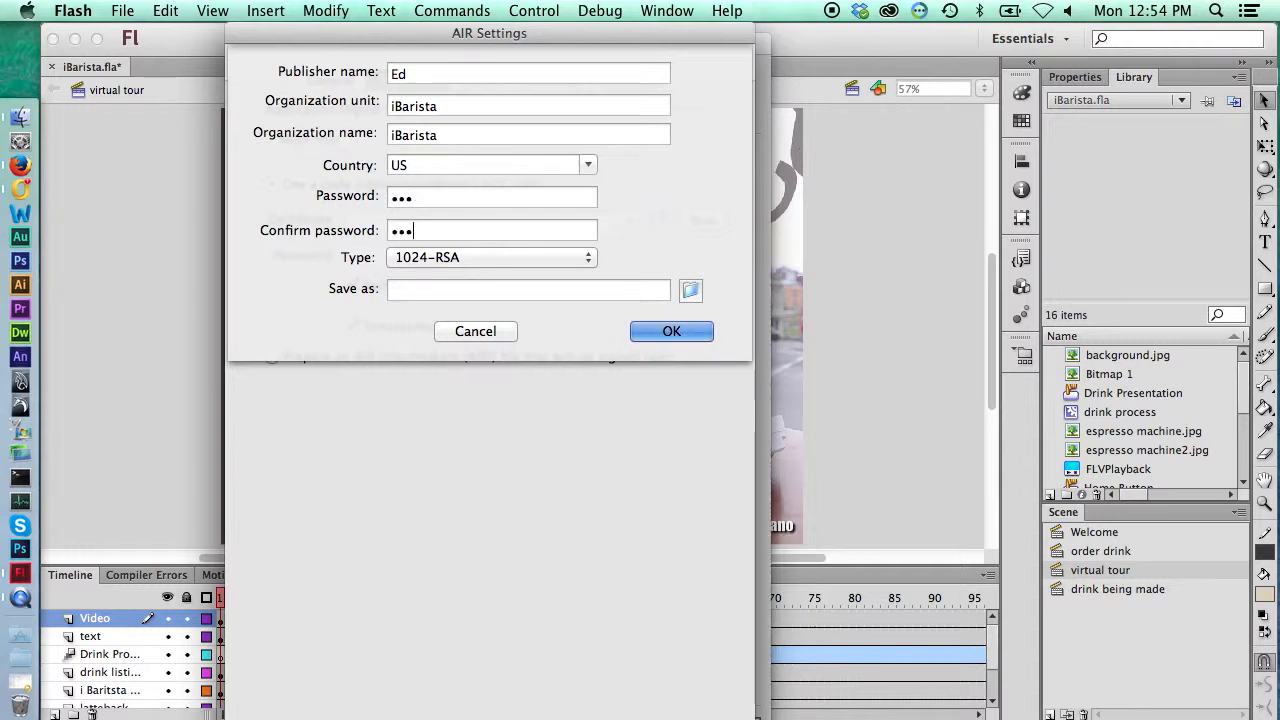
key("Return")
key("Return")
- Create the self-signed certificate, saved as iBarista in the iBarista folder on the Desktop
left_click(691, 290)
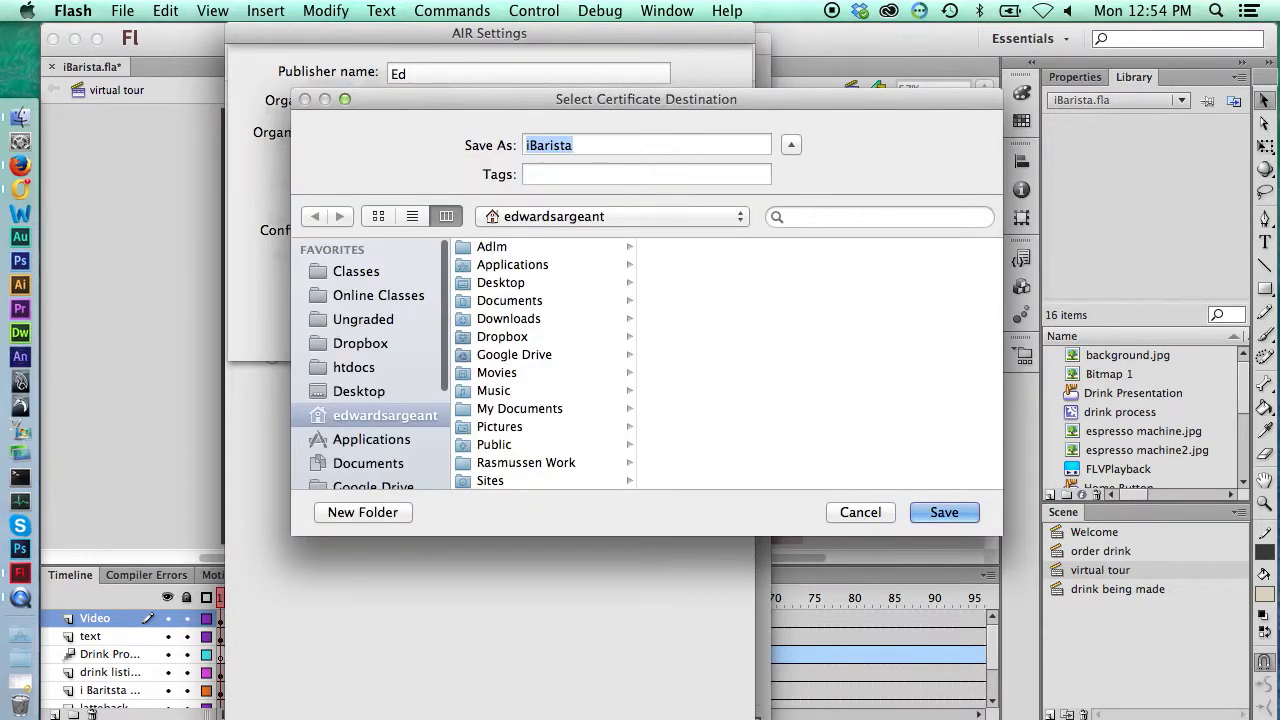
scroll(370, 400, "down", 2)
scroll(370, 380, "up", 2)
left_click(610, 216)
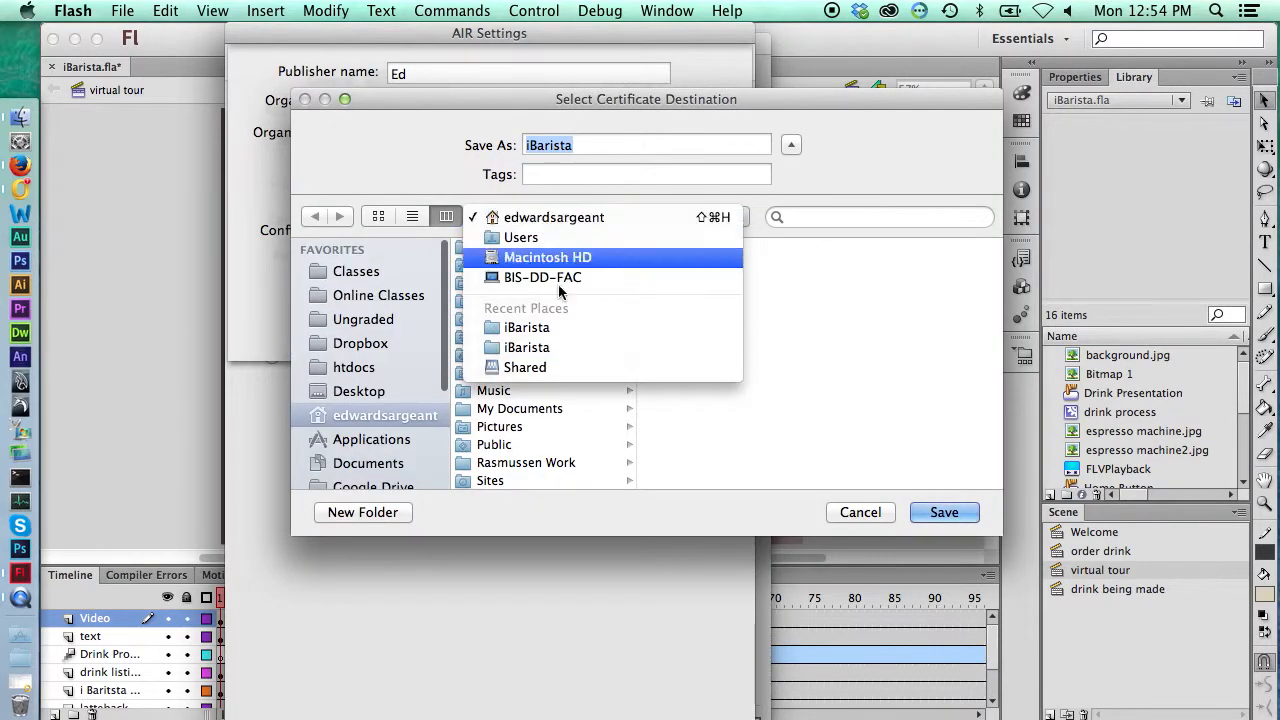
left_click(564, 331)
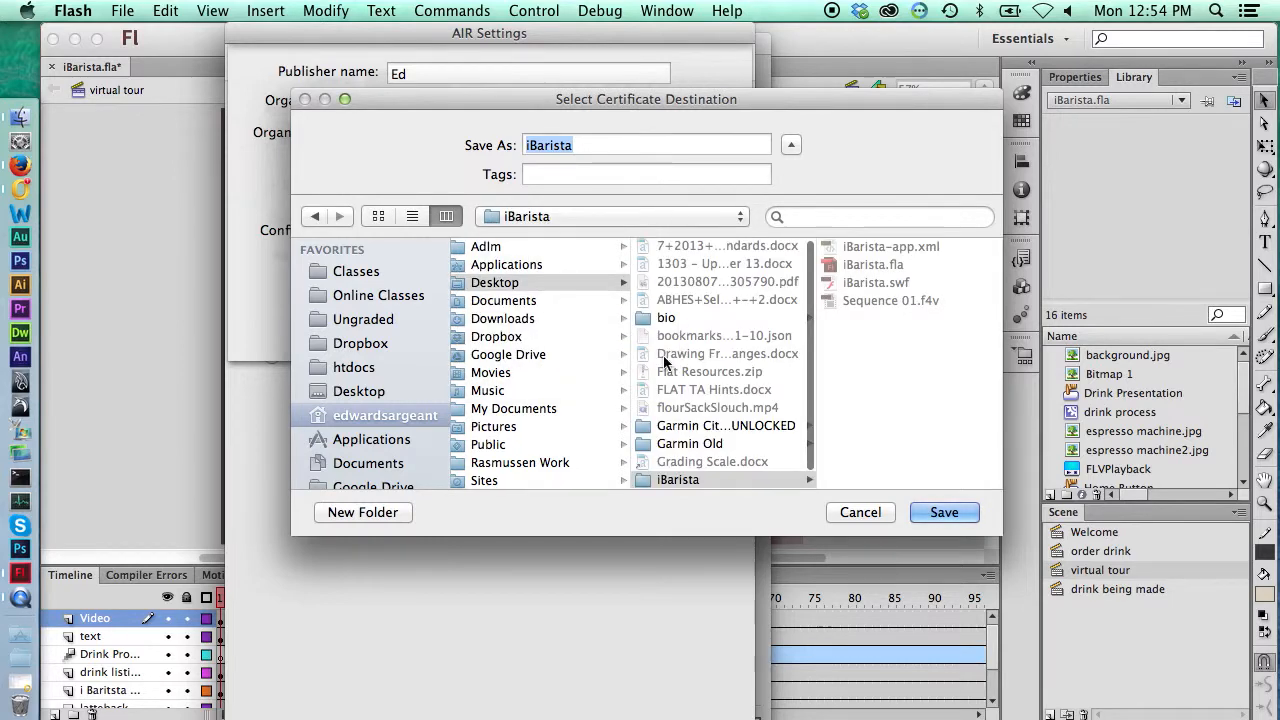
left_click(944, 512)
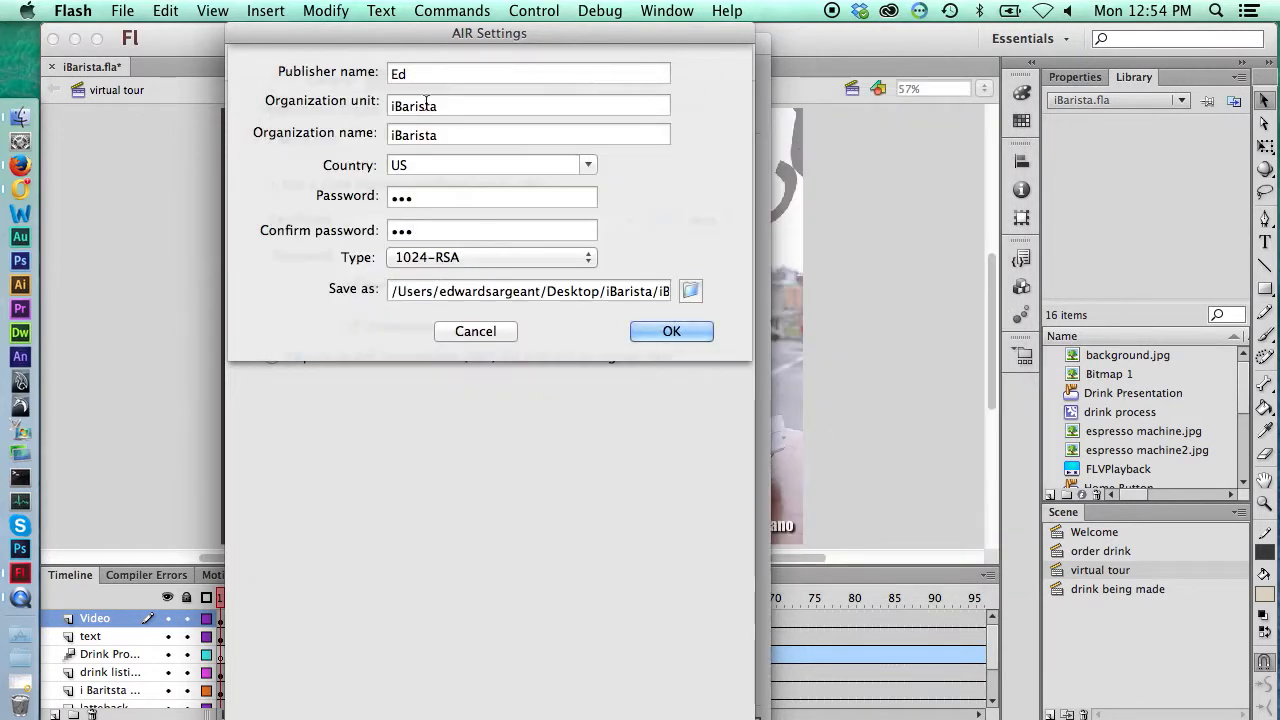
left_click(689, 341)
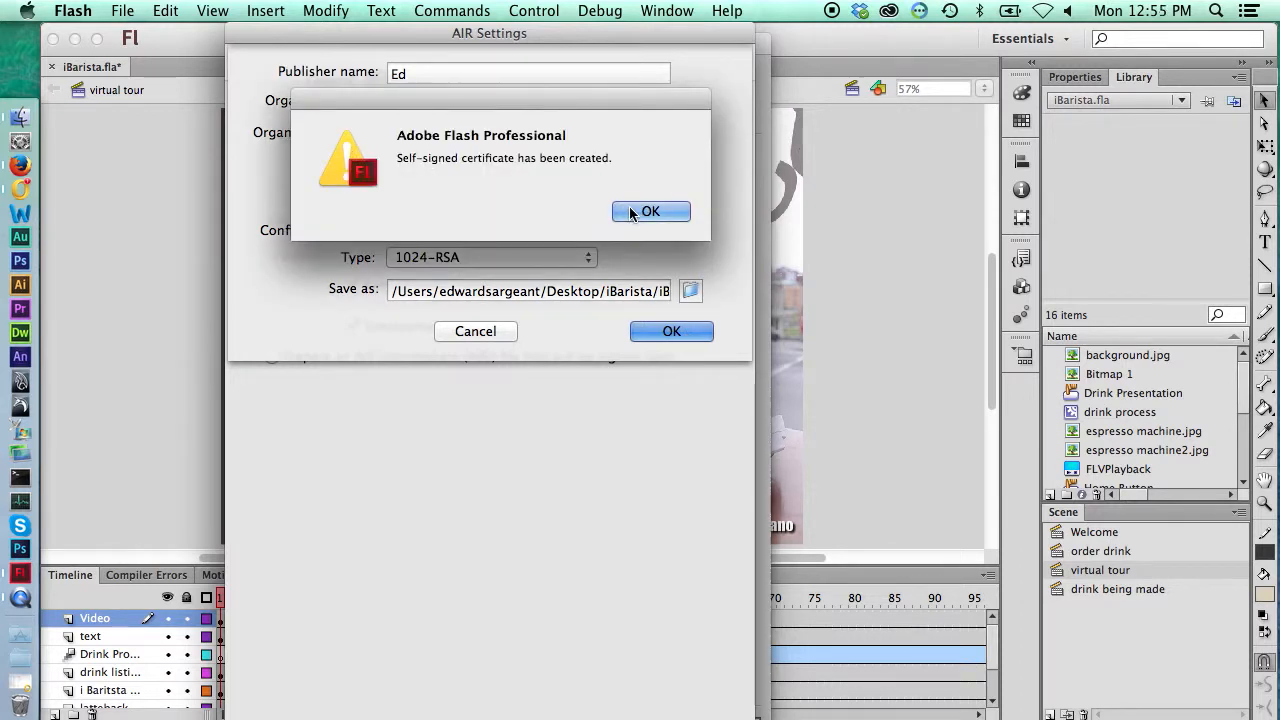
left_click(660, 214)
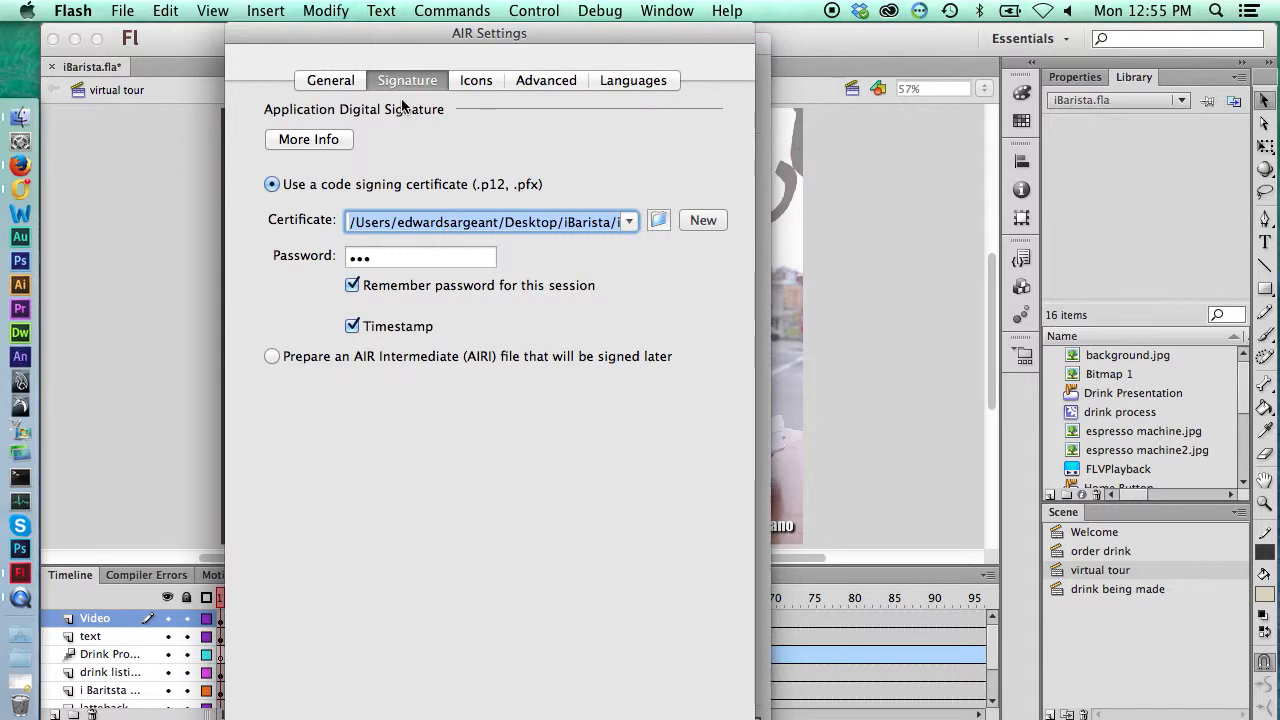
- Return to the general AIR settings and publish iBarista as a Mac installer
left_click(337, 80)
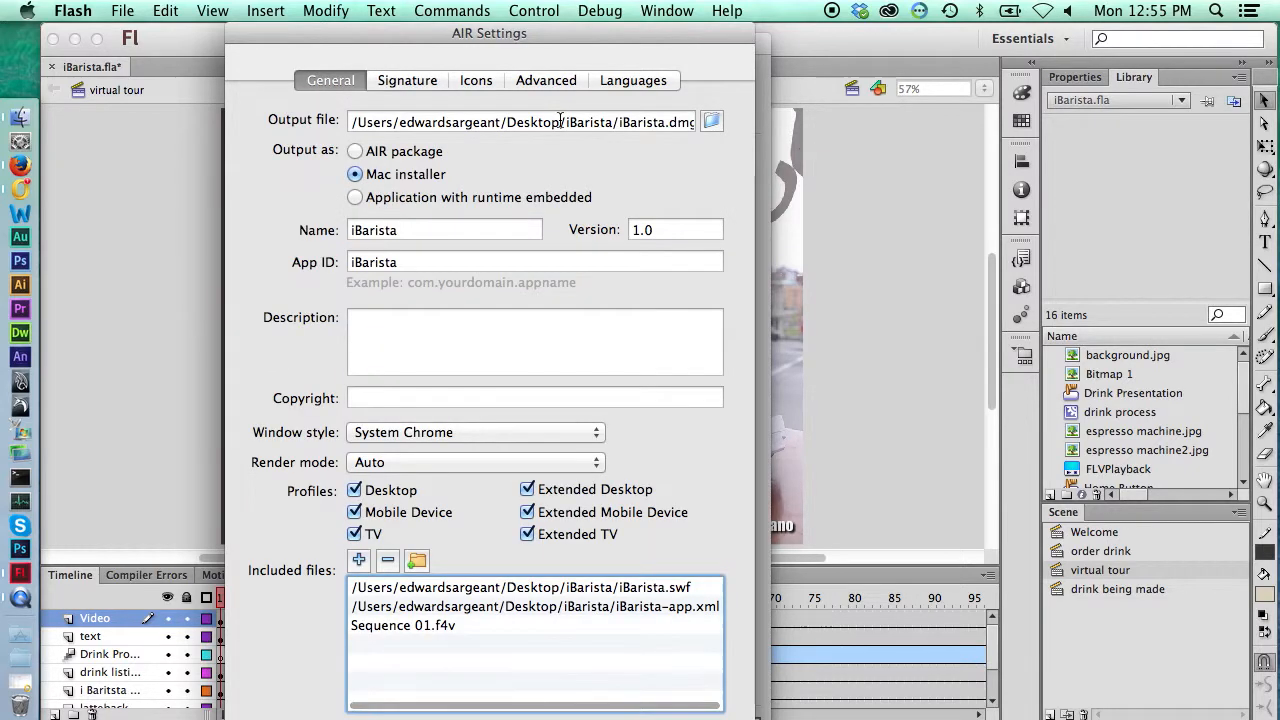
left_click_drag(550, 45, 602, 45)
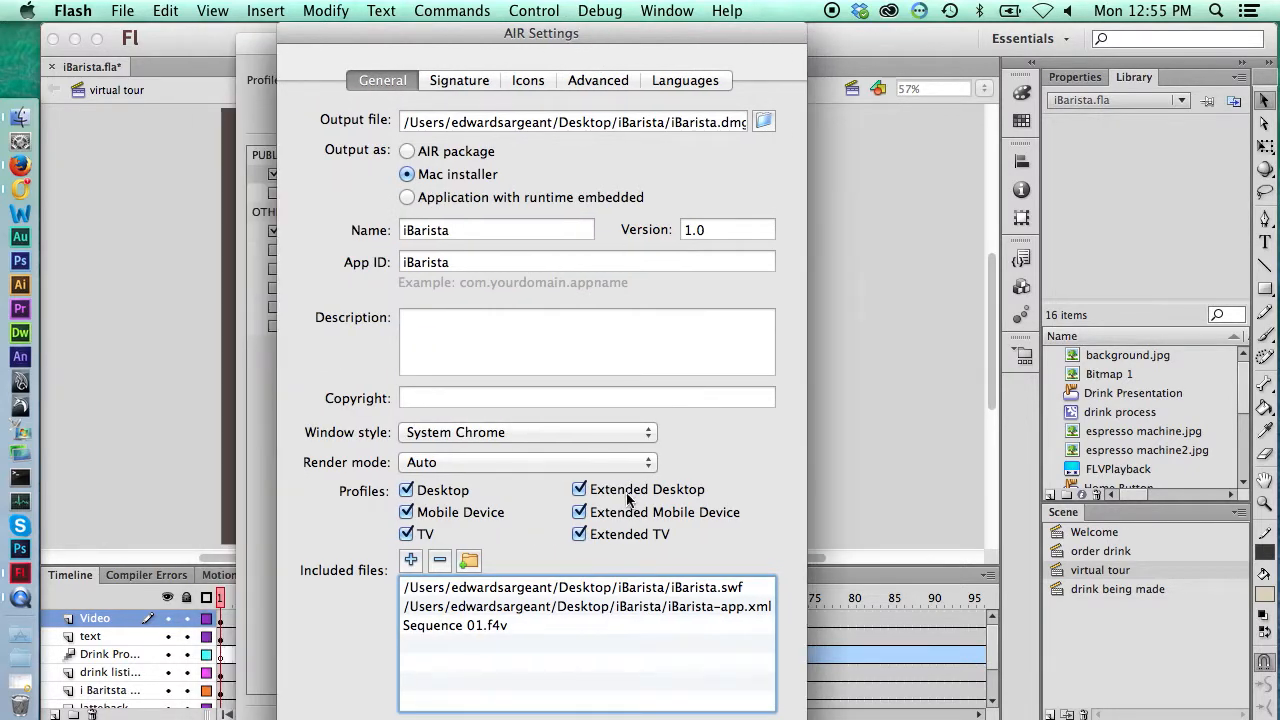
key("Return")
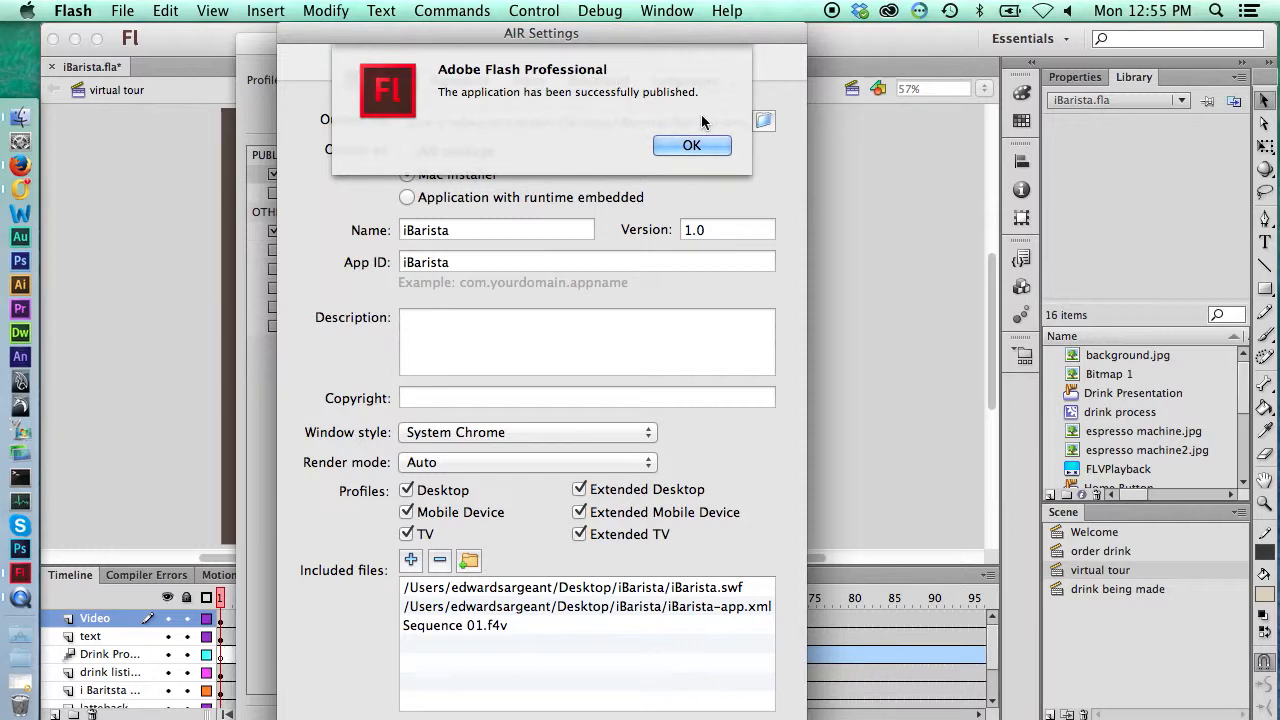
left_click(691, 146)
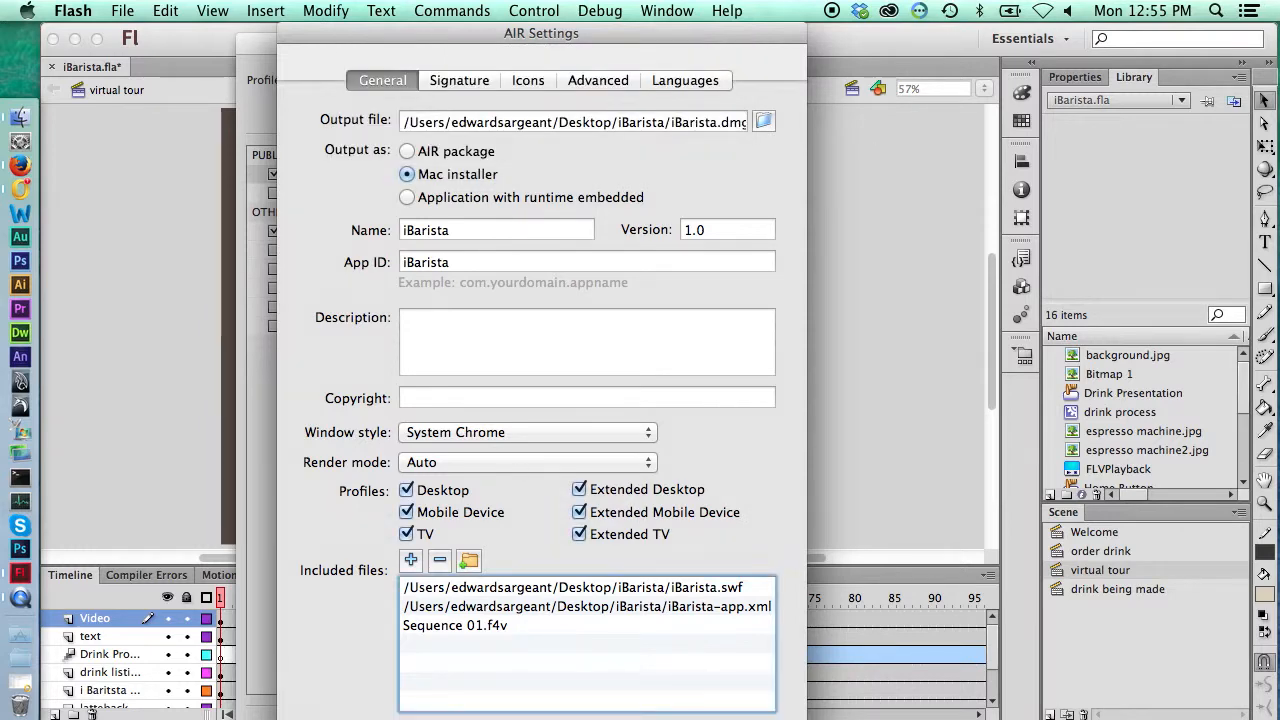
- Switch to Finder and examine the published files in the iBarista folder
key("super+Tab")
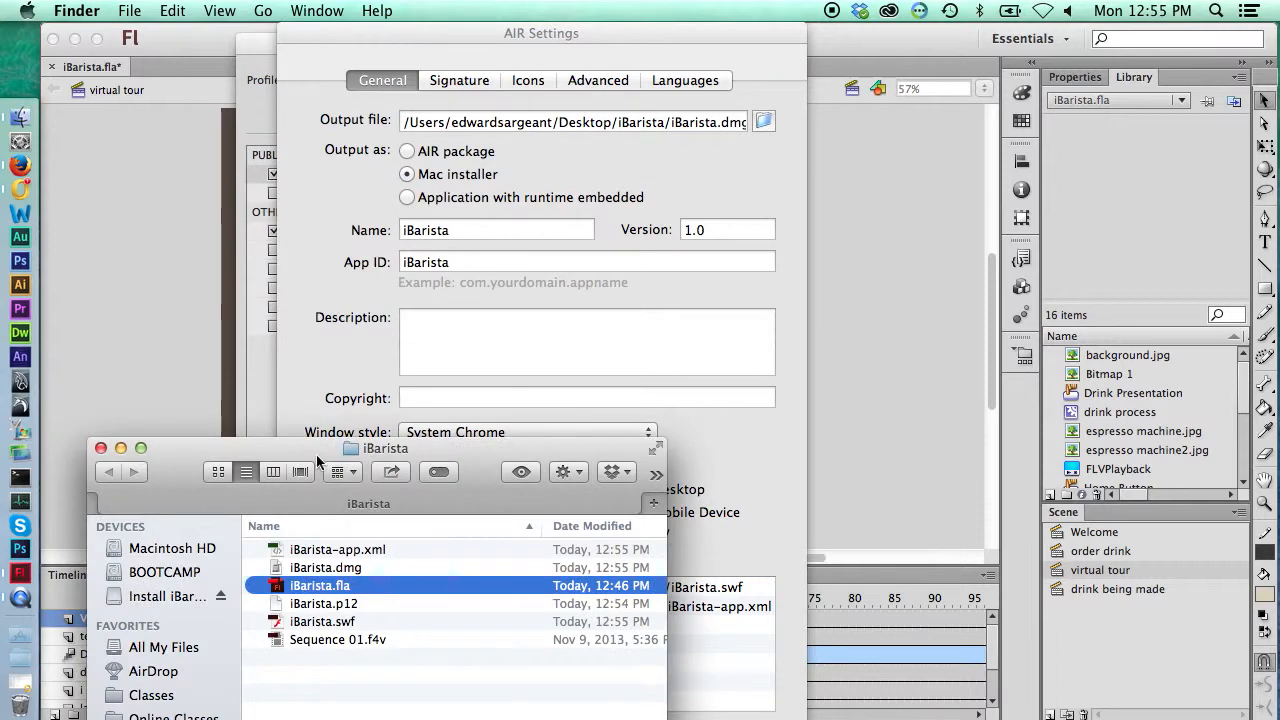
left_click_drag(243, 453, 409, 187)
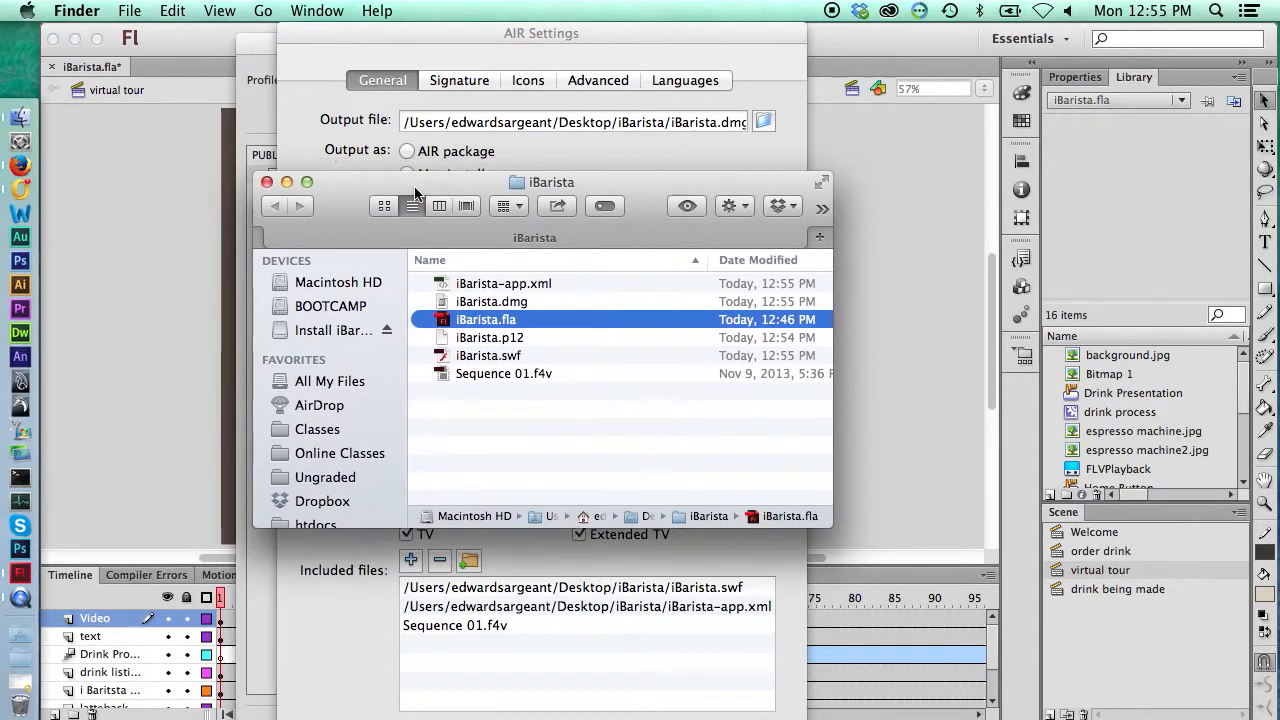
left_click(498, 424)
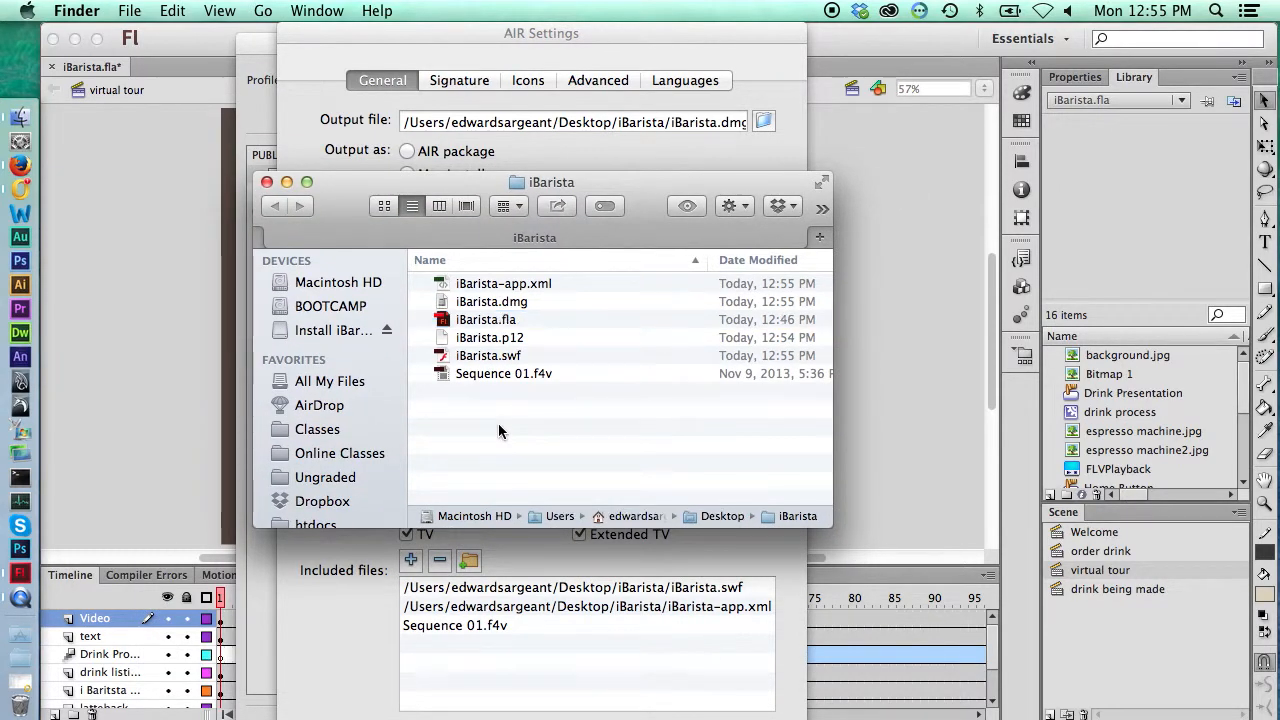
- Open the iBarista.dmg disk image and launch the Install iBarista installer inside it
left_click(480, 305)
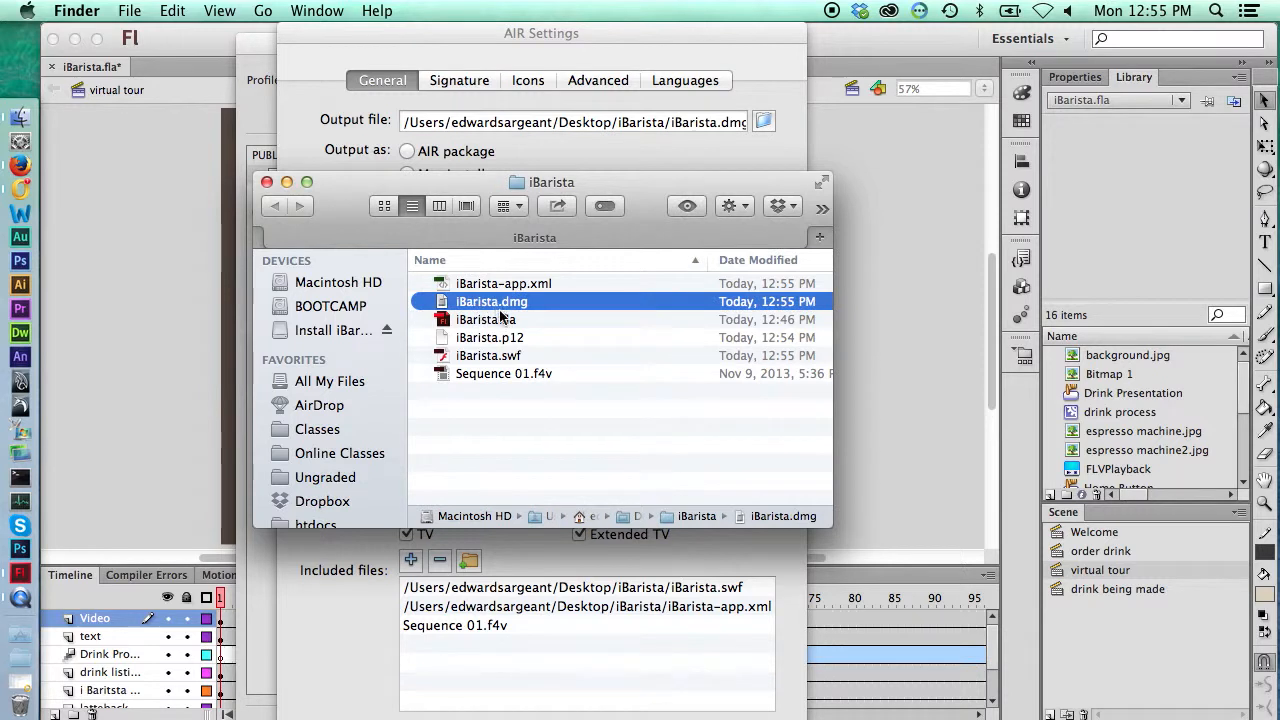
double_click(443, 310)
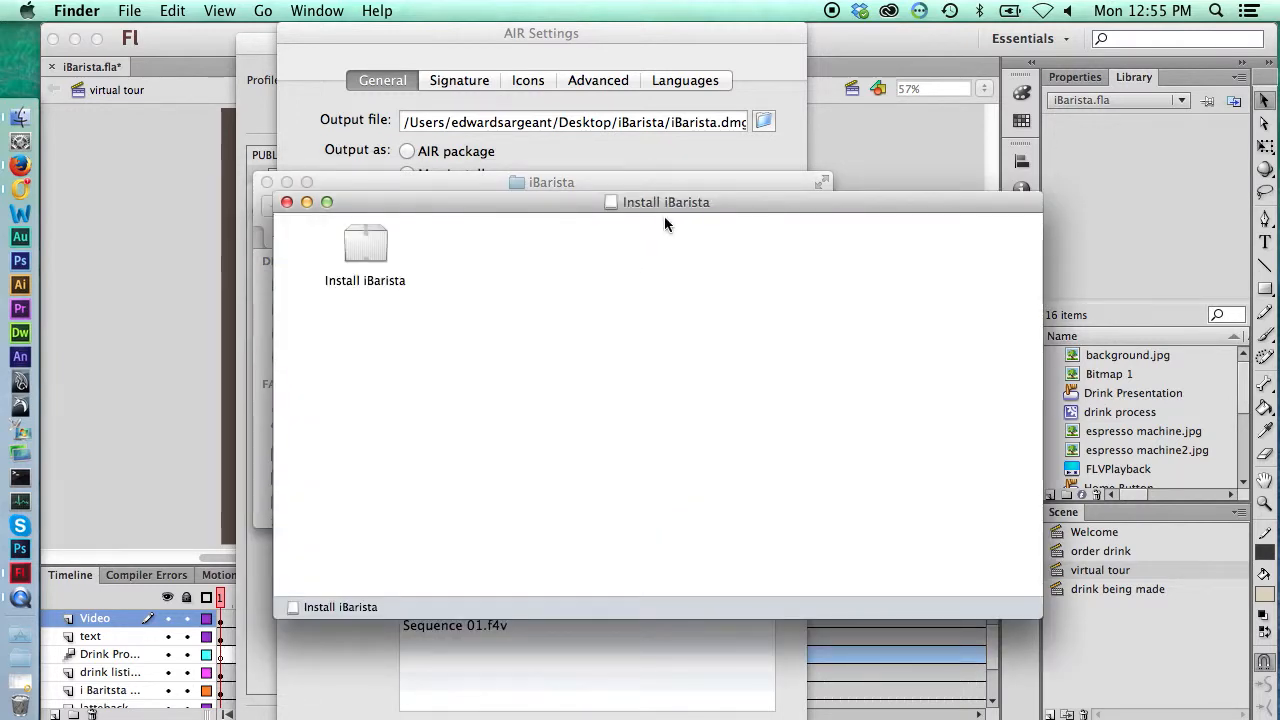
left_click_drag(662, 200, 586, 130)
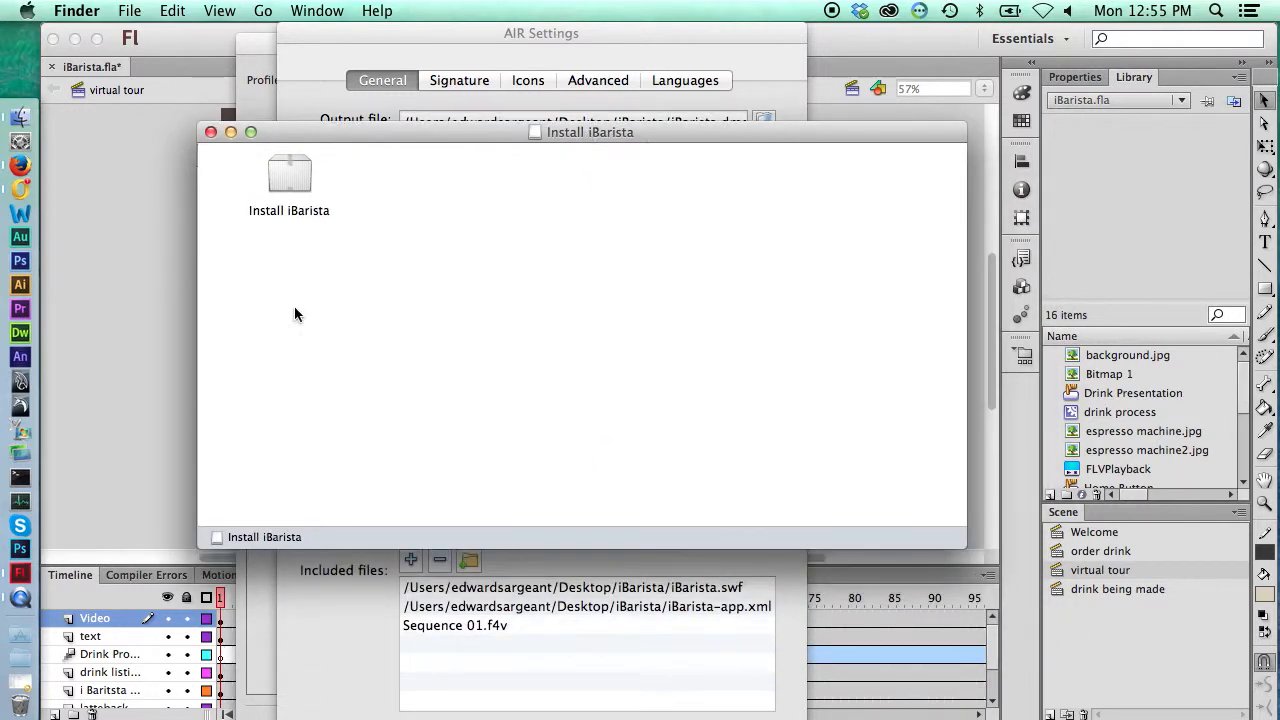
double_click(287, 180)
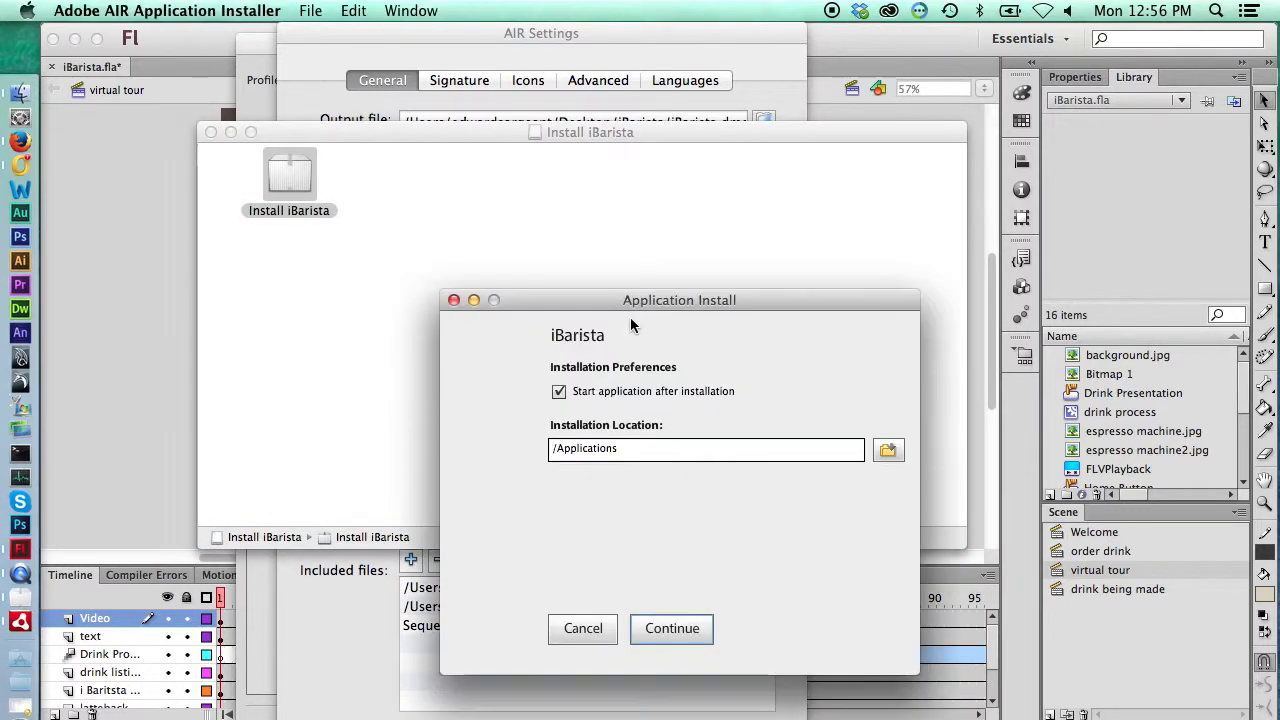
- Set the installation location to the Desktop and install iBarista, keeping the option to start the application after installation
left_click_drag(543, 128, 544, 142)
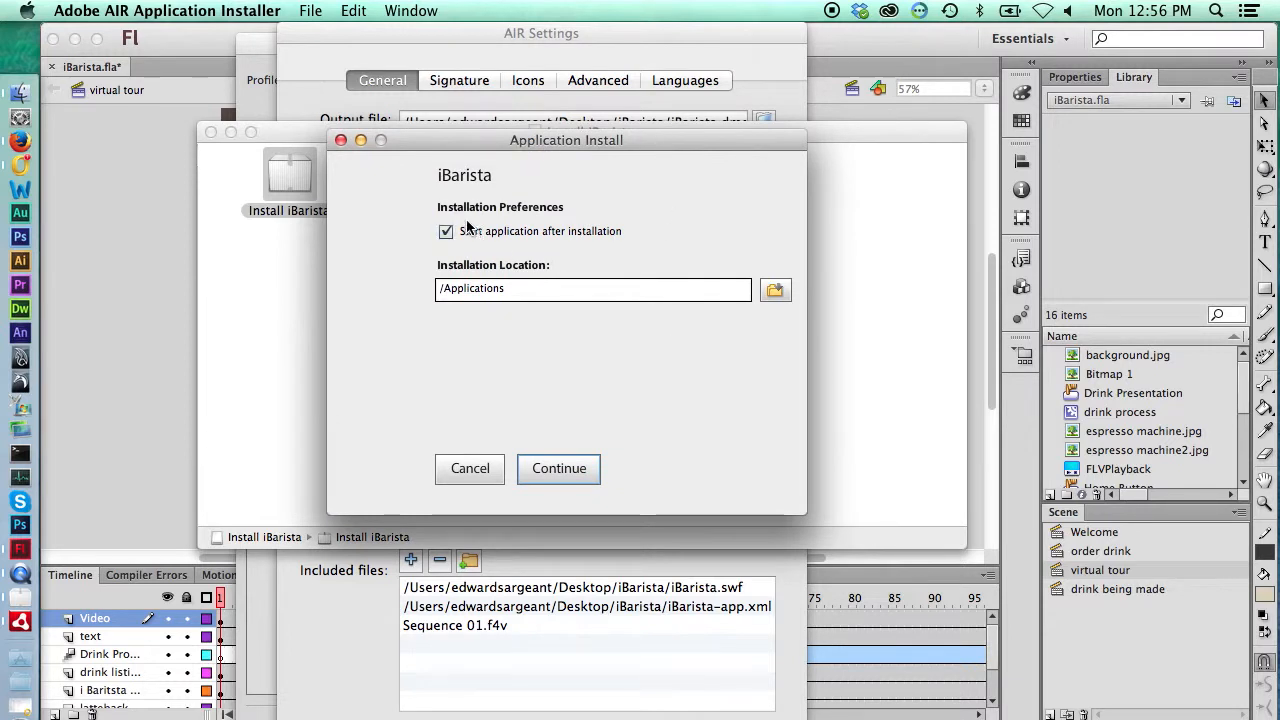
left_click(777, 291)
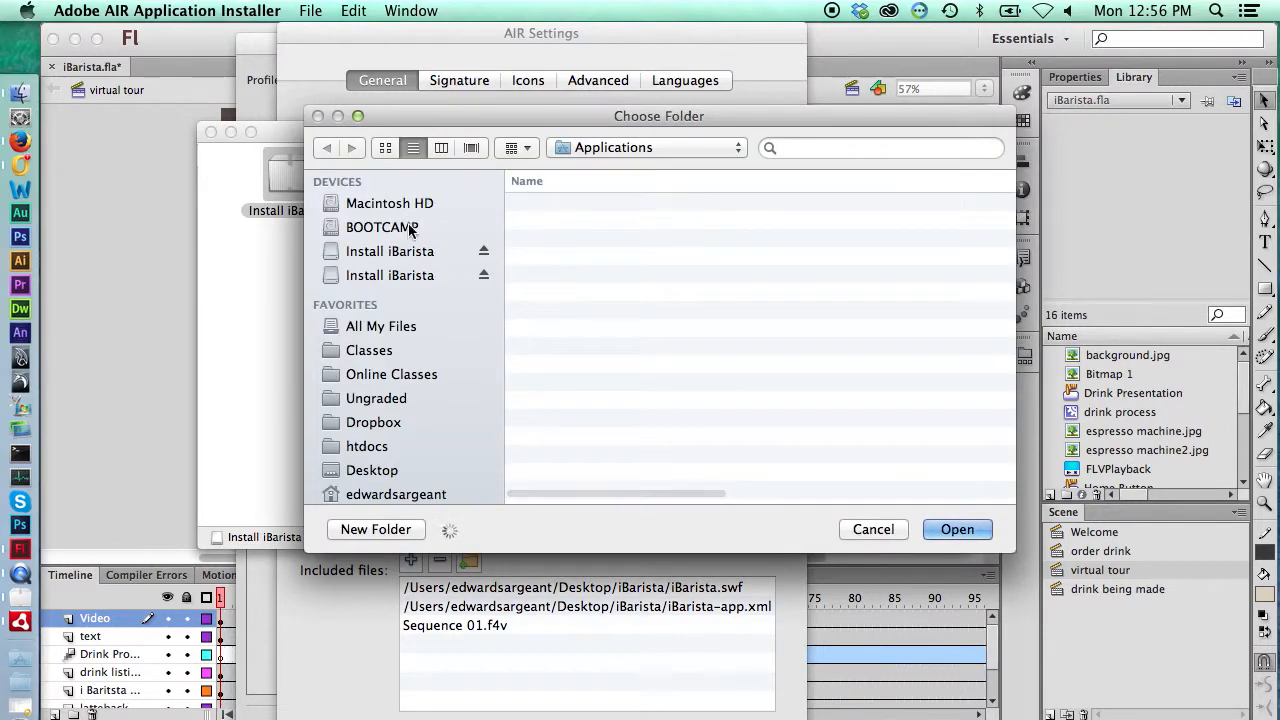
left_click(372, 470)
left_click_drag(663, 125, 590, 137)
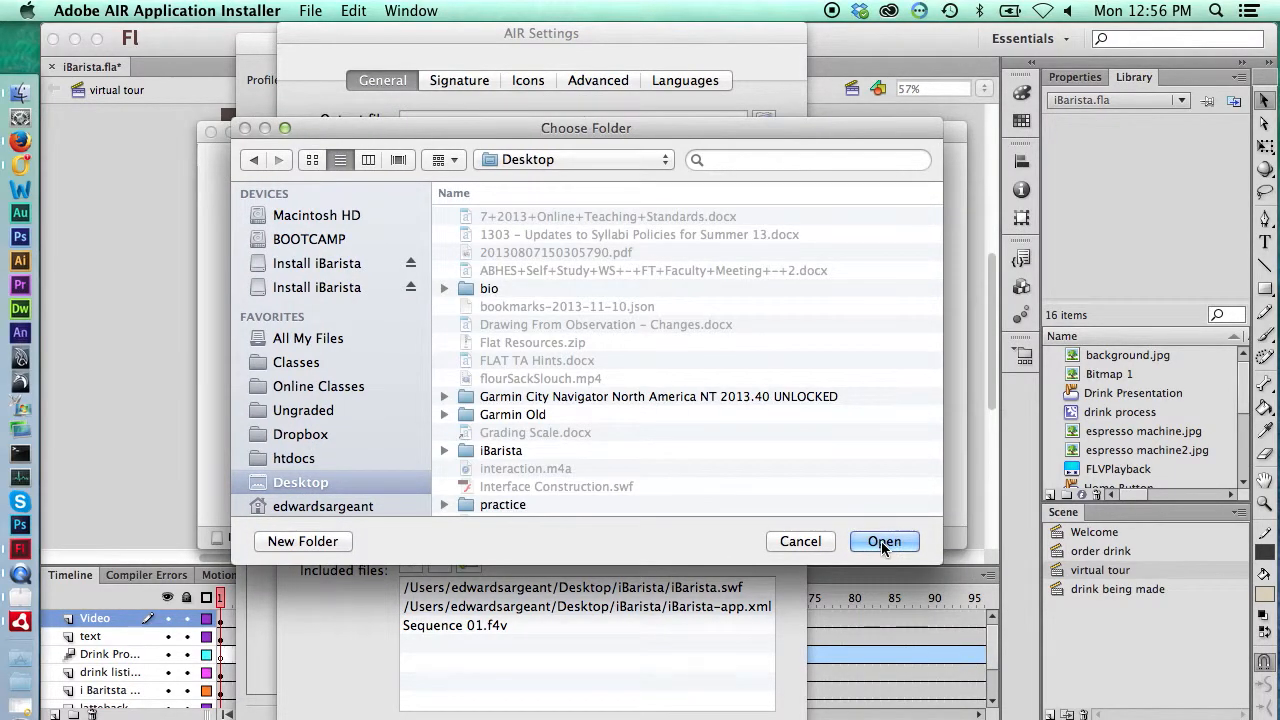
left_click(883, 542)
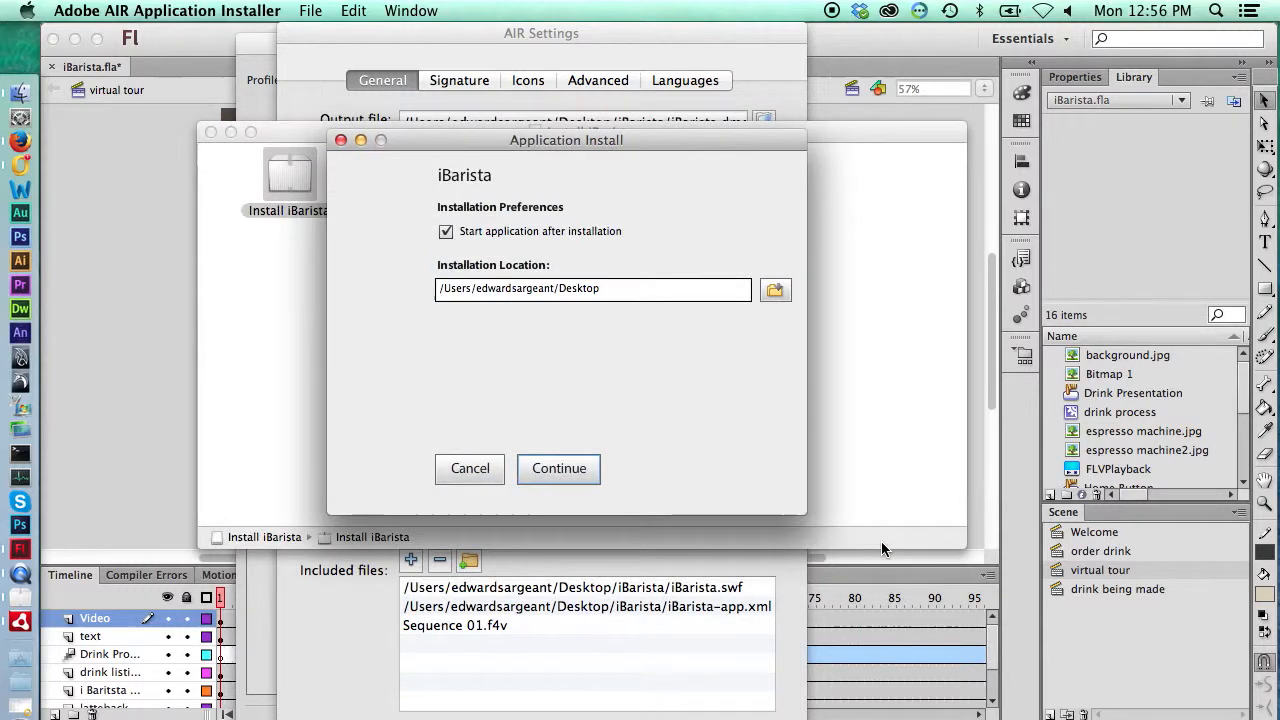
left_click(566, 469)
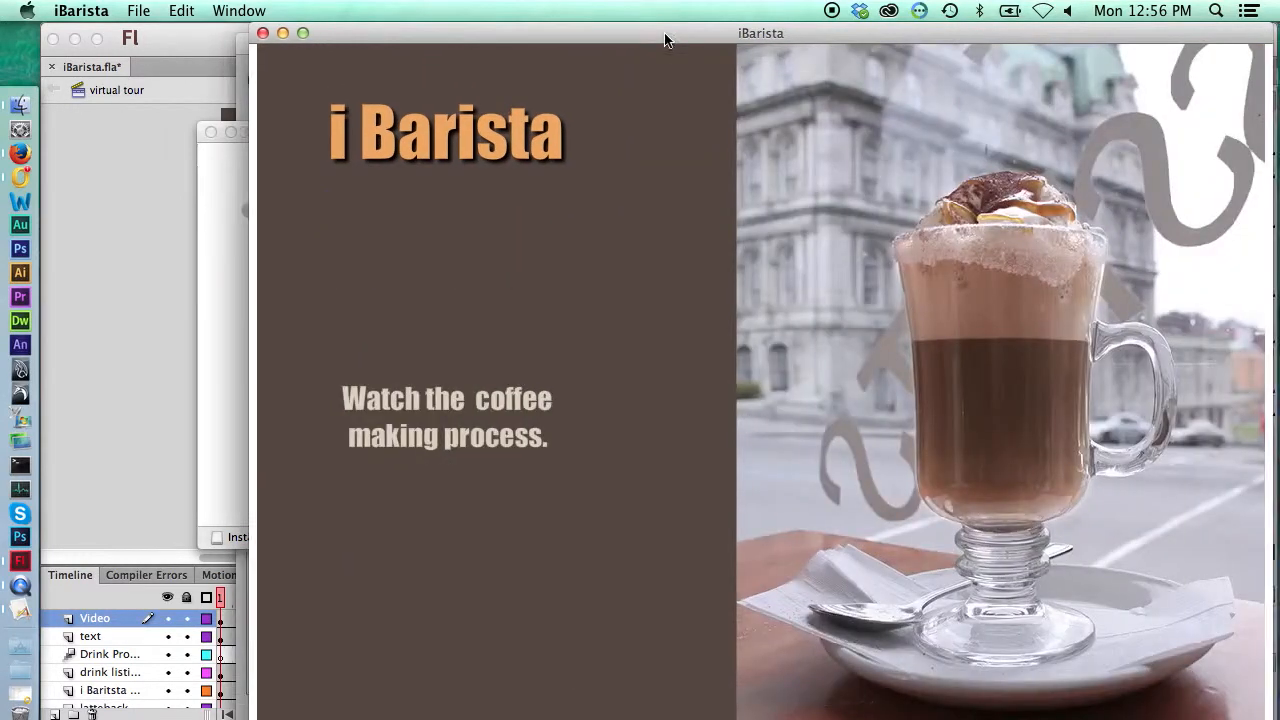
- Check the drink process video in the running iBarista app, and close the app and the Install iBarista window
left_click_drag(666, 40, 460, 40)
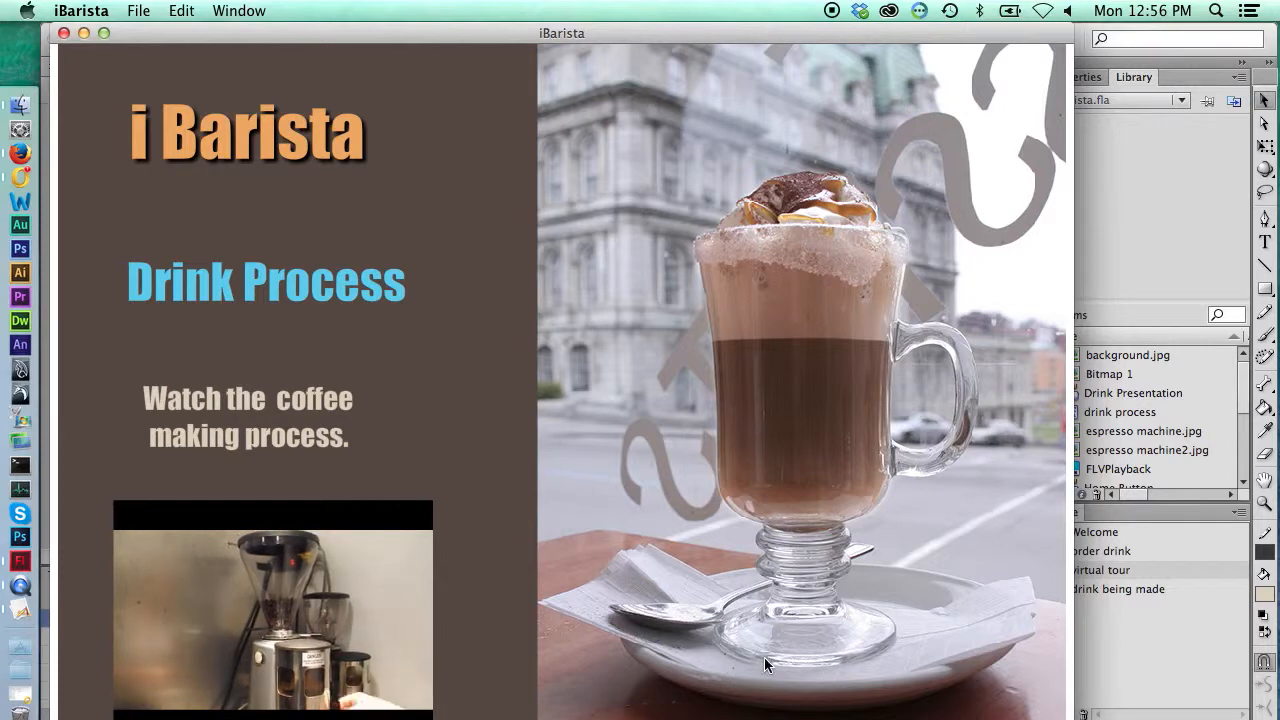
left_click_drag(518, 37, 581, 37)
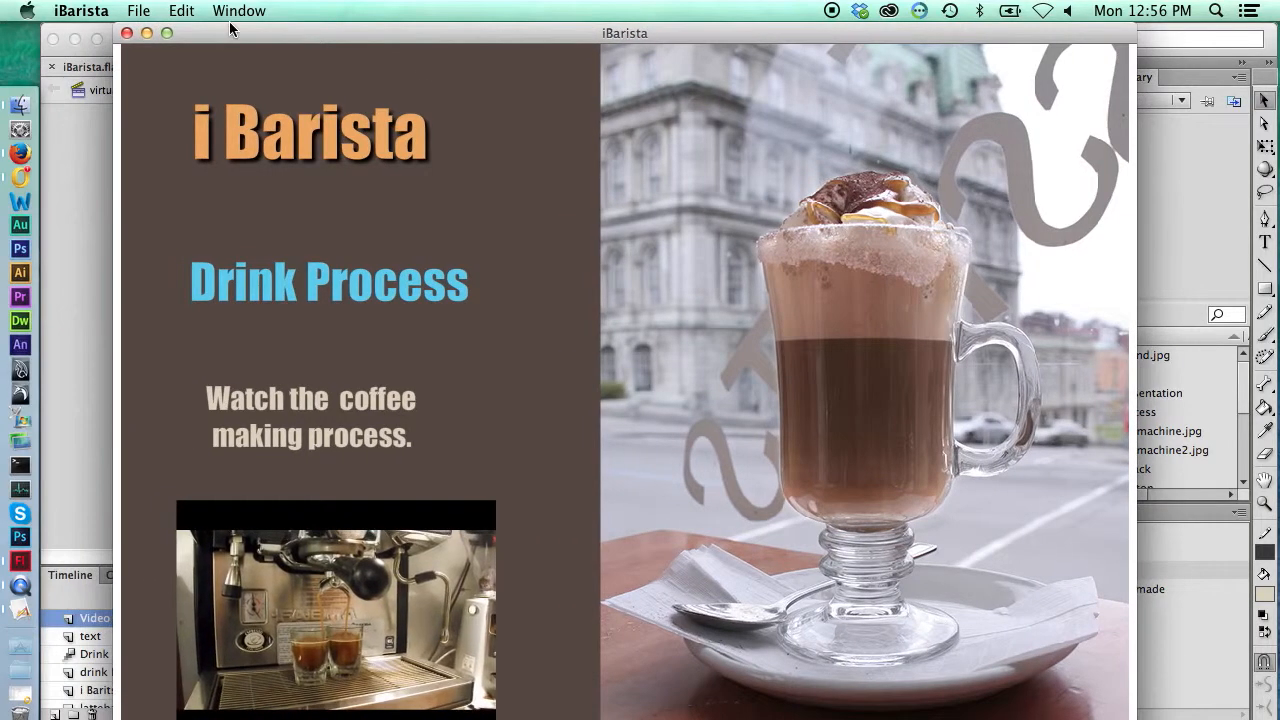
left_click(126, 34)
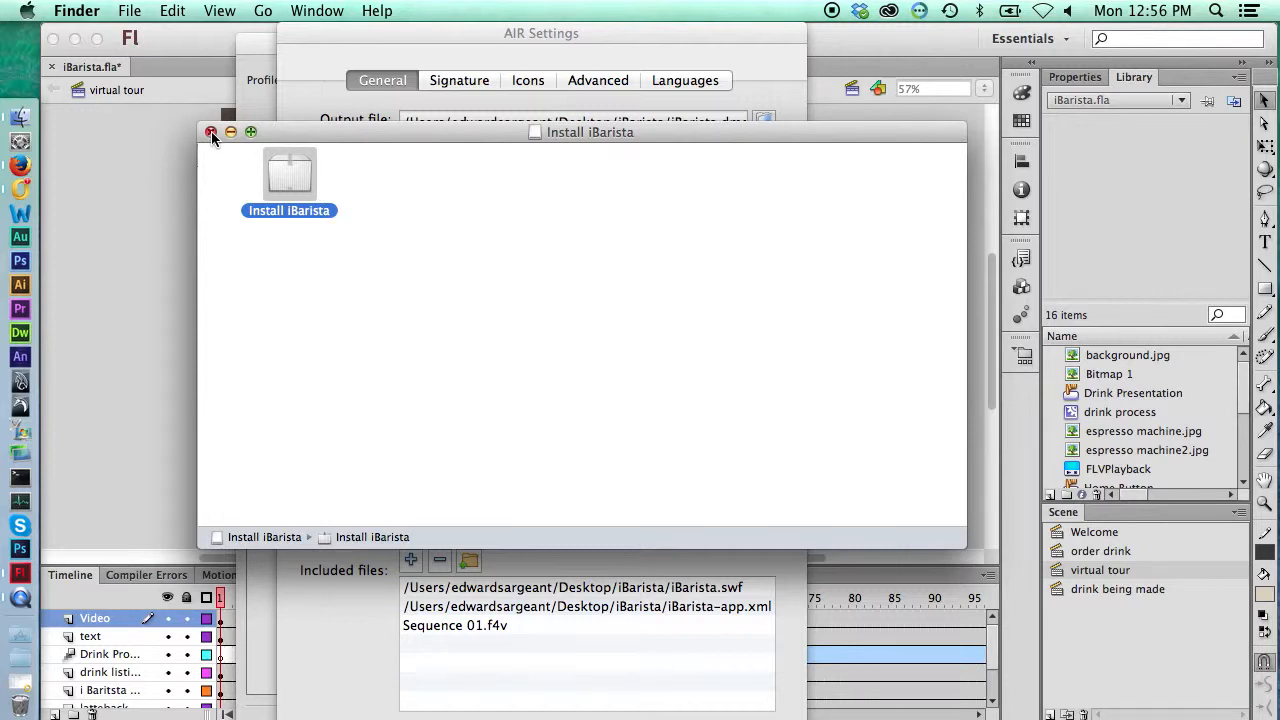
left_click(211, 133)
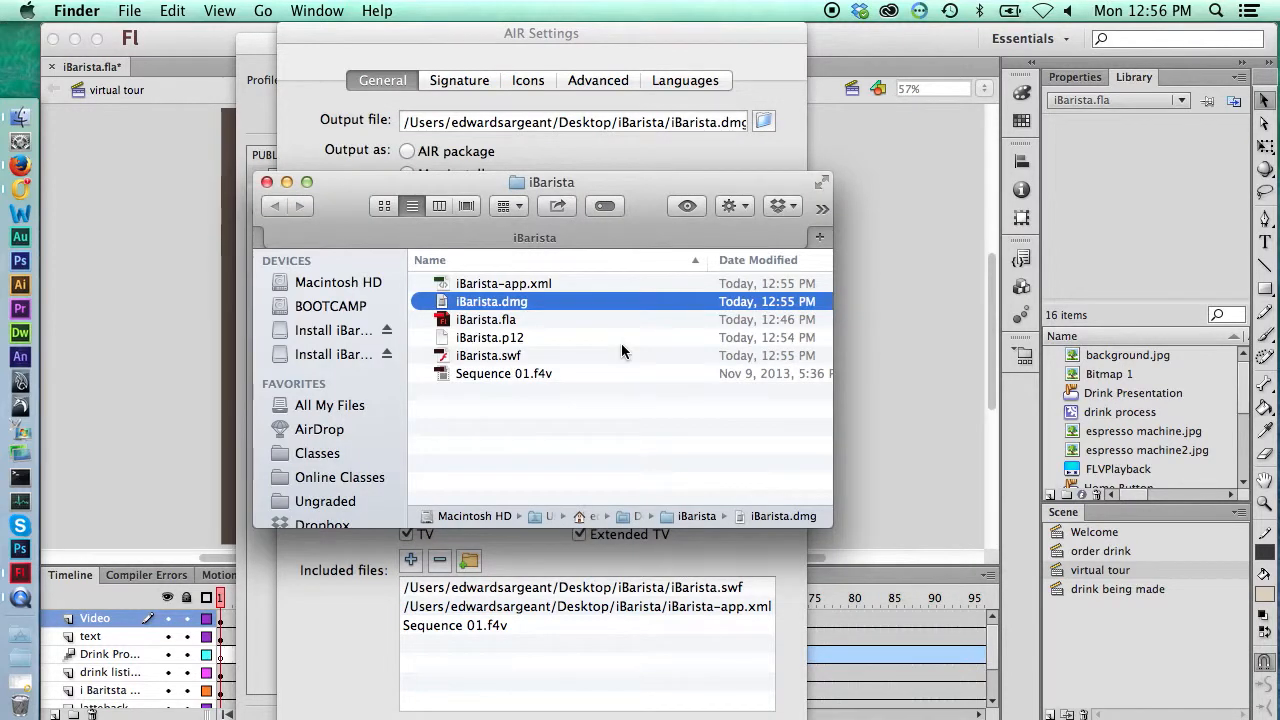